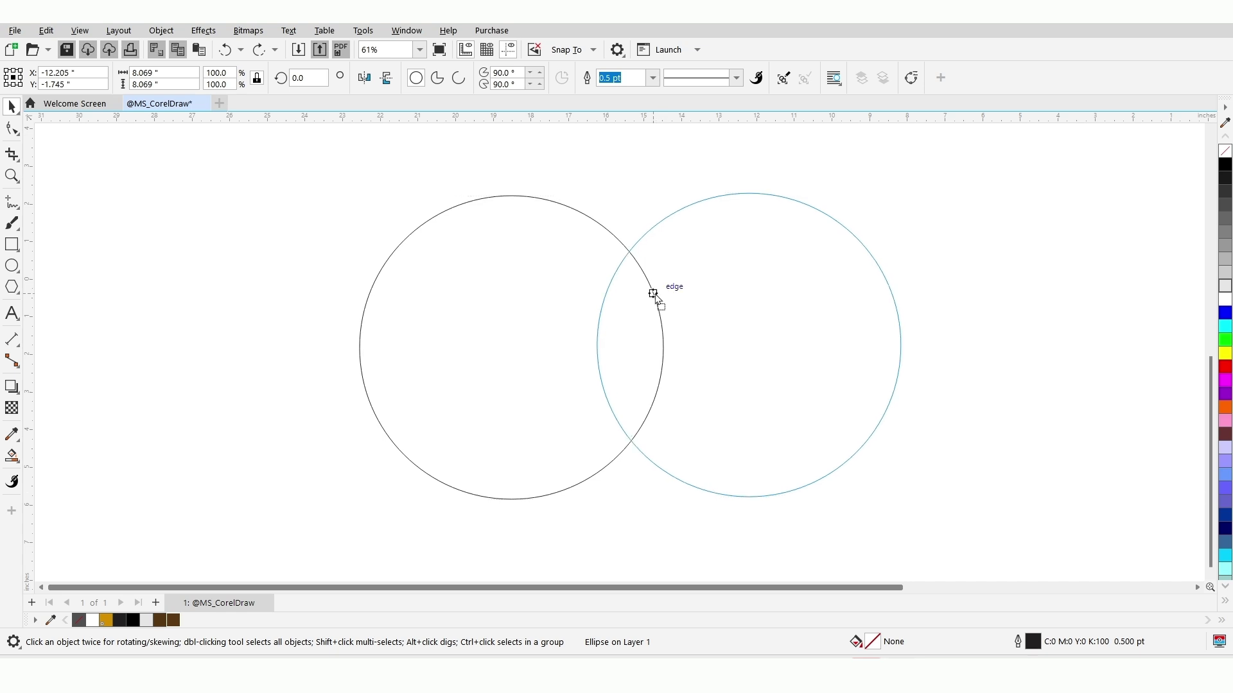
# - Intersect the two overlapping circles, keep only the lens-shaped overlap about 1.77 by 5.04 inches, and move it to the left
pyautogui.keyDown('shift'); pyautogui.click(503, 294); pyautogui.keyUp('shift')
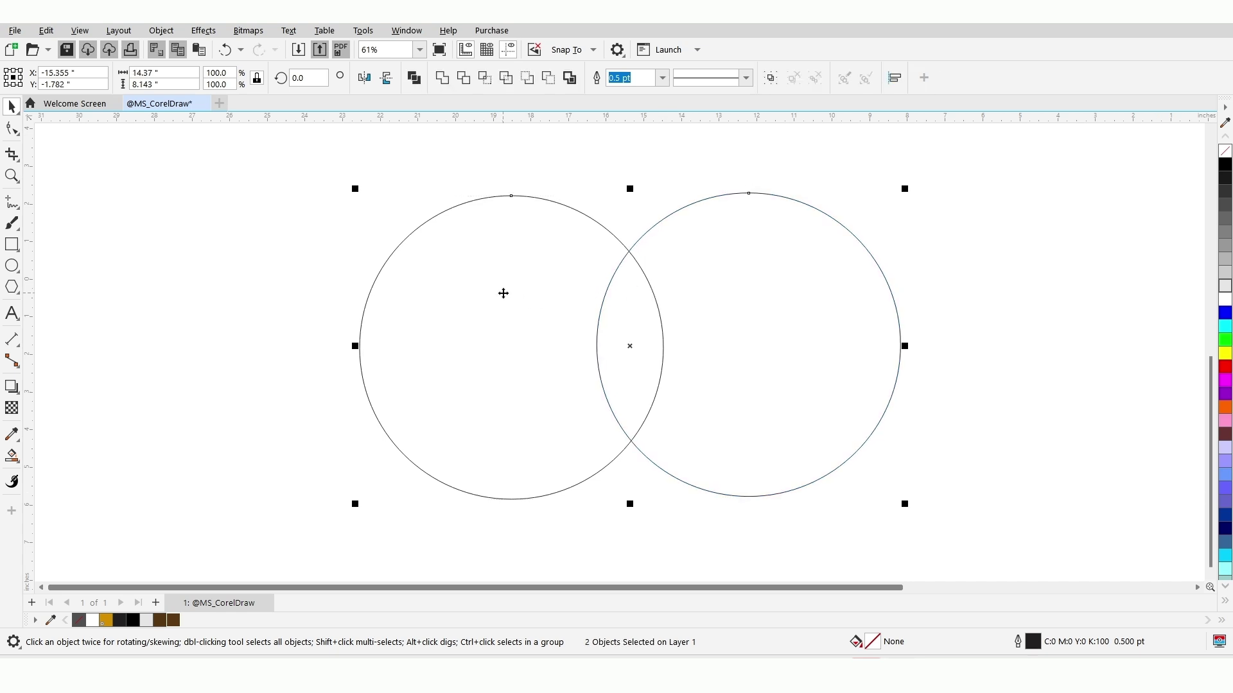
pyautogui.click(485, 78)
pyautogui.click(536, 275)
pyautogui.press('Delete')
pyautogui.click(765, 336)
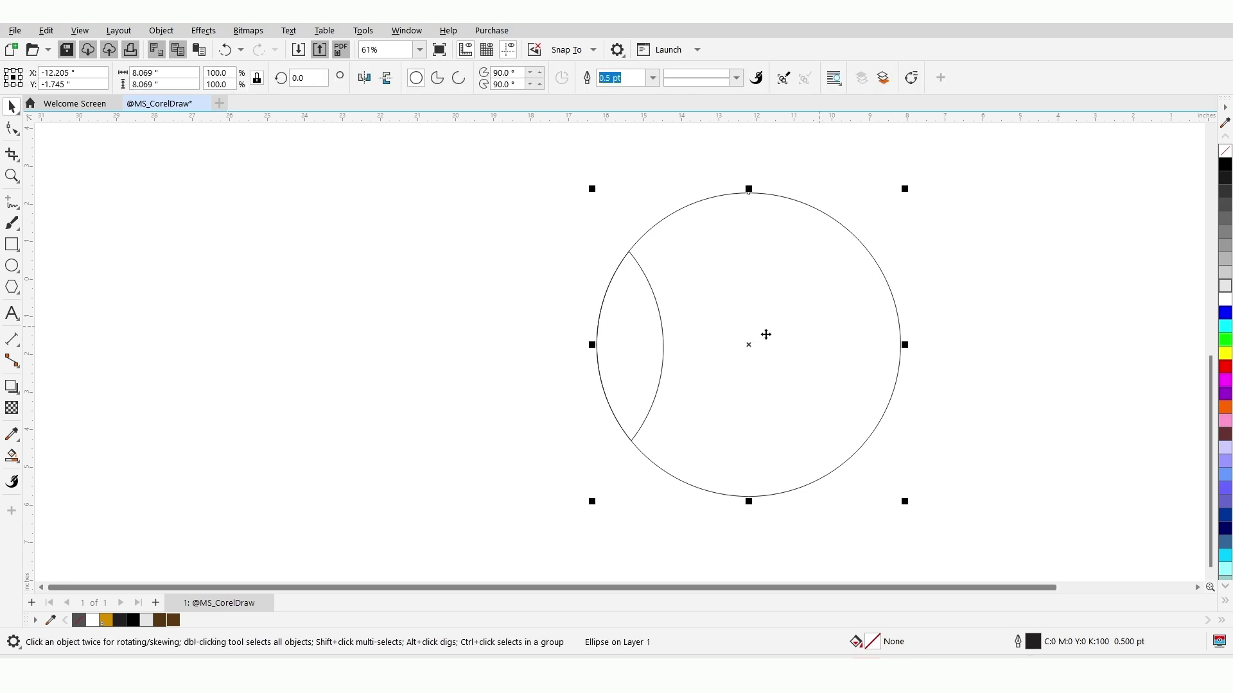
pyautogui.press('Delete')
pyautogui.moveTo(633, 332); pyautogui.dragTo(503, 330)
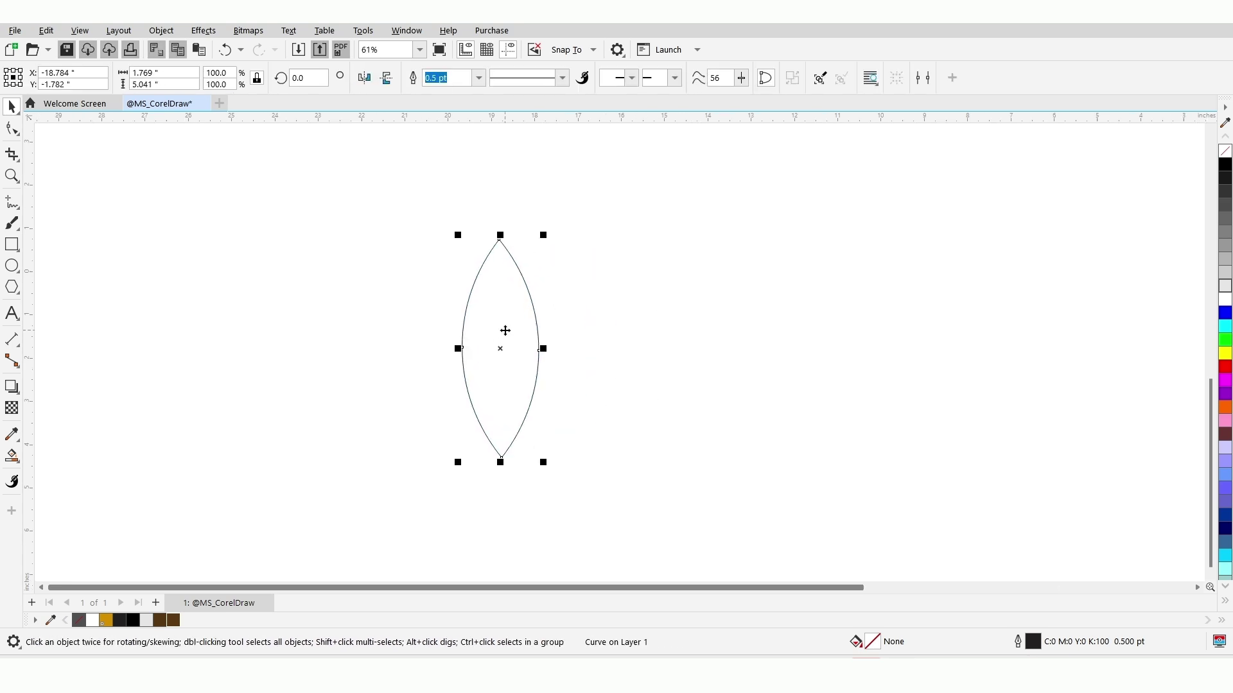
# - Create a smaller copy of the lens inside the original, about 1.15 inches wide and sharing its lower tip
pyautogui.scroll(1, 516, 341)
pyautogui.hotkey('ctrl', 'z')
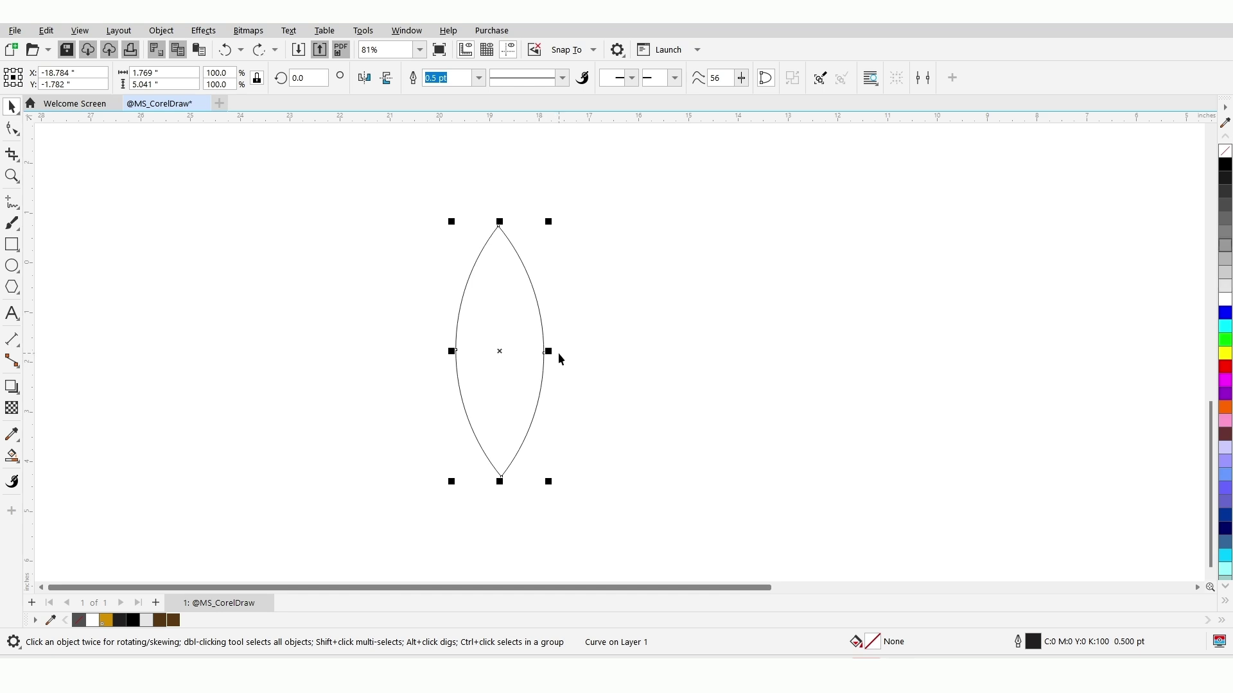
pyautogui.moveTo(551, 349); pyautogui.dragTo(538, 352)
pyautogui.moveTo(500, 220); pyautogui.dragTo(499, 298)
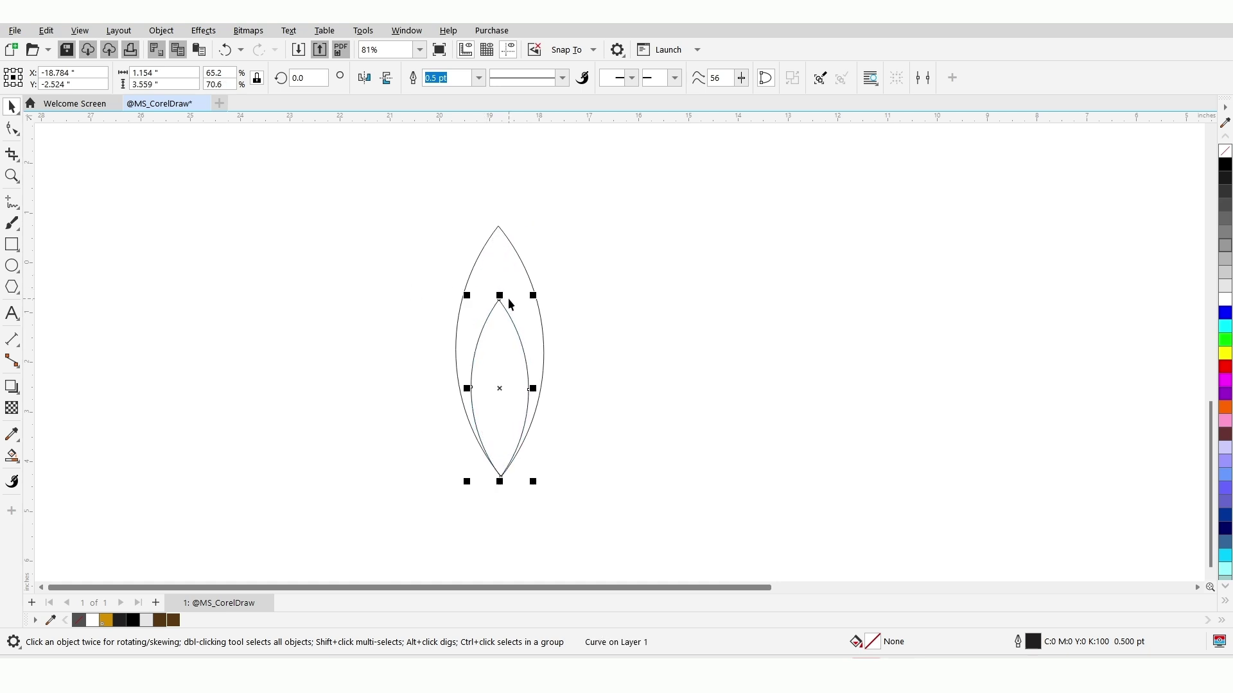
pyautogui.click(354, 277)
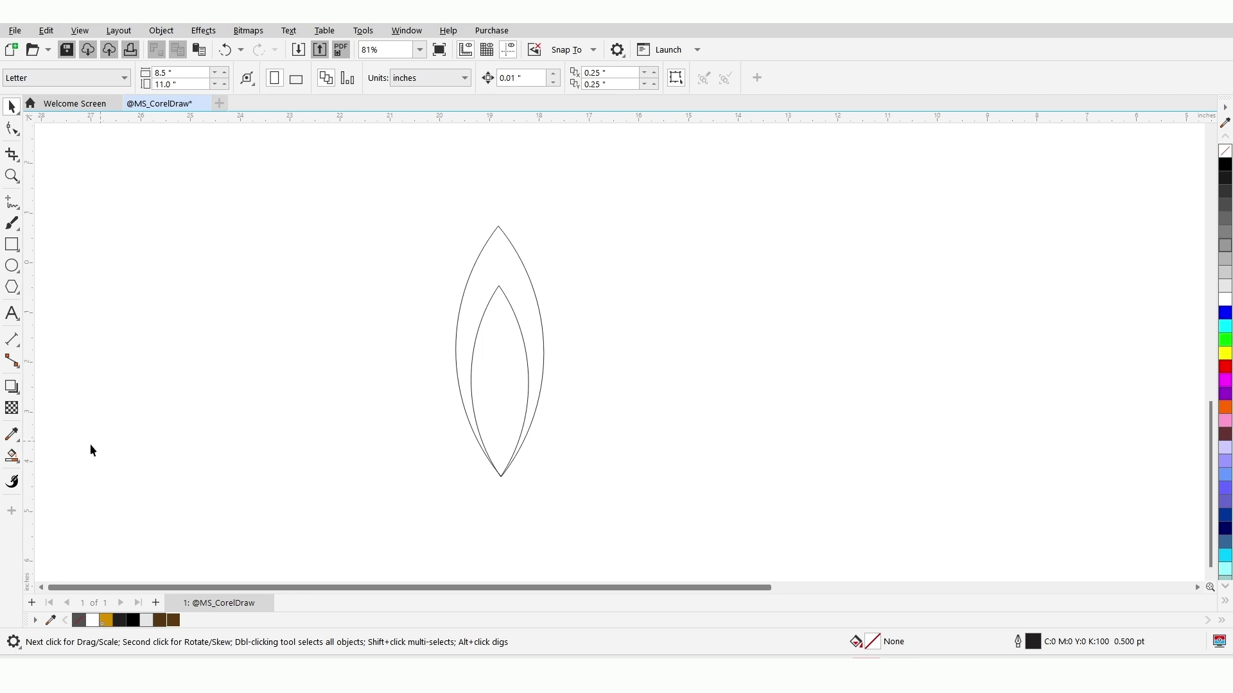
# - Smart-fill the region between the outer and inner lenses with pink PANTONE 2445 C and a 0.5 pt black outline
pyautogui.click(20, 469)
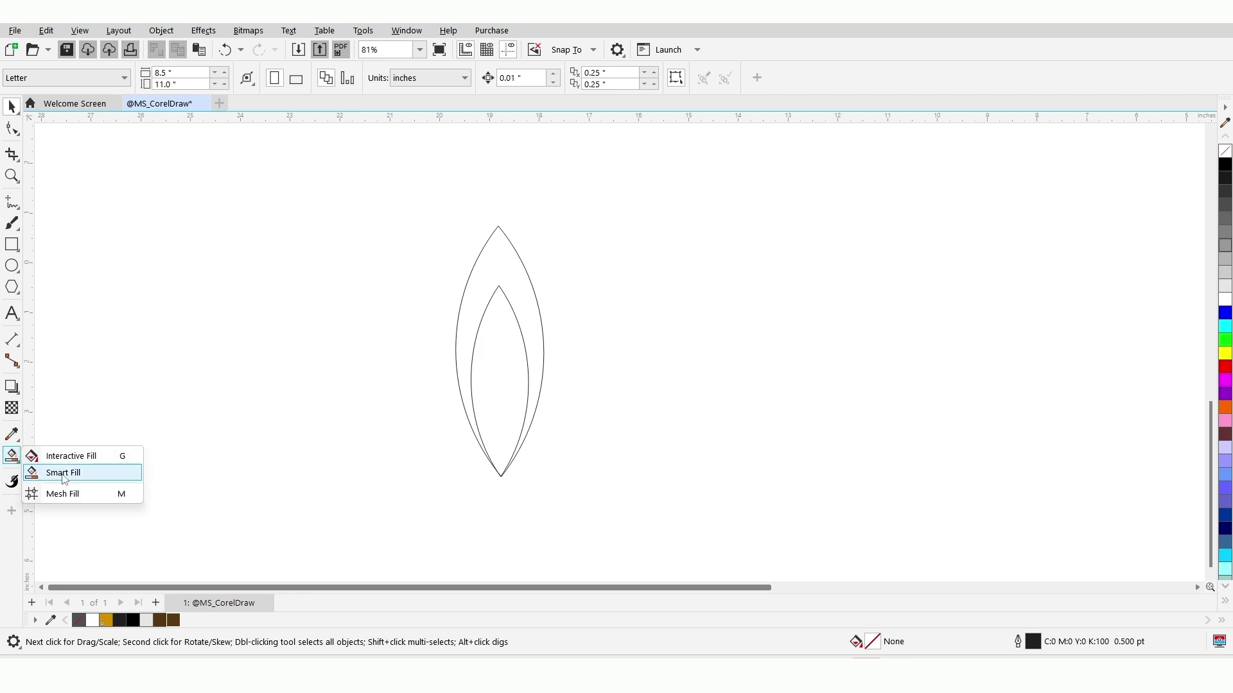
pyautogui.click(58, 475)
pyautogui.click(514, 283)
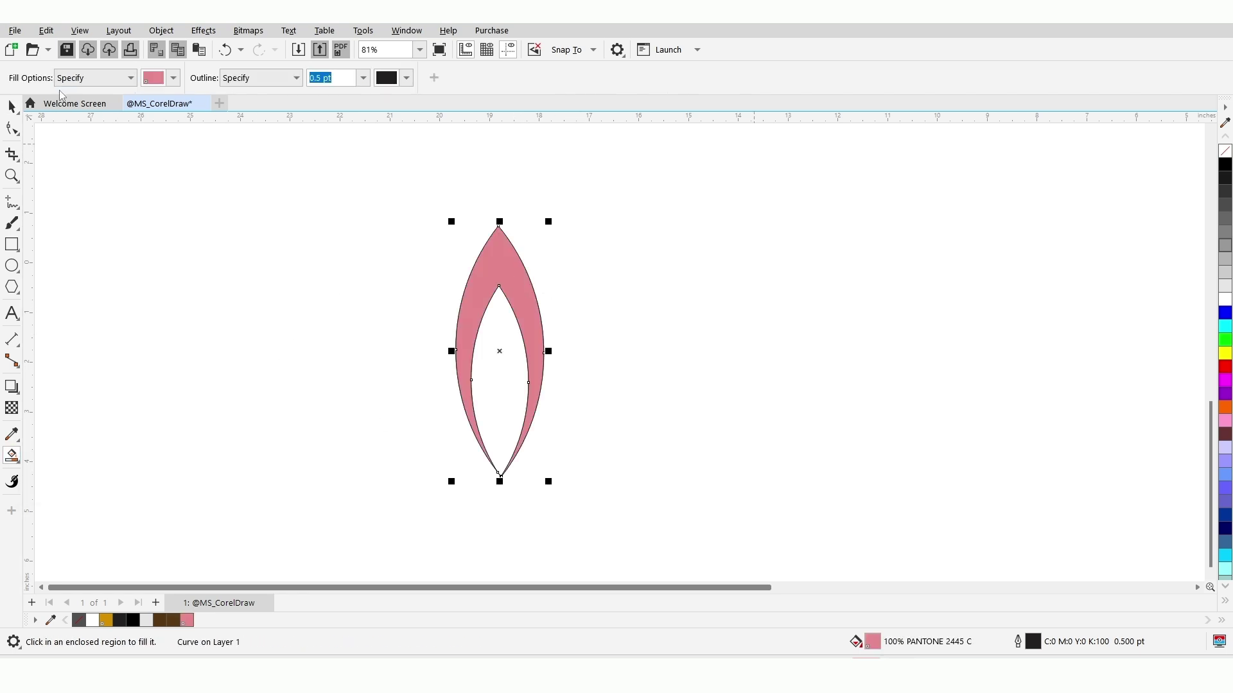
# - Move the pink petal aside, delete the two original lens outlines, and reposition the petal near the centre of the canvas
pyautogui.click(12, 106)
pyautogui.moveTo(504, 267); pyautogui.dragTo(755, 262)
pyautogui.moveTo(314, 200); pyautogui.dragTo(623, 523)
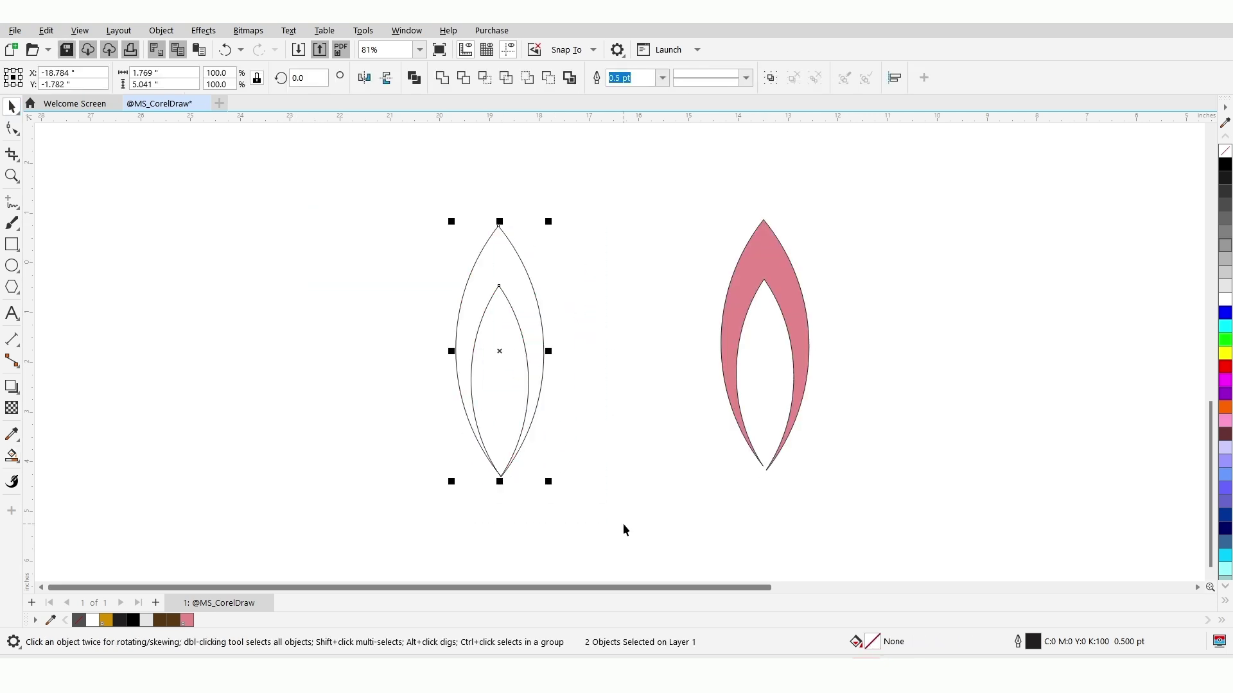
pyautogui.press('Delete')
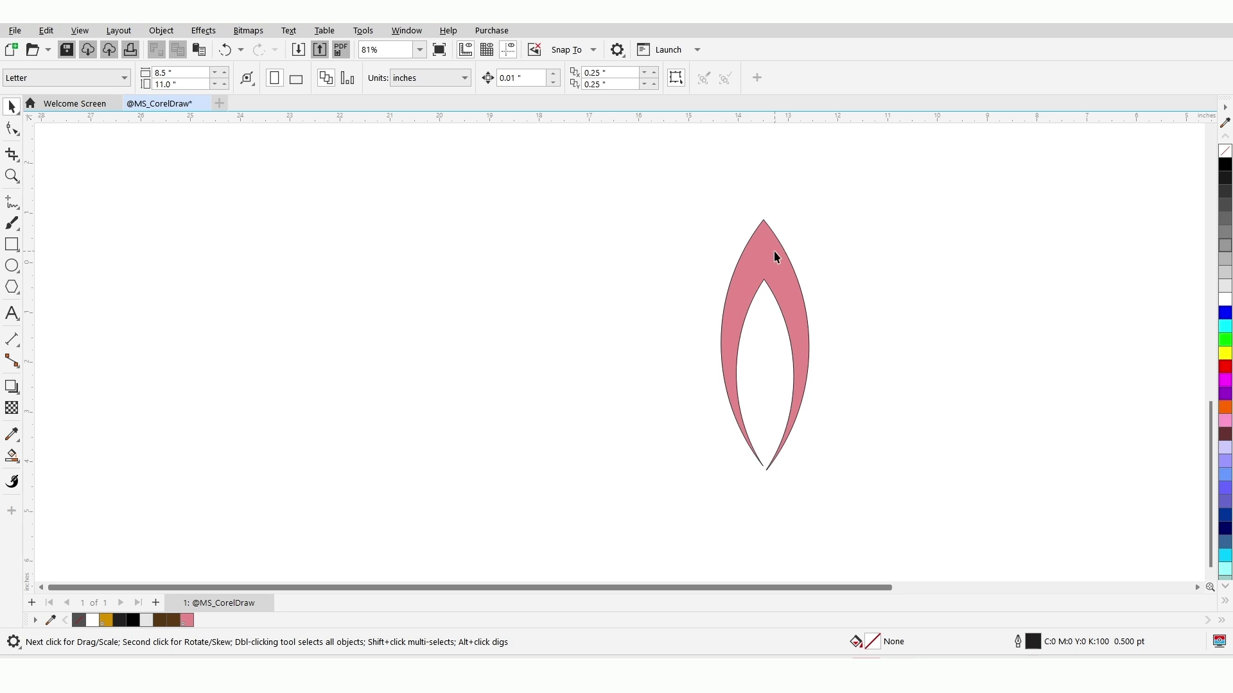
pyautogui.moveTo(775, 257); pyautogui.dragTo(576, 246)
pyautogui.click(565, 335)
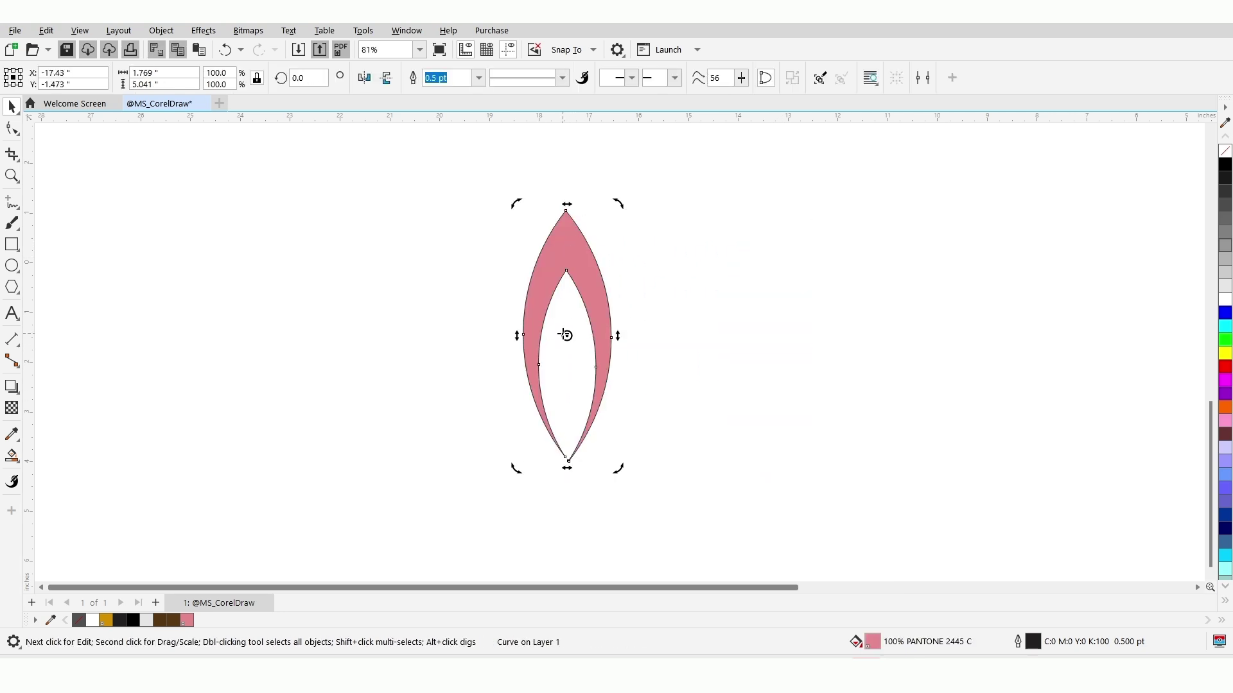
# - Apply a linear fountain fill across the petal from its left edge to its right edge, with pink as the end colour
pyautogui.click(12, 456)
pyautogui.click(55, 455)
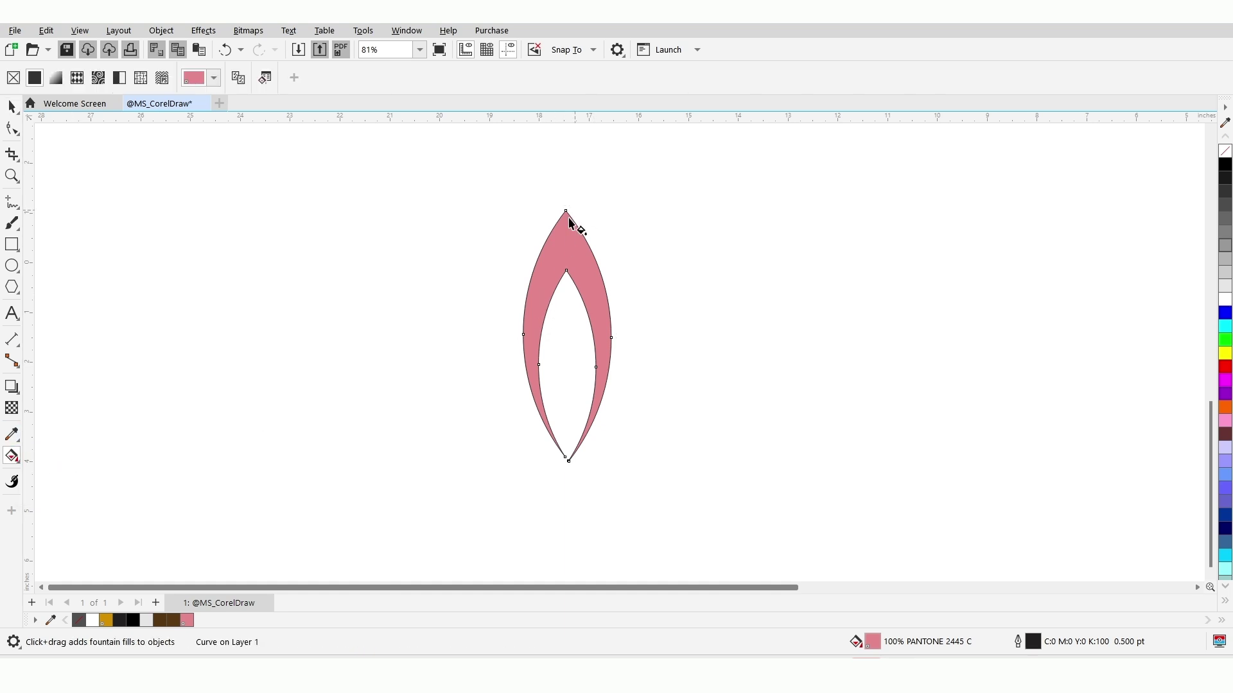
pyautogui.moveTo(523, 339); pyautogui.dragTo(632, 345)
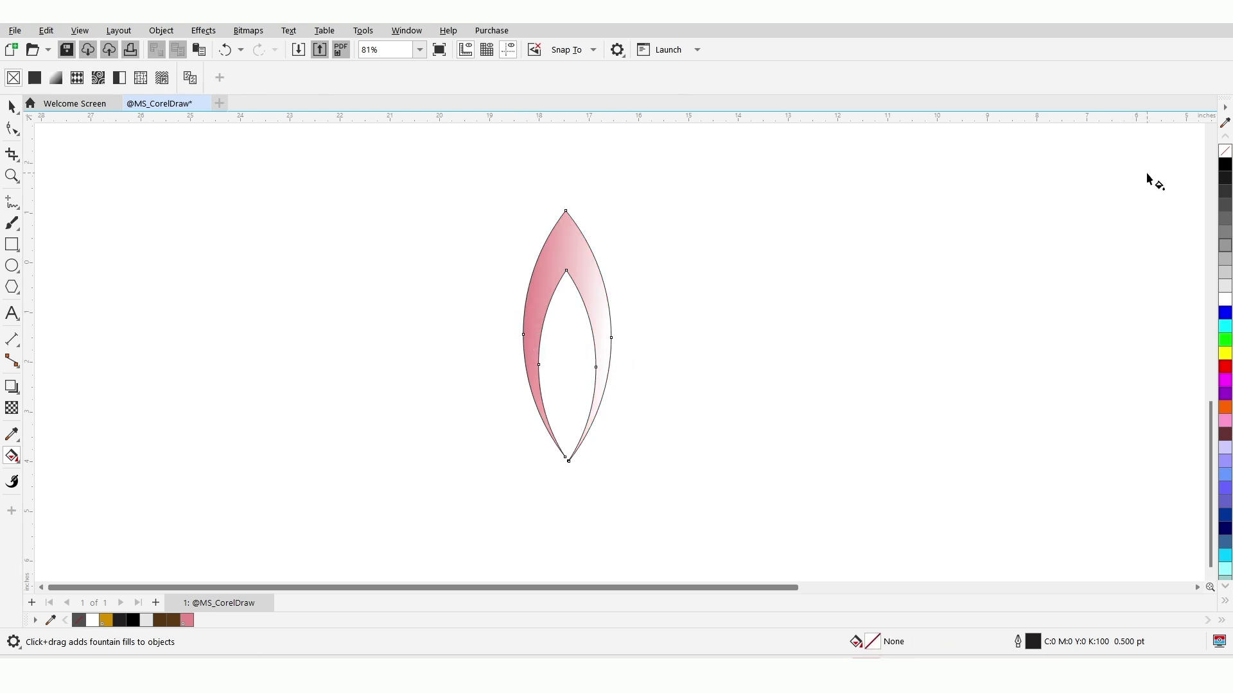
pyautogui.click(531, 353)
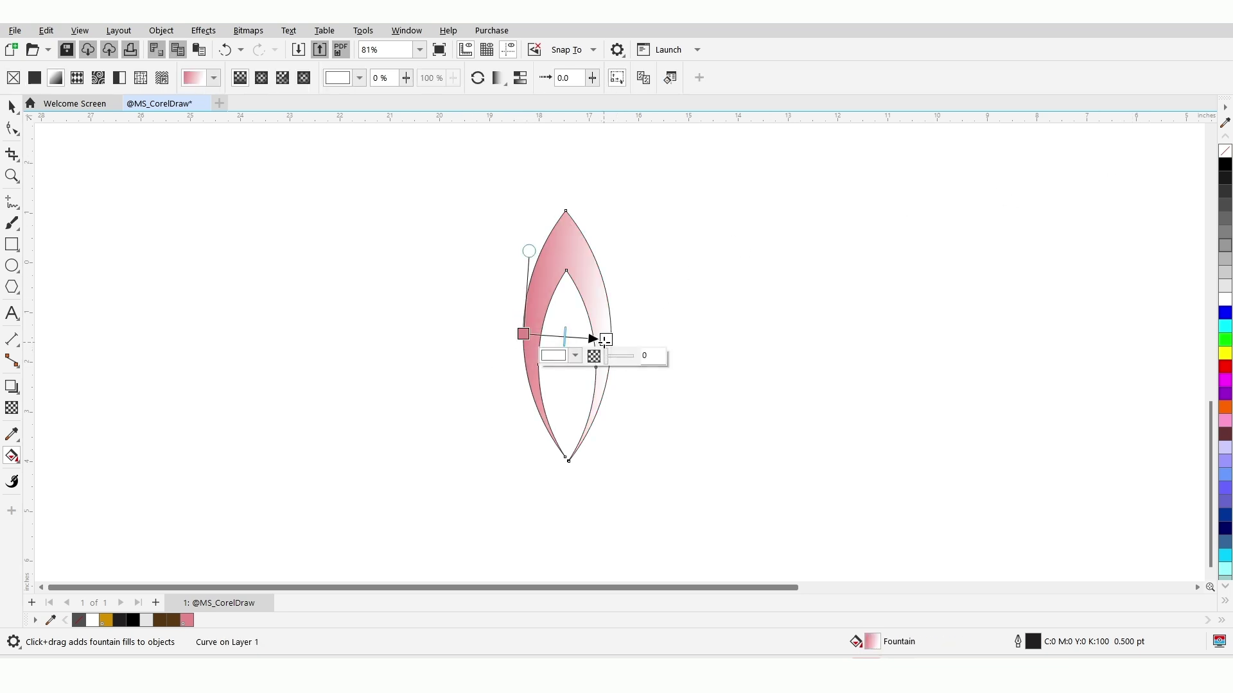
pyautogui.moveTo(605, 340); pyautogui.dragTo(610, 337)
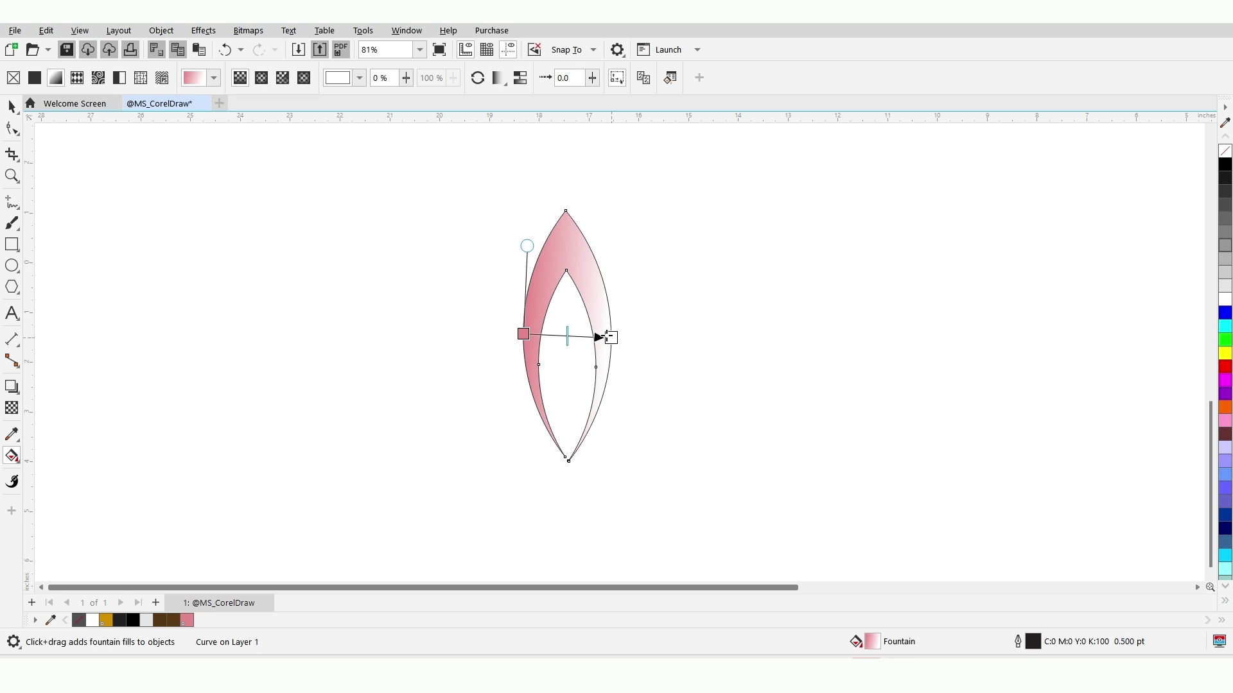
pyautogui.click(185, 621)
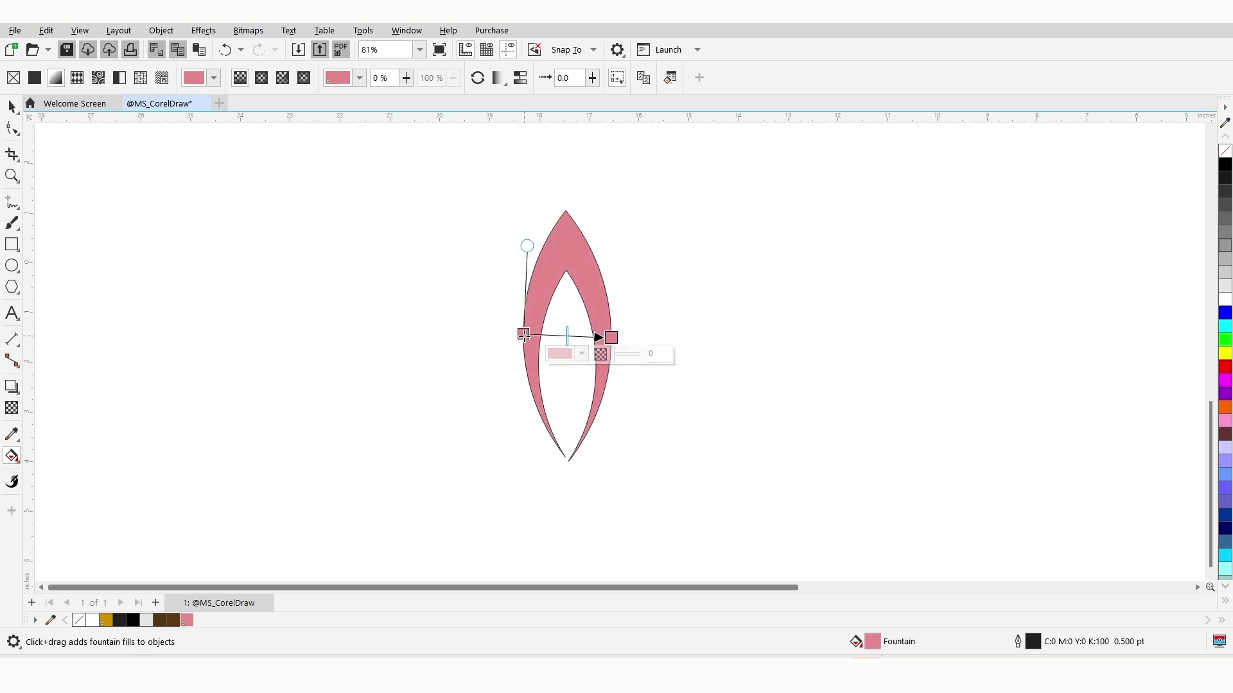
# - Level the gradient's start node on the petal's left edge and set its colour to dark red, C25 M100 Y100 K33
pyautogui.moveTo(524, 334); pyautogui.dragTo(523, 340)
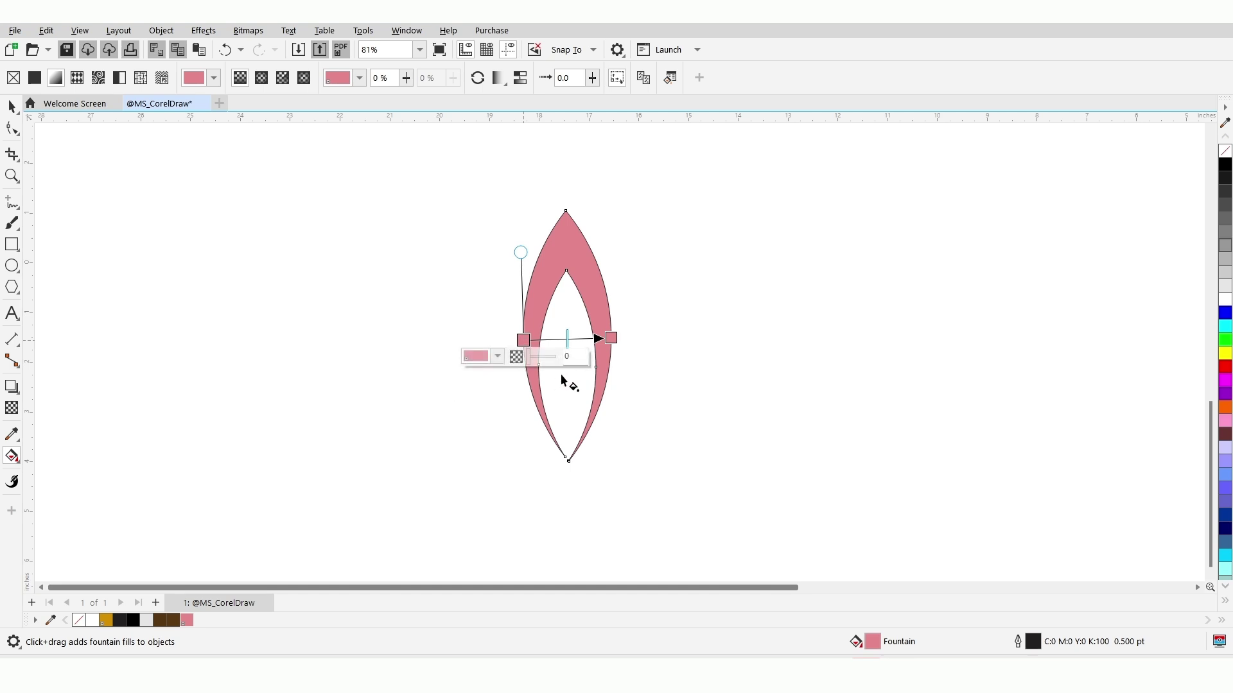
pyautogui.click(497, 357)
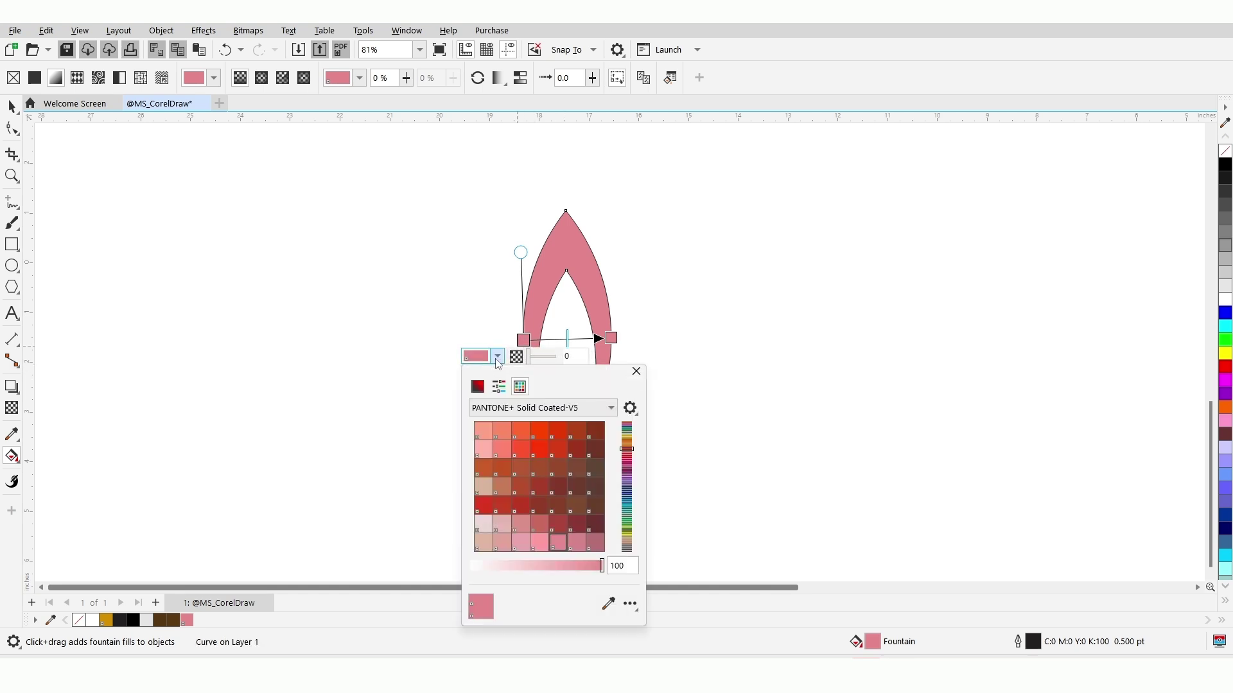
pyautogui.click(477, 386)
pyautogui.moveTo(524, 395); pyautogui.dragTo(353, 302)
pyautogui.click(389, 376)
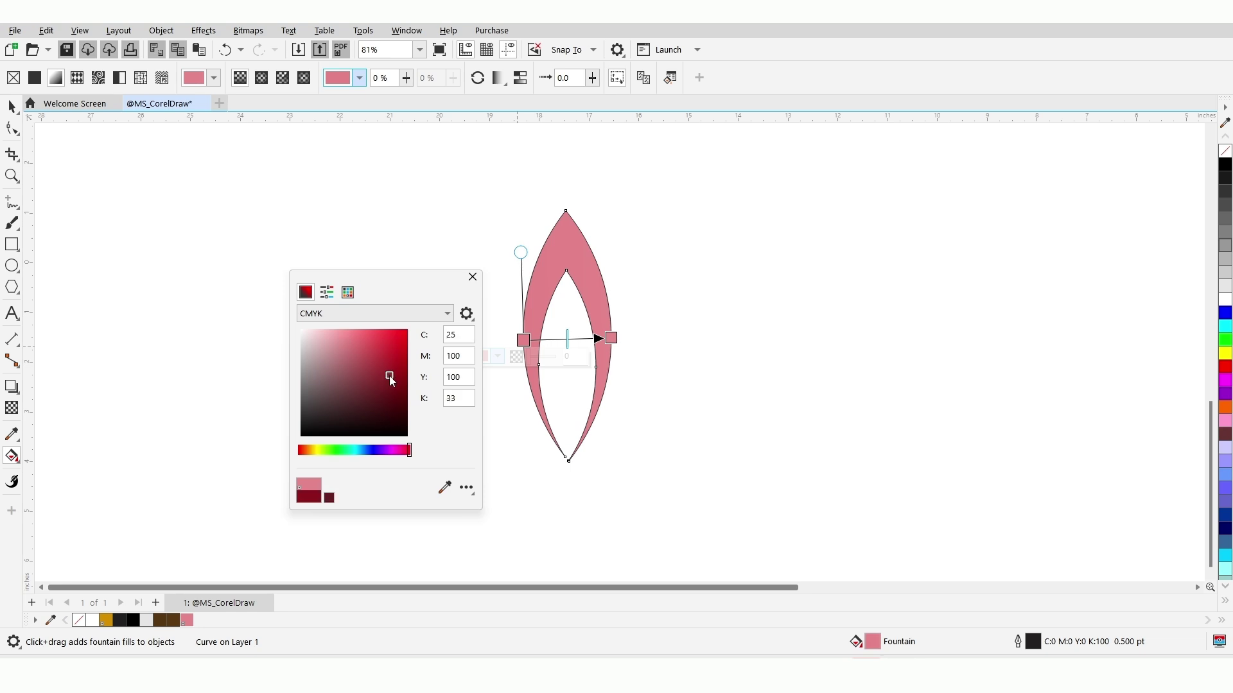
# - Set the gradient's end node on the petal's right edge to dark purple, C78 M82 Y45 K75
pyautogui.click(611, 339)
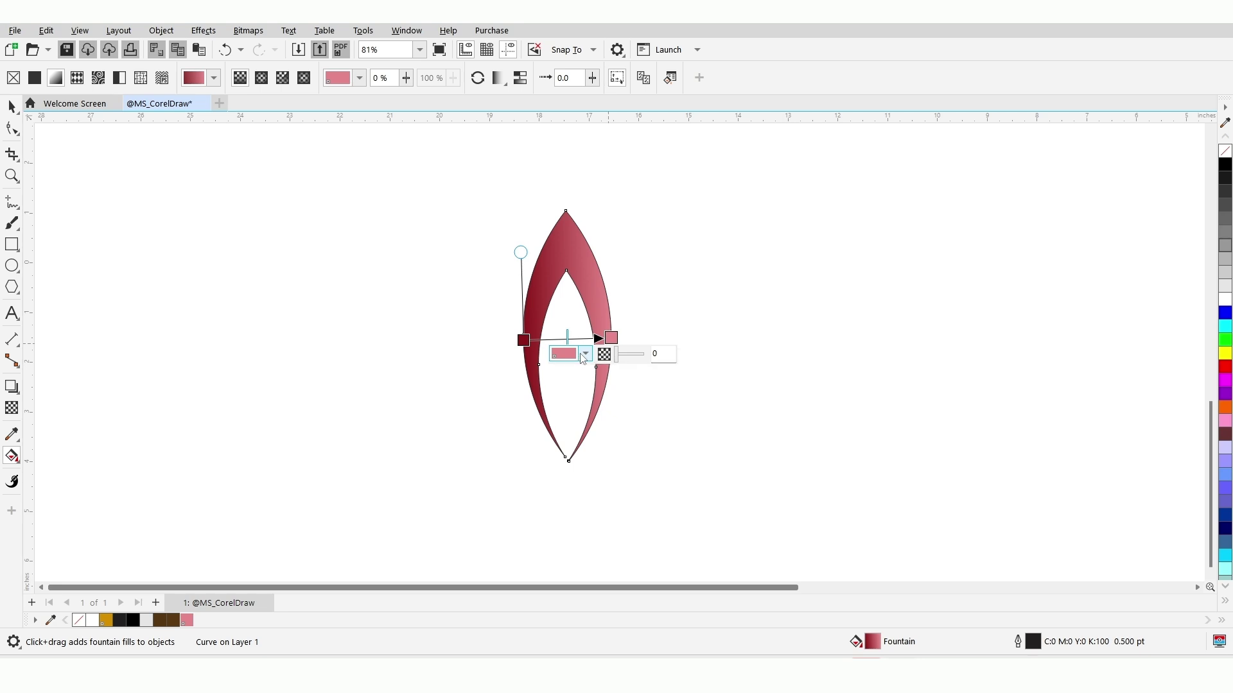
pyautogui.click(583, 355)
pyautogui.moveTo(702, 356); pyautogui.dragTo(813, 326)
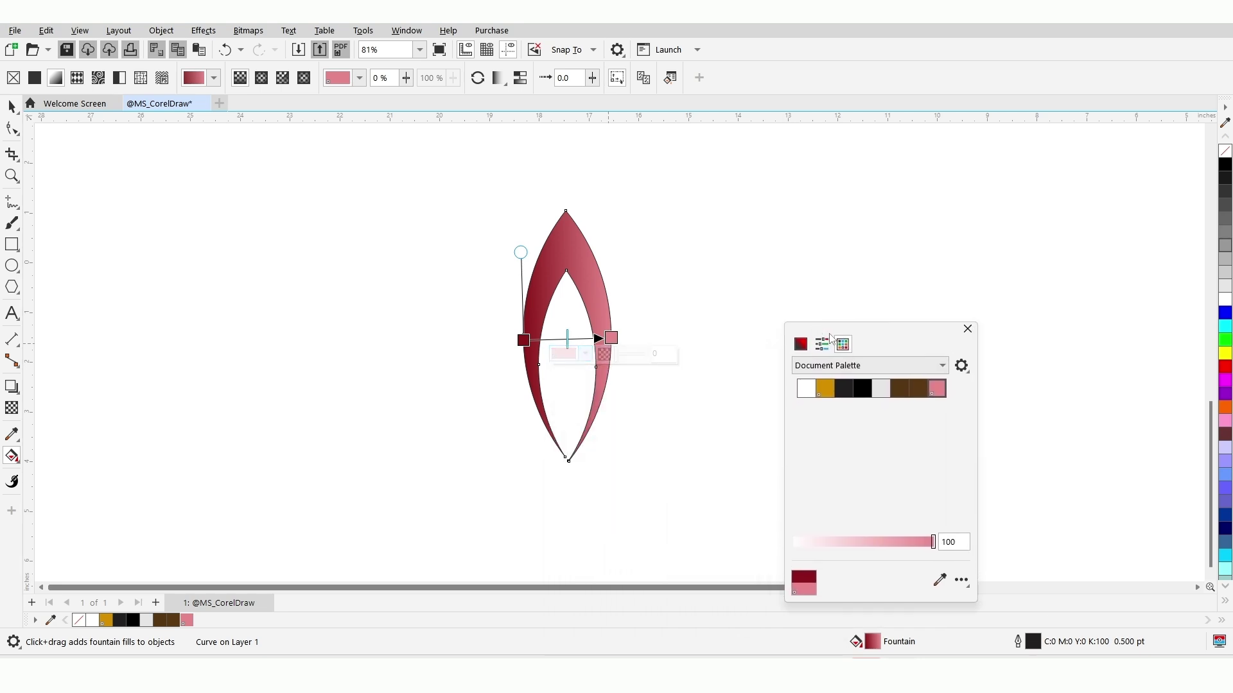
pyautogui.click(800, 345)
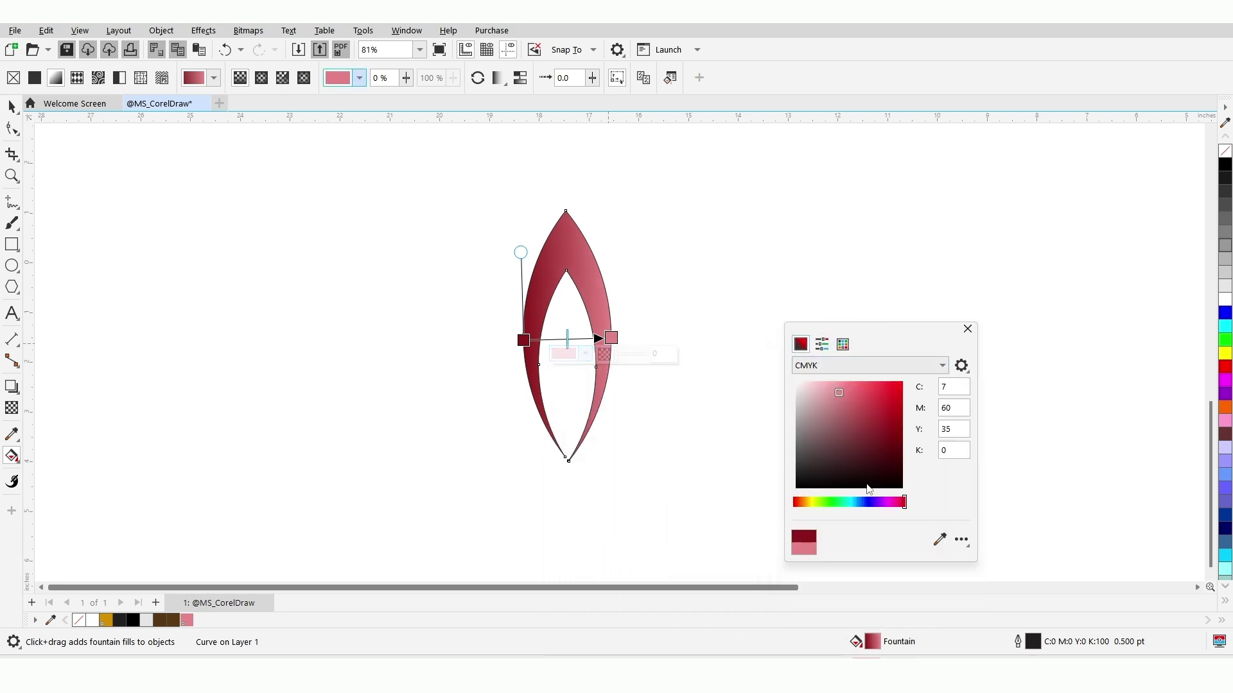
pyautogui.click(899, 460)
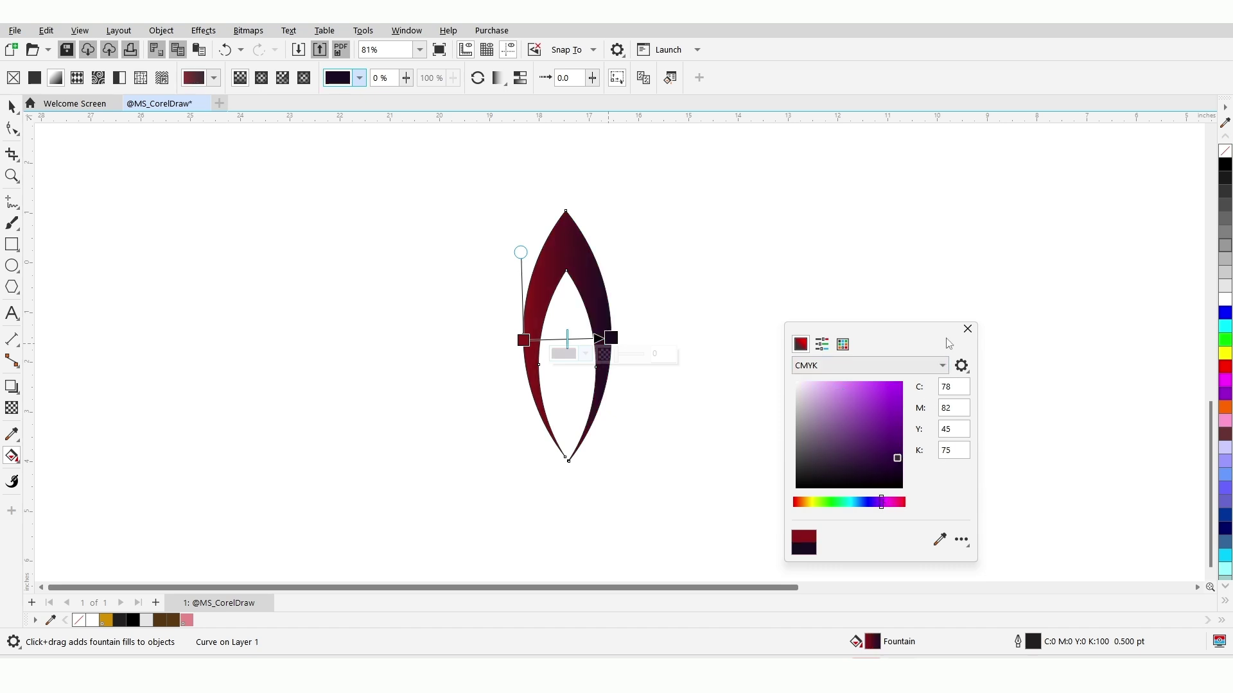
pyautogui.click(968, 329)
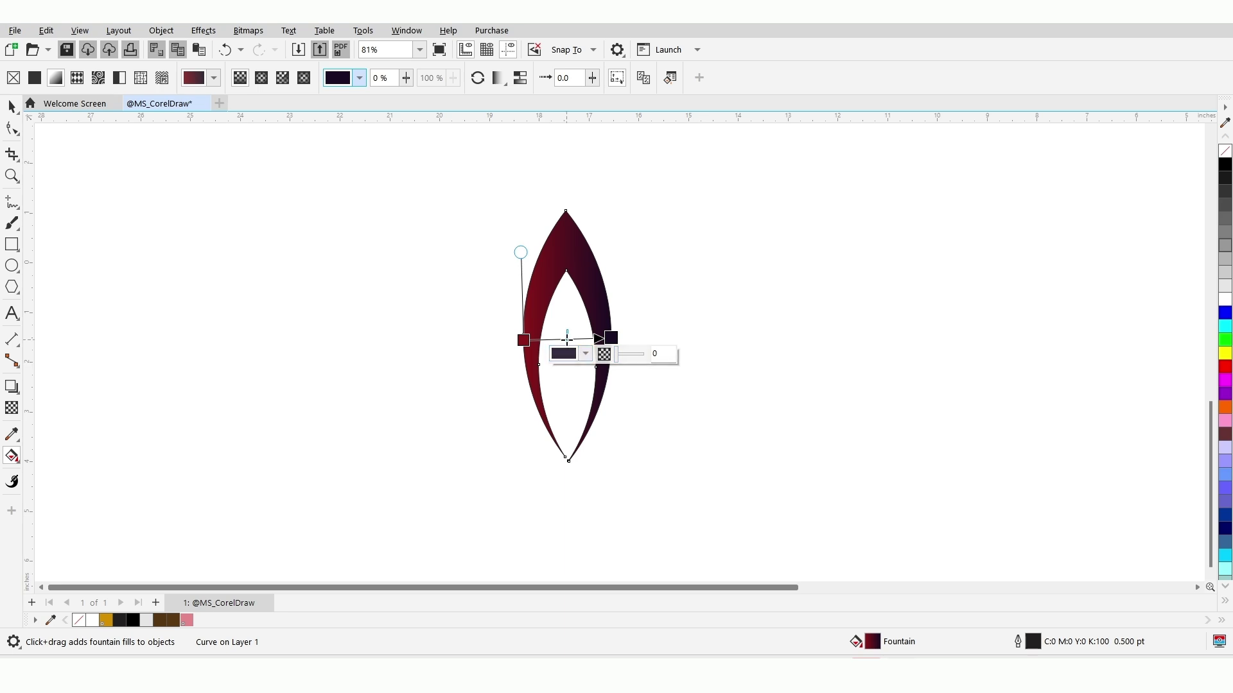
# - Add a colour node at the gradient's 50% position and set it to olive green, C52 M31 Y100 K9
pyautogui.doubleClick(559, 340)
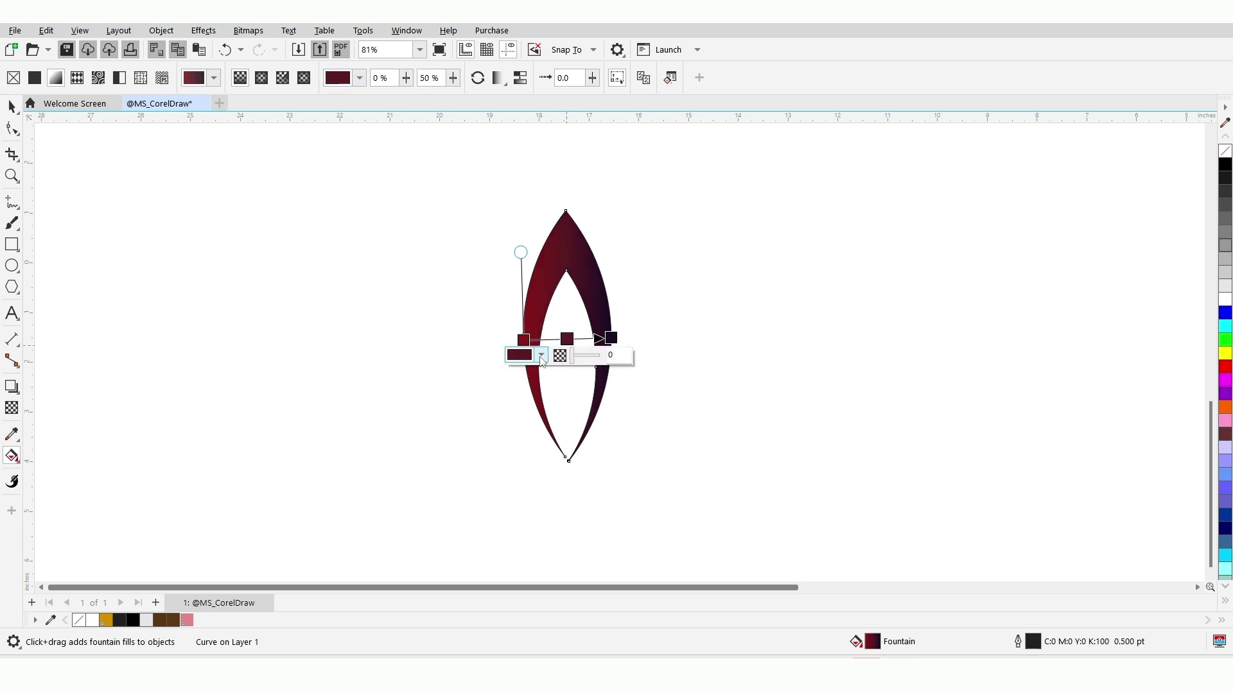
pyautogui.click(541, 354)
pyautogui.moveTo(558, 368); pyautogui.dragTo(779, 337)
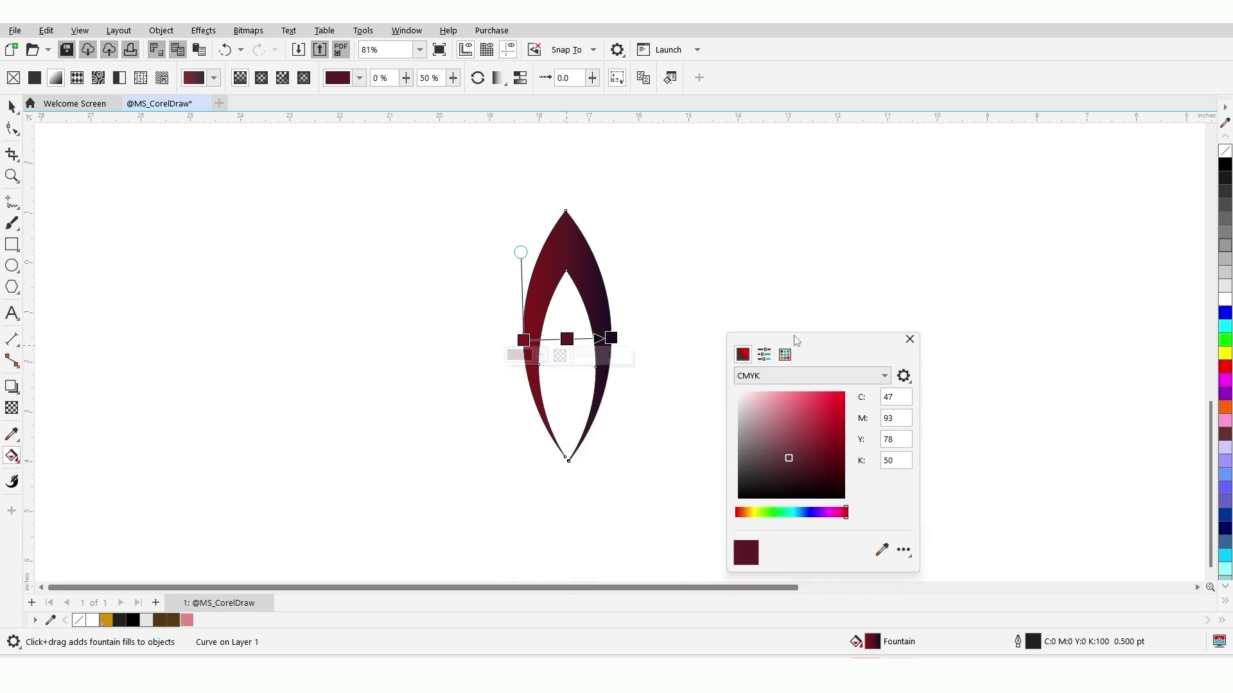
pyautogui.click(747, 512)
pyautogui.click(802, 421)
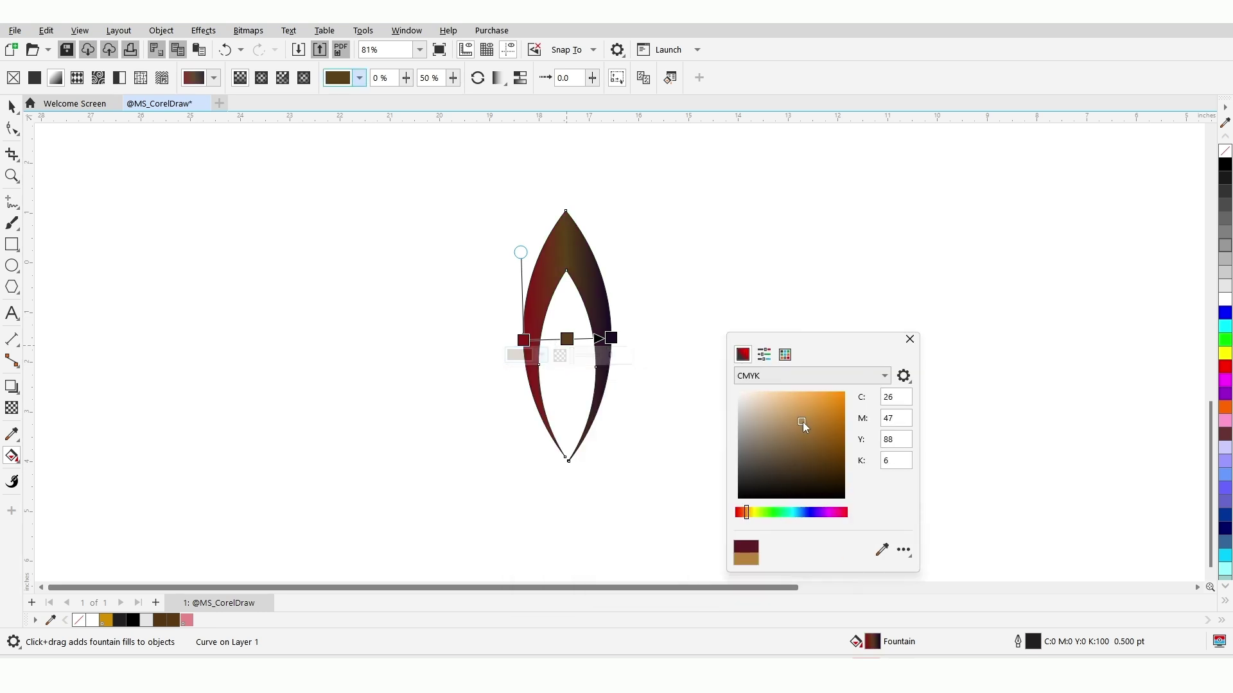
pyautogui.click(834, 432)
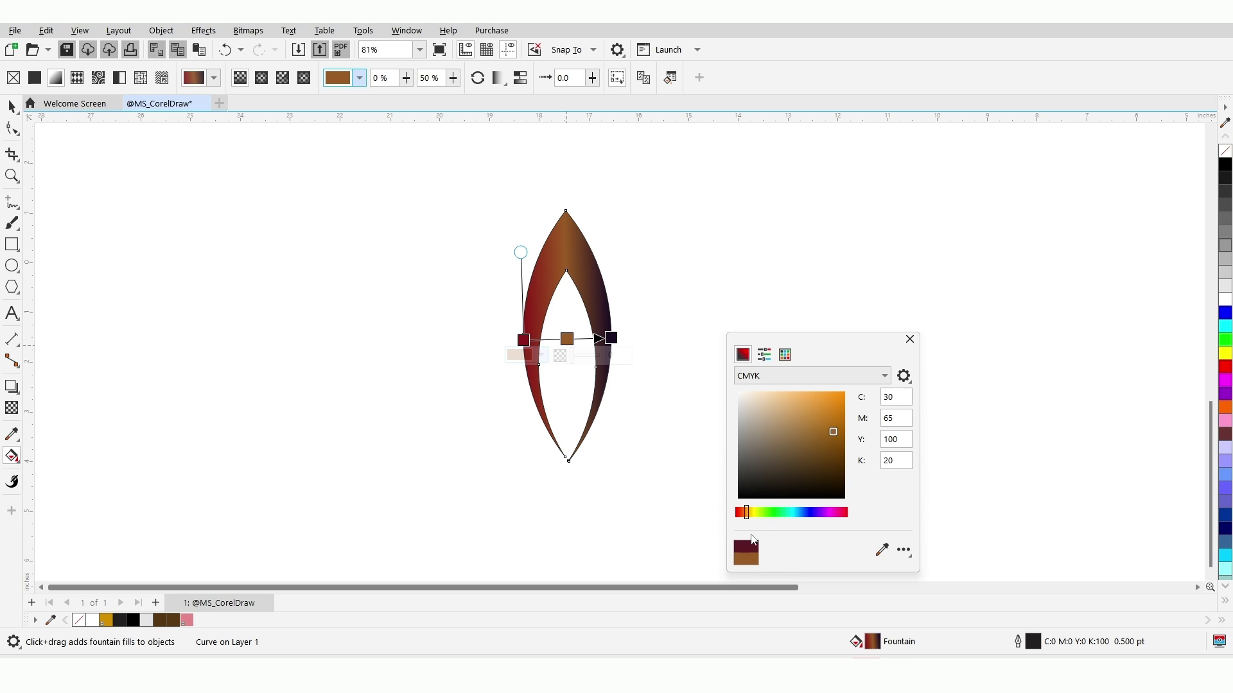
pyautogui.click(756, 512)
pyautogui.click(833, 412)
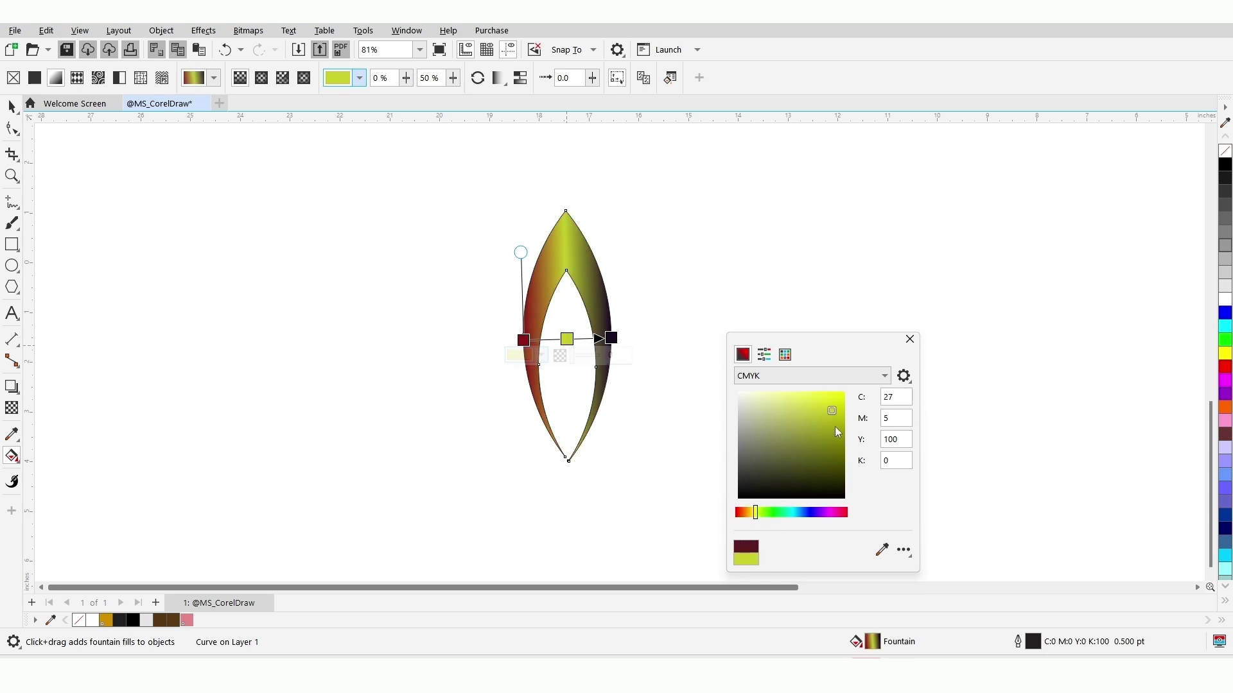
pyautogui.click(836, 439)
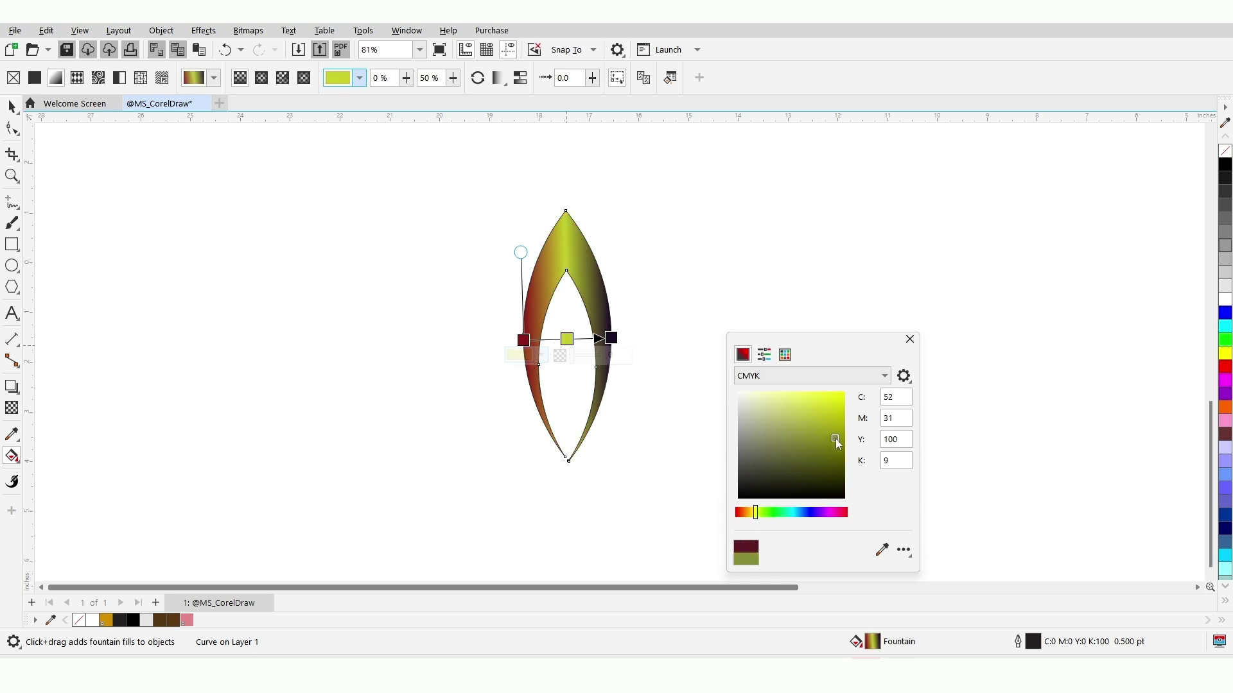
pyautogui.click(910, 340)
# - Redirect the gradient to run from the petal's upper tip to its lower tip, and move the petal slightly up and left
pyautogui.click(571, 243)
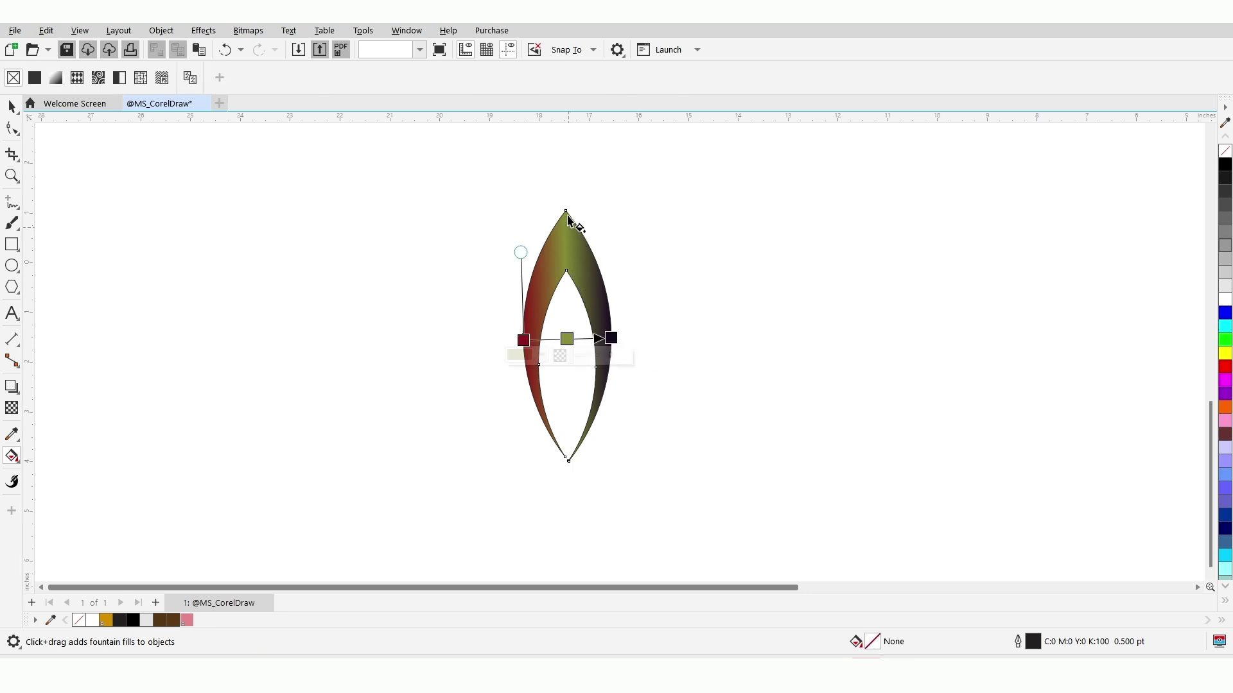
pyautogui.moveTo(567, 211); pyautogui.dragTo(571, 454)
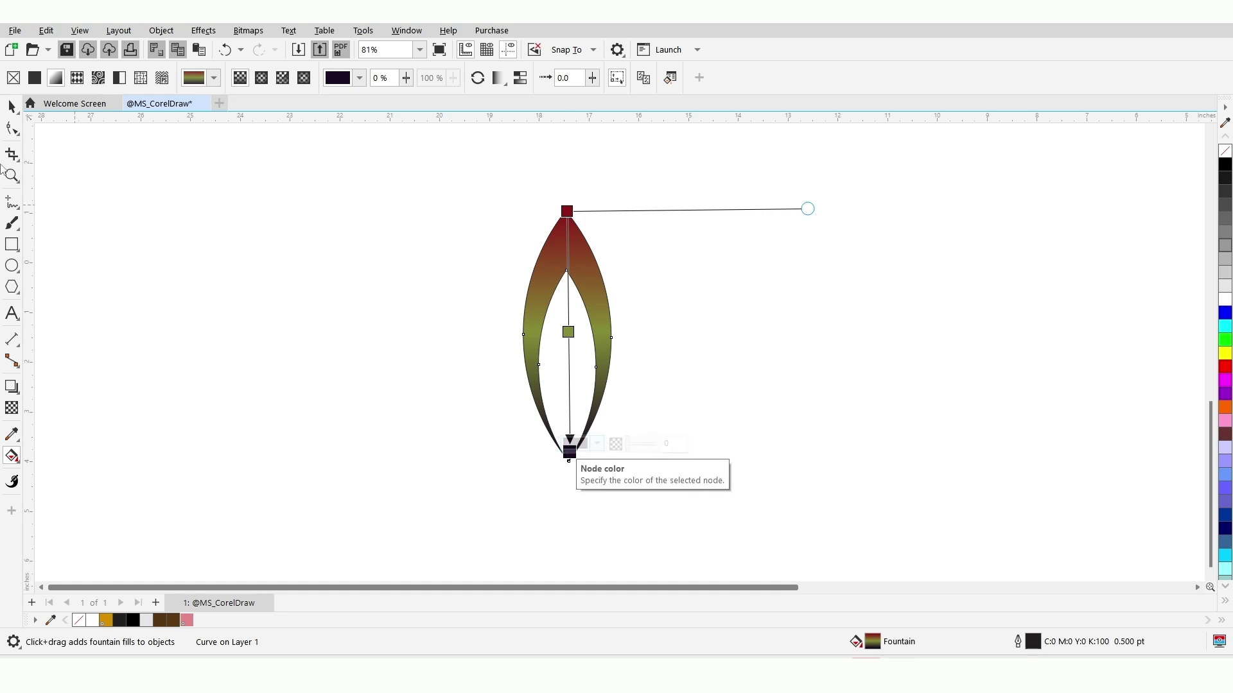
pyautogui.click(11, 106)
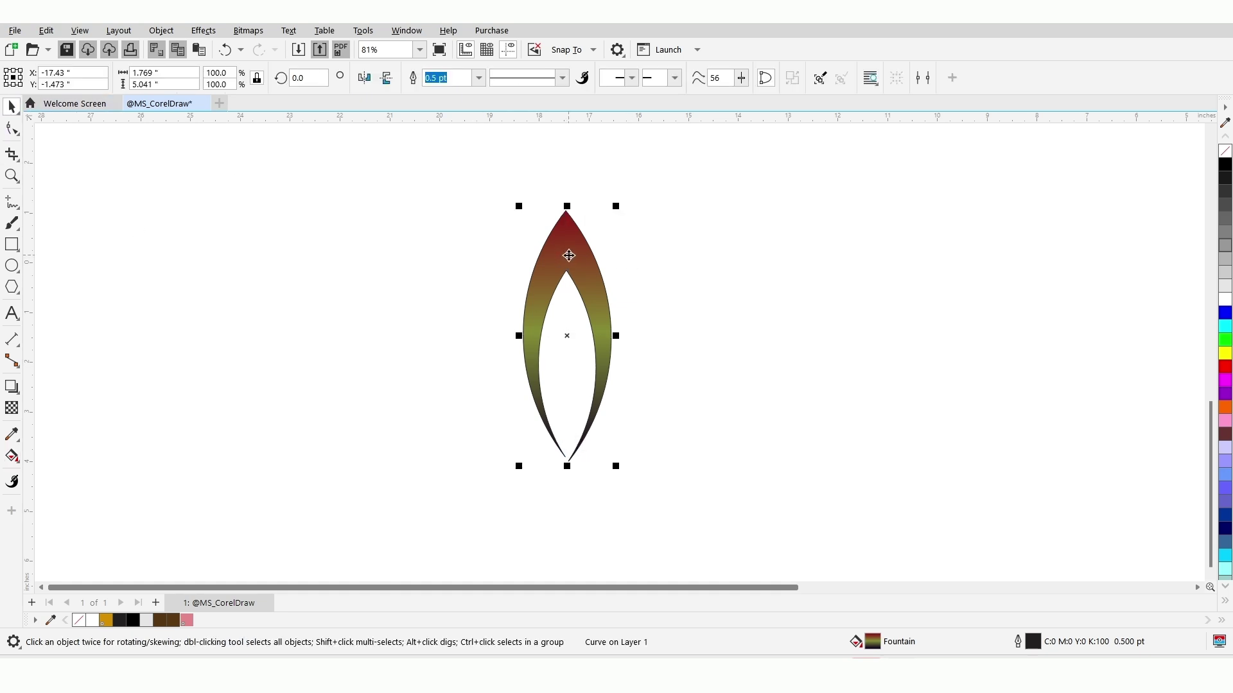
pyautogui.moveTo(569, 256); pyautogui.dragTo(511, 259)
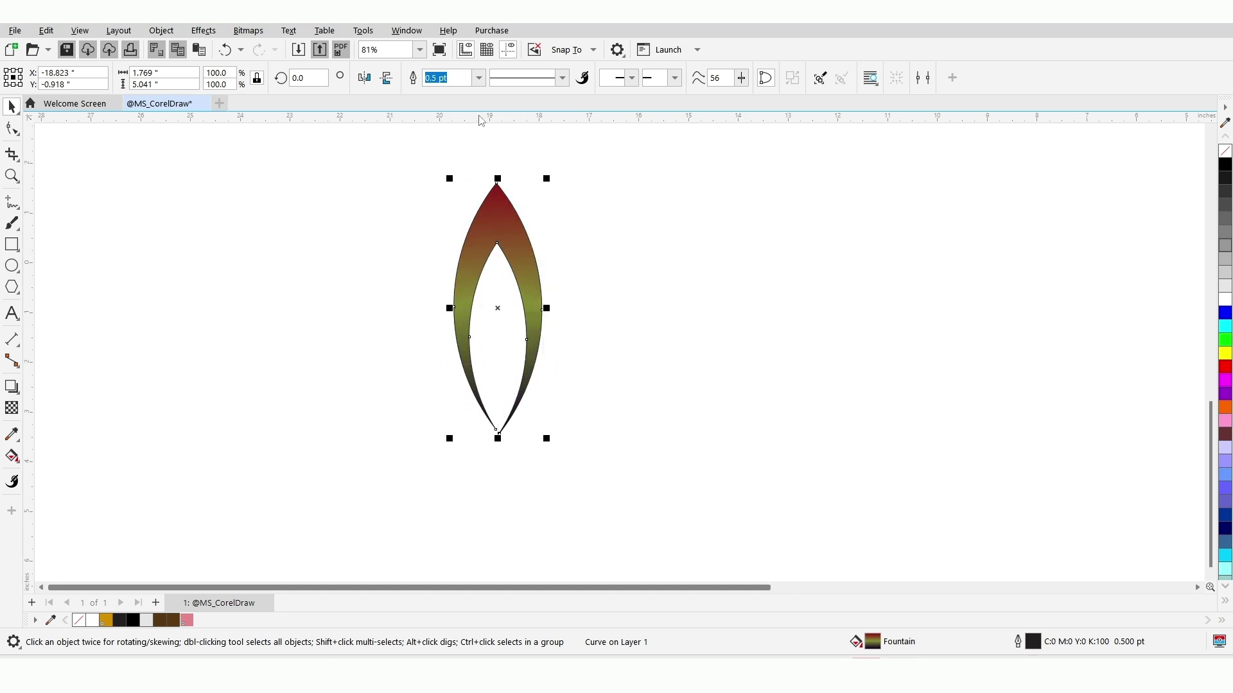
# - Set up the Rotate transformation with the petal's bottom centre as the rotation centre and 1 copy
pyautogui.click(417, 30)
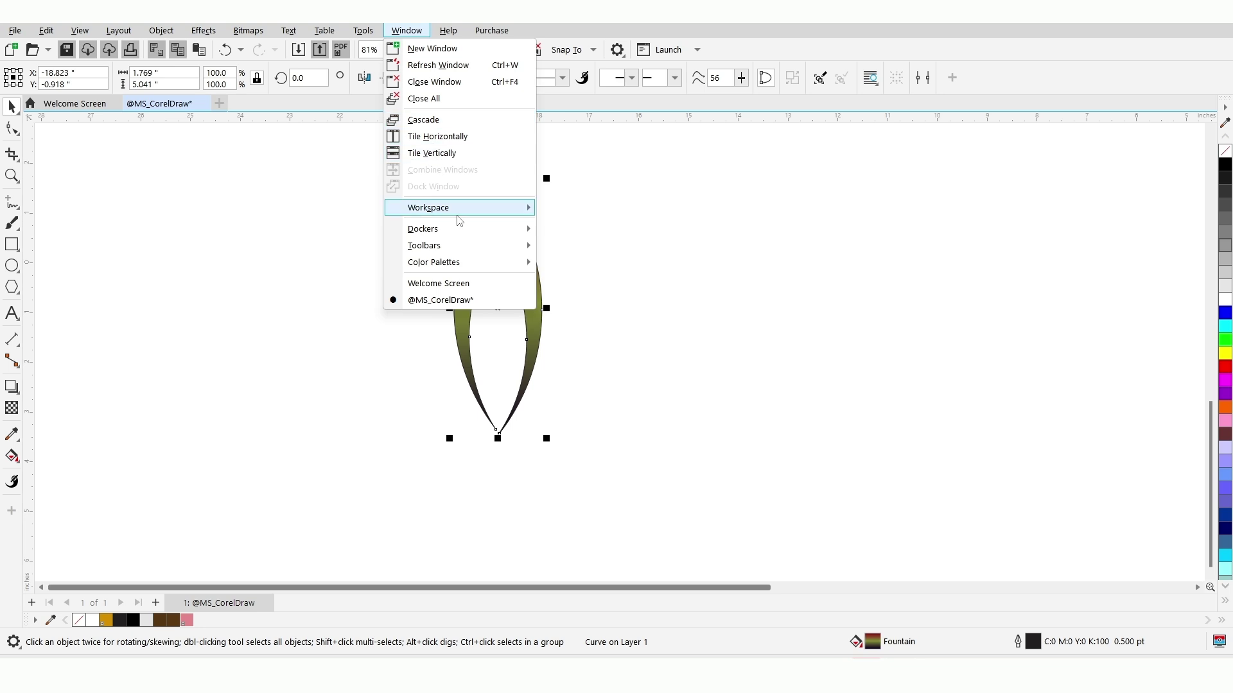
pyautogui.moveTo(457, 215)
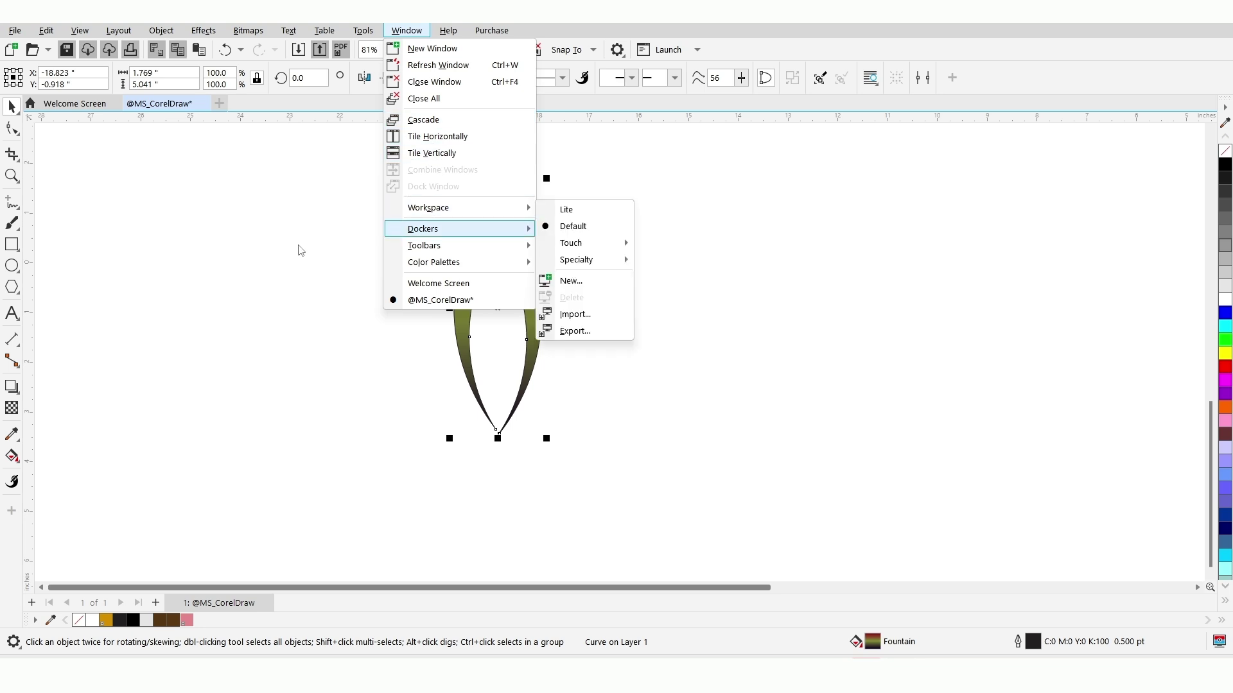
pyautogui.click(619, 178)
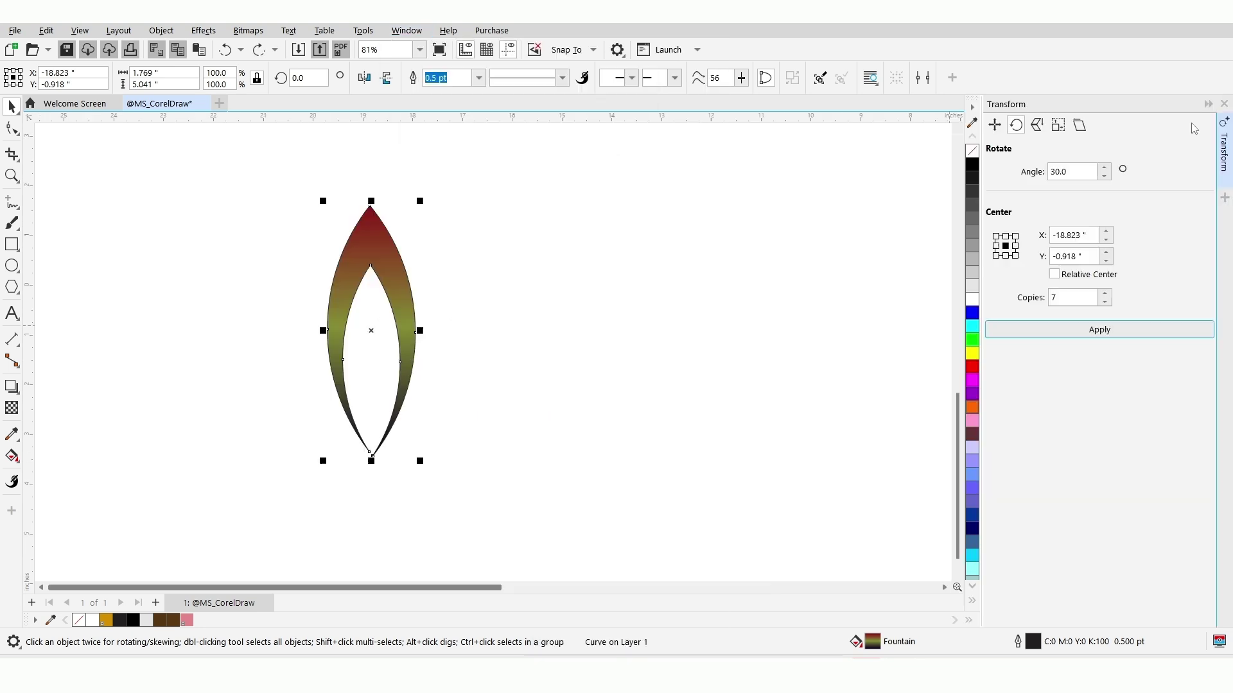
pyautogui.click(1006, 256)
pyautogui.doubleClick(1071, 297)
pyautogui.write('1')
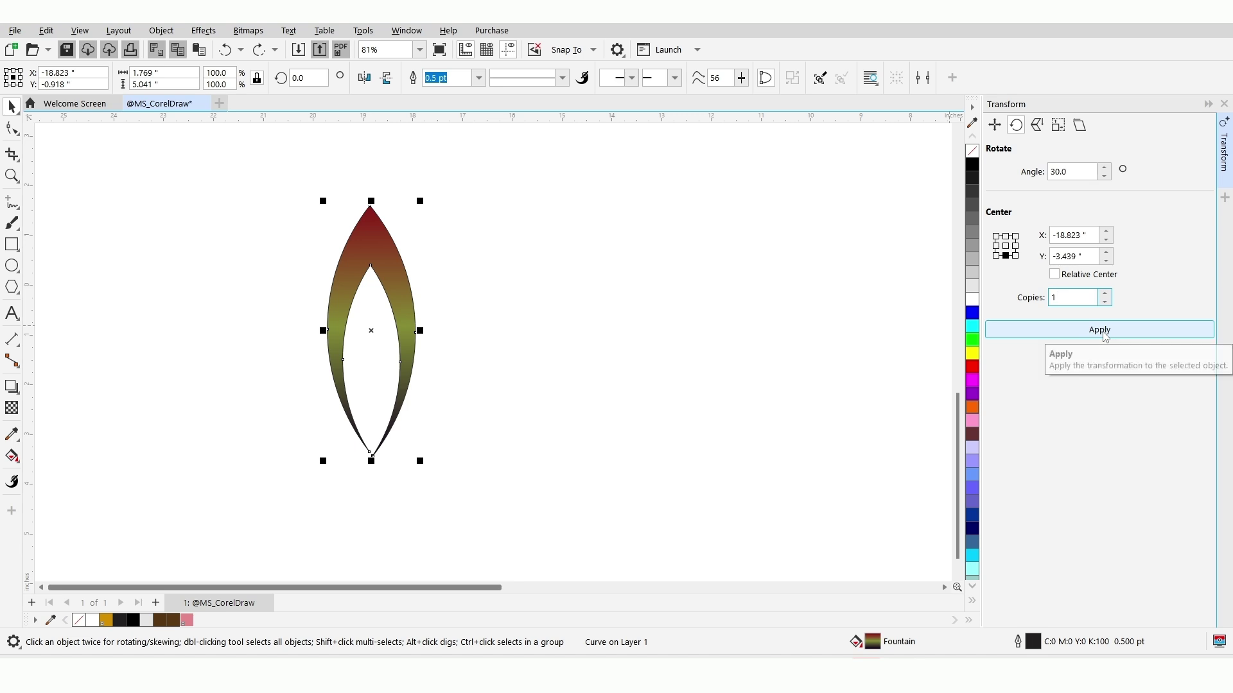
# - Rotate-copy the petal repeatedly in 30° increments around its lower tip to complete a full ring of 12 petals, and close the transformation settings
pyautogui.click(1104, 335)
pyautogui.click(1105, 336)
pyautogui.click(1105, 336)
pyautogui.click(1104, 336)
pyautogui.click(1105, 336)
pyautogui.click(1104, 336)
pyautogui.click(1104, 336)
pyautogui.click(1105, 336)
pyautogui.click(1104, 336)
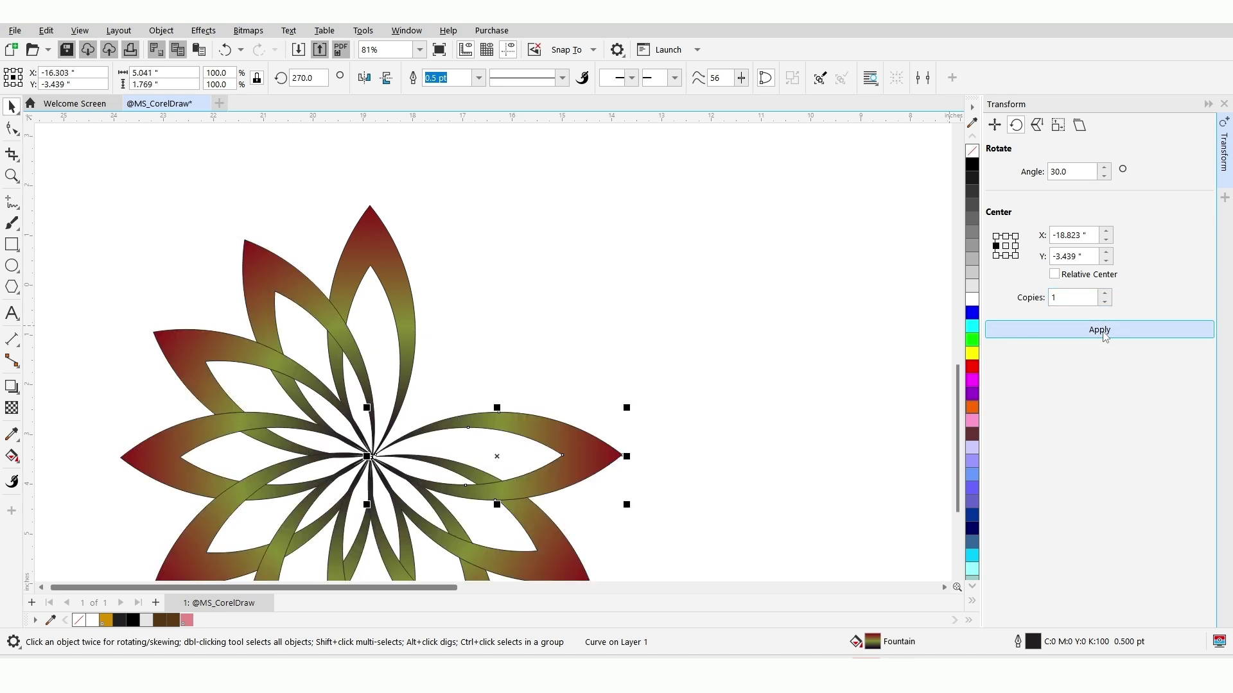
pyautogui.click(1105, 336)
pyautogui.click(1104, 336)
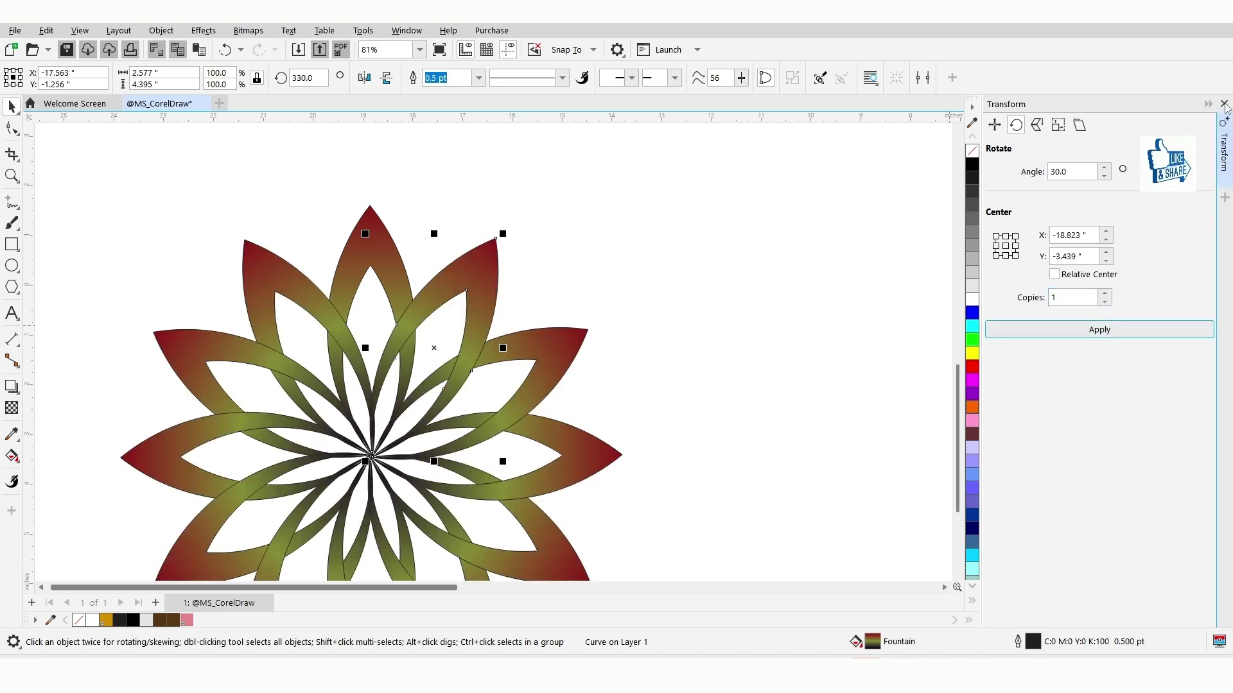
pyautogui.click(1225, 180)
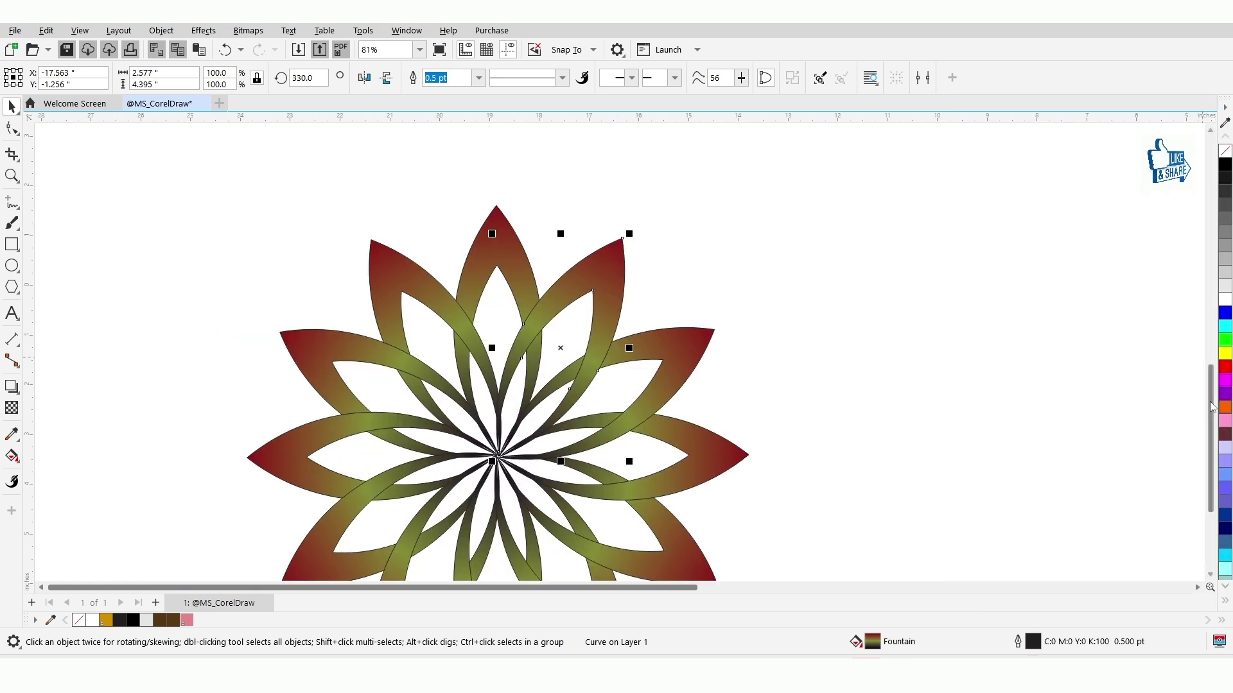
# - Group all 12 petals into one flower and move it about 6 inches to the right
pyautogui.moveTo(1211, 411); pyautogui.dragTo(1211, 440)
pyautogui.scroll(-2, 468, 344)
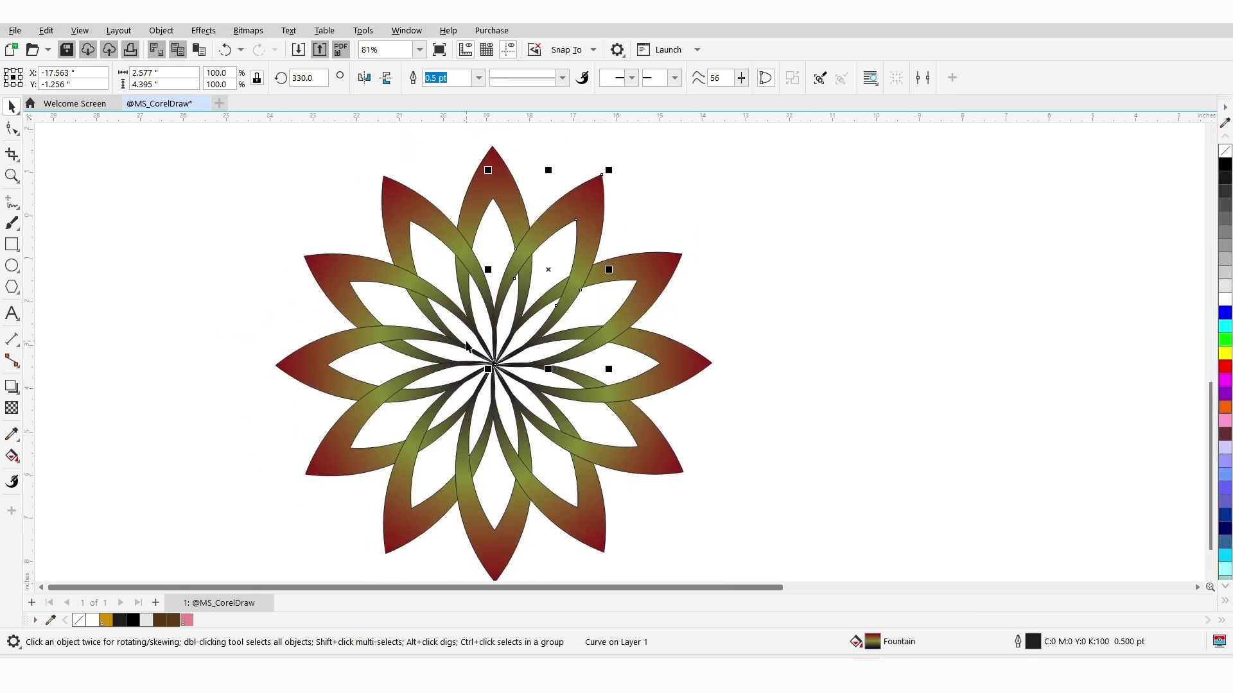
pyautogui.moveTo(201, 152); pyautogui.dragTo(736, 587)
pyautogui.moveTo(747, 541); pyautogui.dragTo(747, 541)
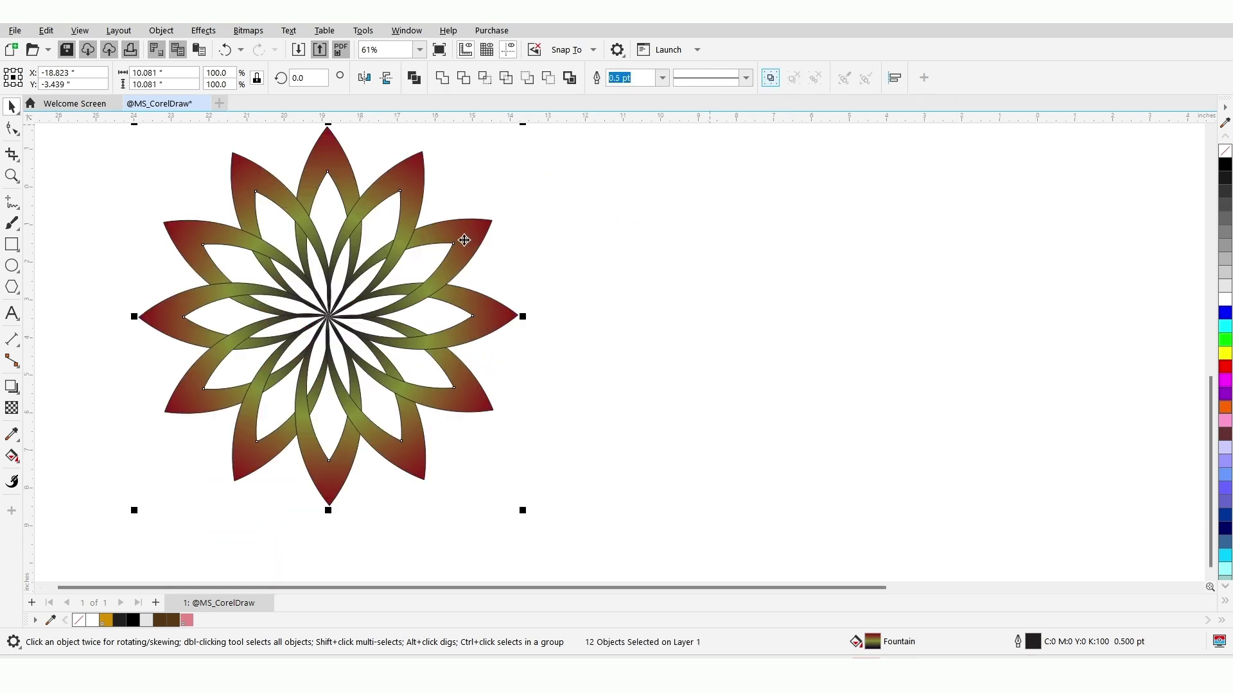
pyautogui.hotkey('ctrl', 'g')
pyautogui.moveTo(329, 323); pyautogui.dragTo(556, 334)
# - Remove the flower's outline and add three progressively smaller concentric copies, each about 59% of the previous one
pyautogui.rightClick(1226, 153)
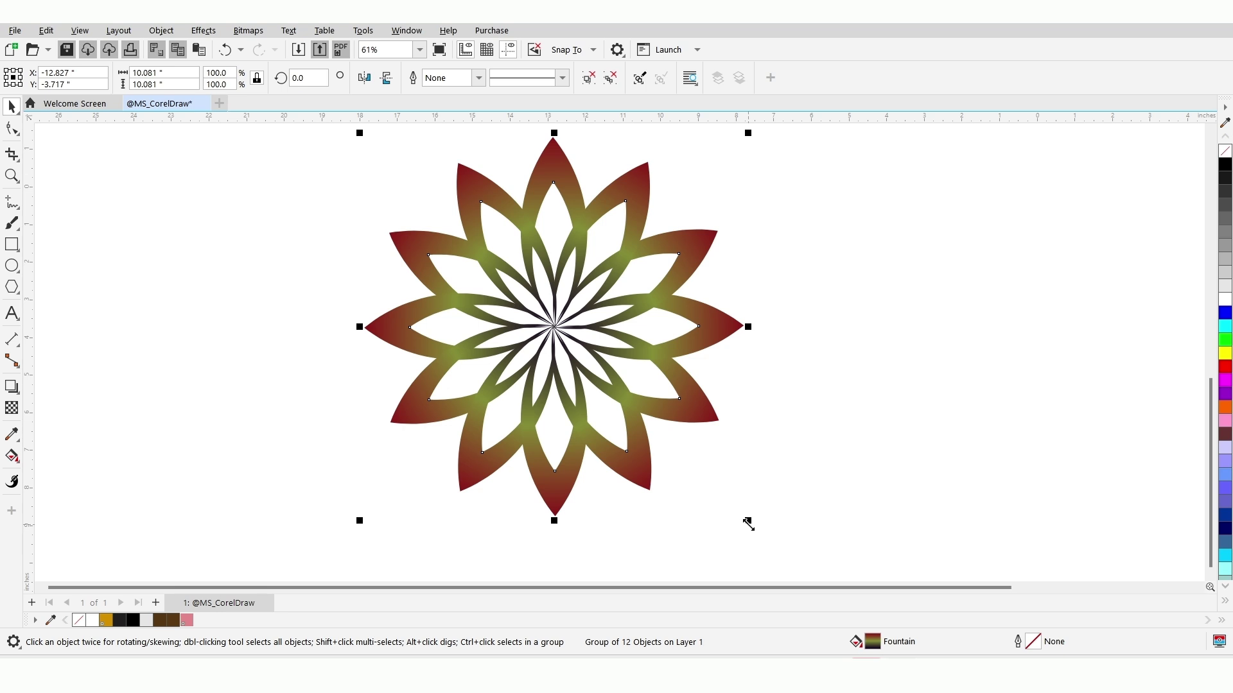
pyautogui.moveTo(748, 524); pyautogui.dragTo(696, 448)
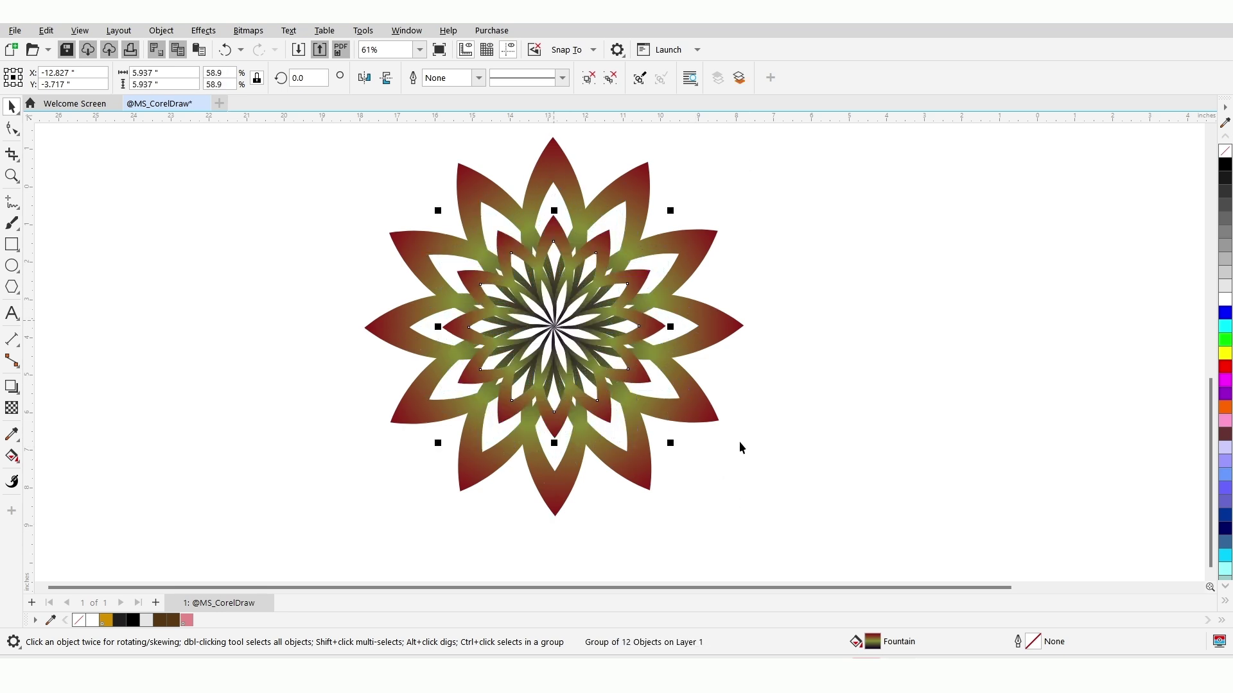
pyautogui.hotkey('ctrl', 'r')
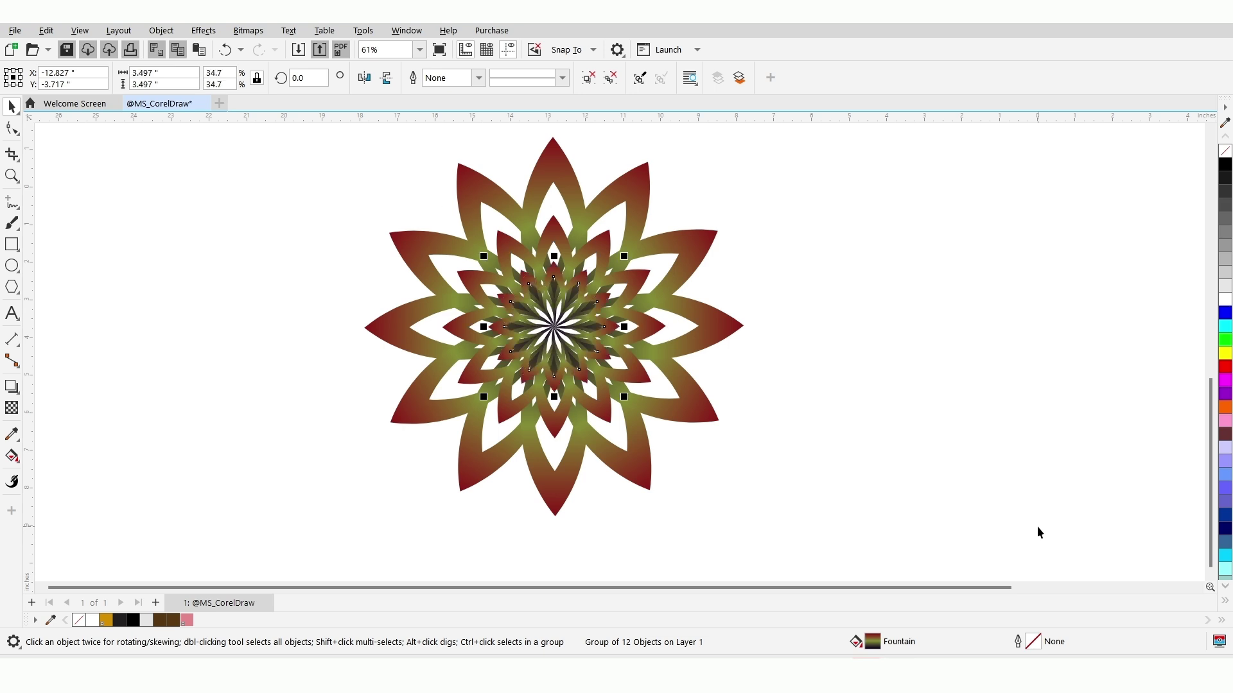
pyautogui.hotkey('ctrl', 'r')
pyautogui.click(946, 459)
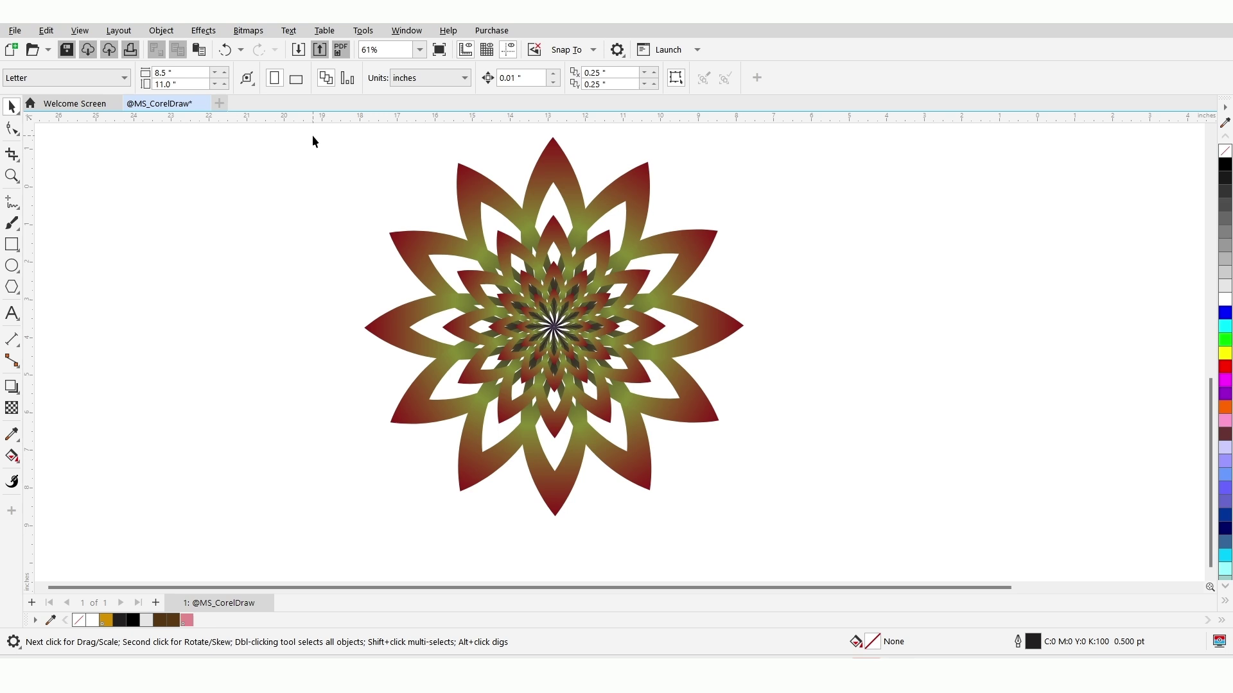
# - Group the four nested flowers into one object and shift it slightly down and to the right
pyautogui.moveTo(313, 136); pyautogui.dragTo(799, 532)
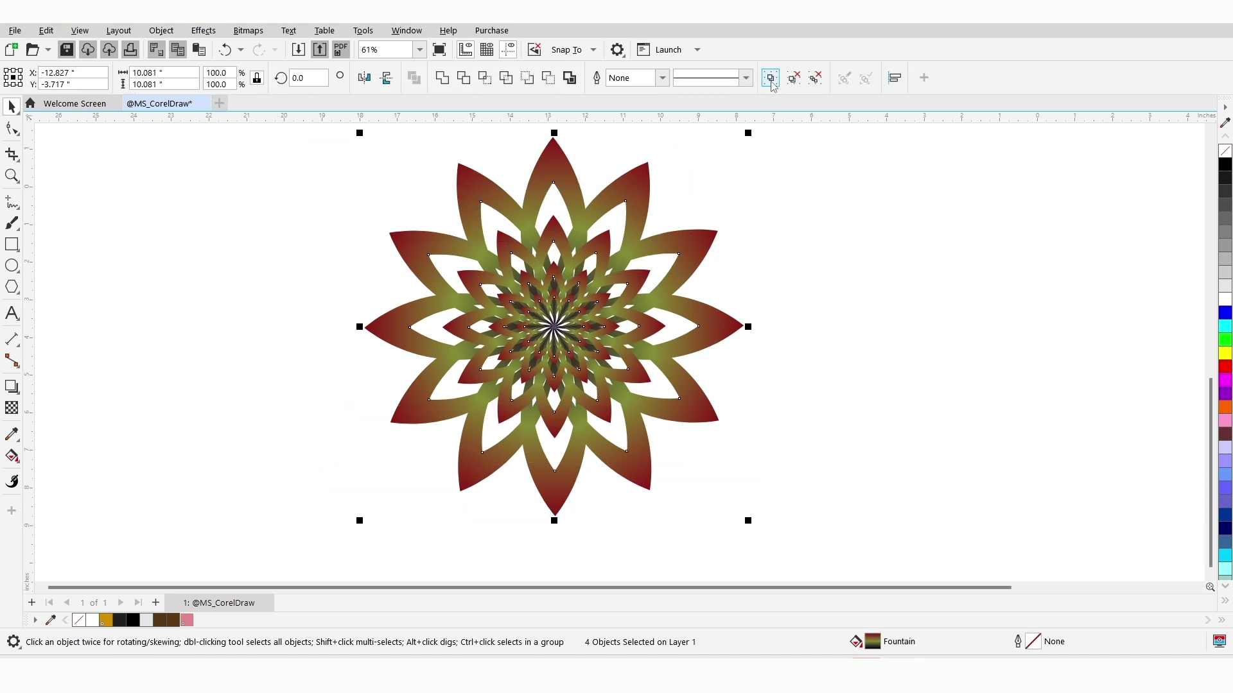
pyautogui.click(771, 78)
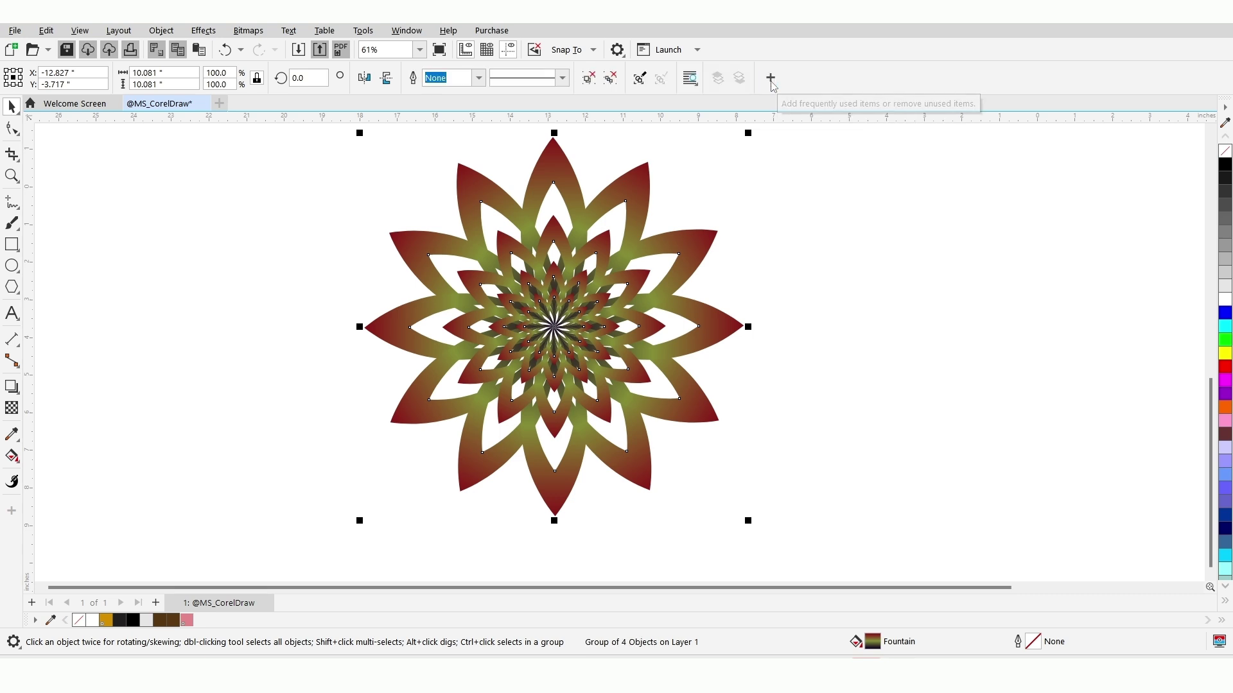
pyautogui.moveTo(666, 253); pyautogui.dragTo(671, 262)
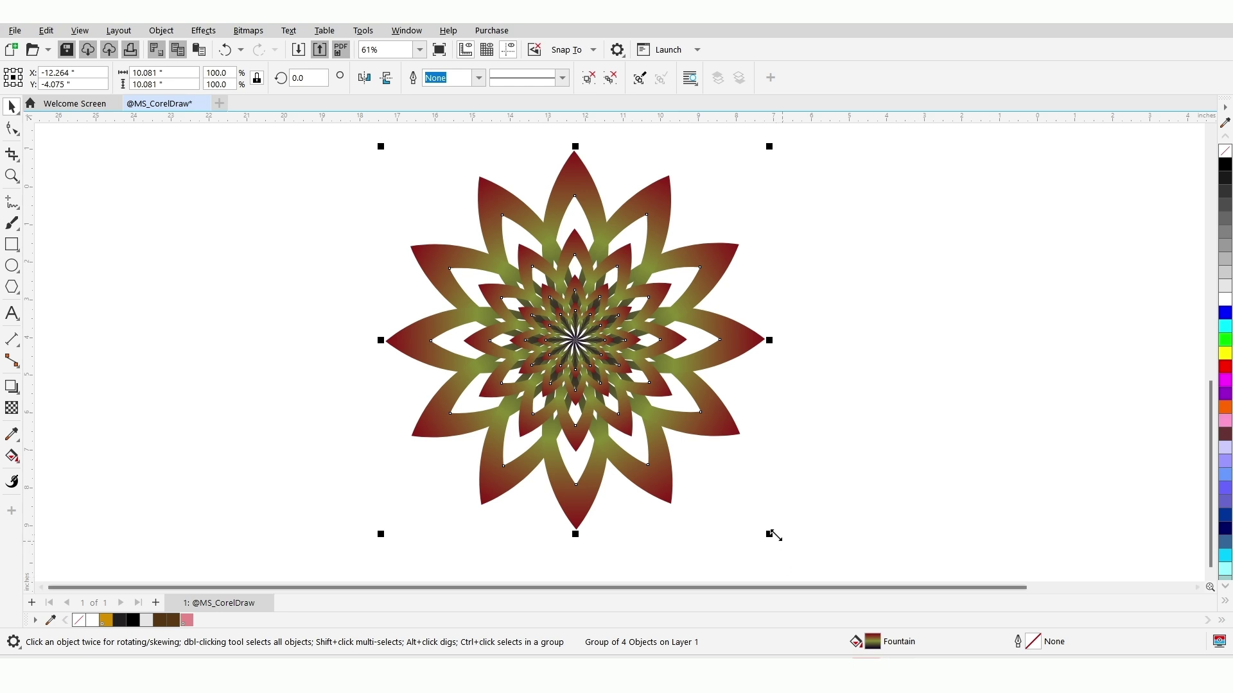
# - Shrink the grouped flower to less than half its size and move it to the upper left of the drawing area
pyautogui.moveTo(770, 533); pyautogui.dragTo(605, 372)
pyautogui.moveTo(541, 266); pyautogui.dragTo(440, 277)
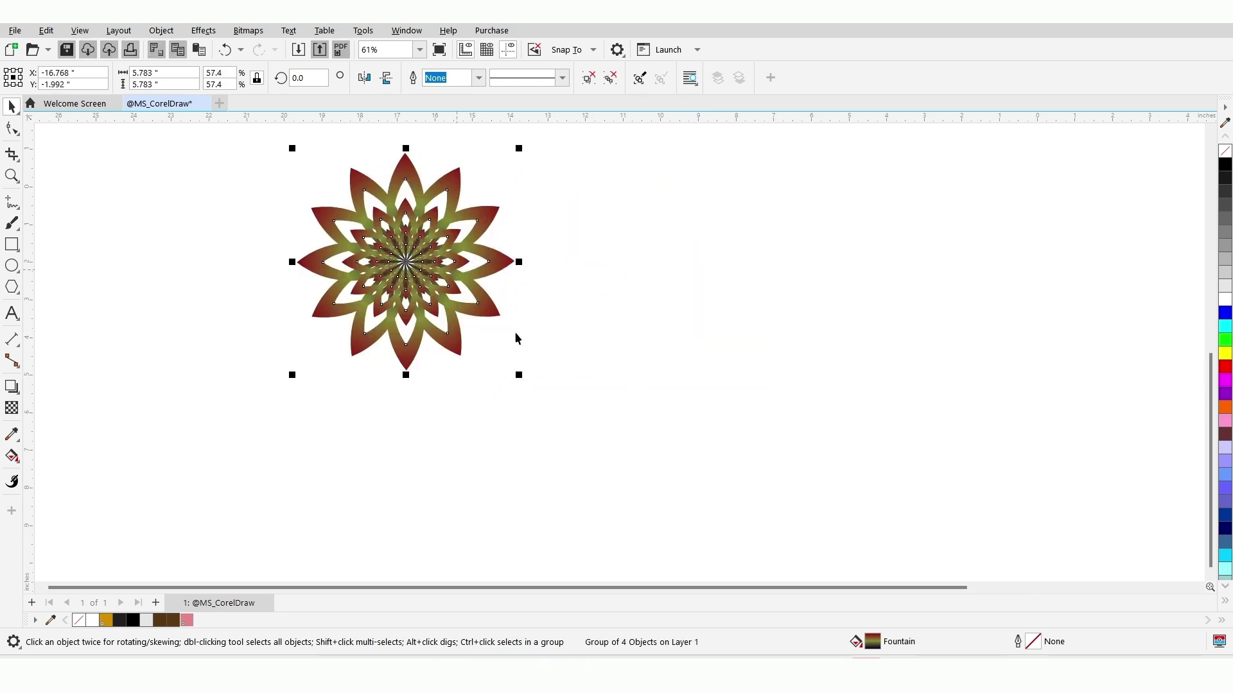
pyautogui.moveTo(522, 375); pyautogui.dragTo(469, 327)
pyautogui.click(124, 251)
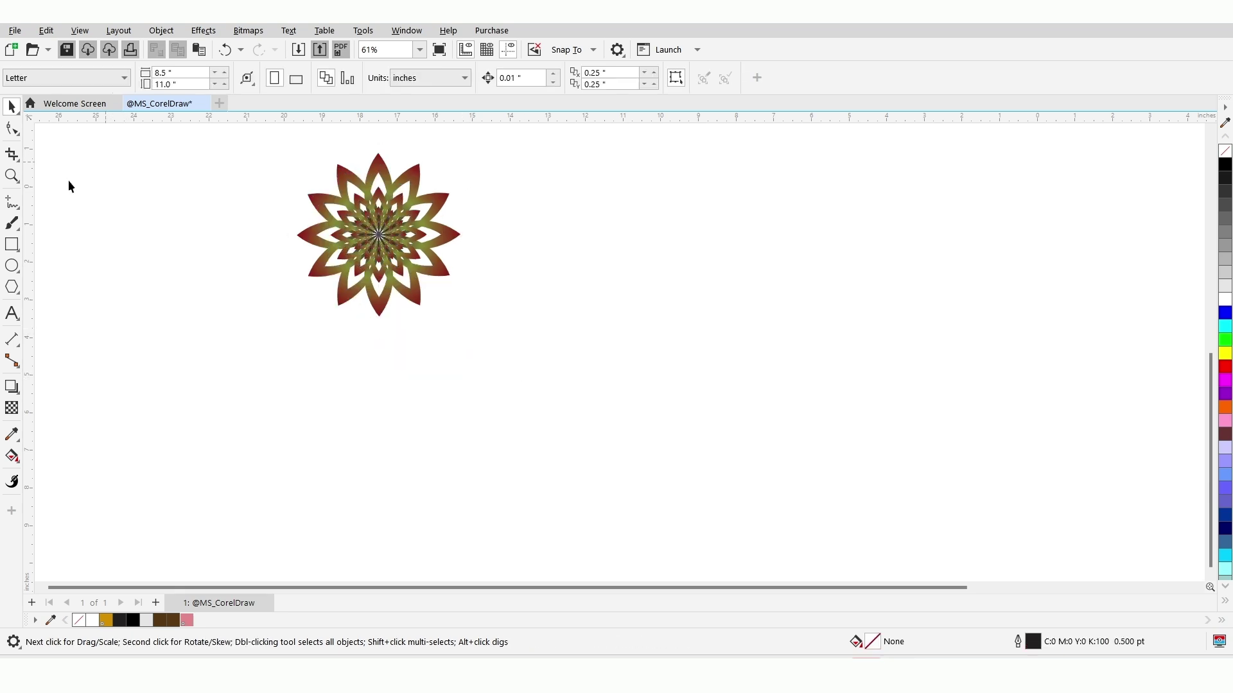
# - With the Pen tool, start a stem outline below the flower: a diagonal down to a short flat base, up to the right stem's slanted tip
pyautogui.click(20, 210)
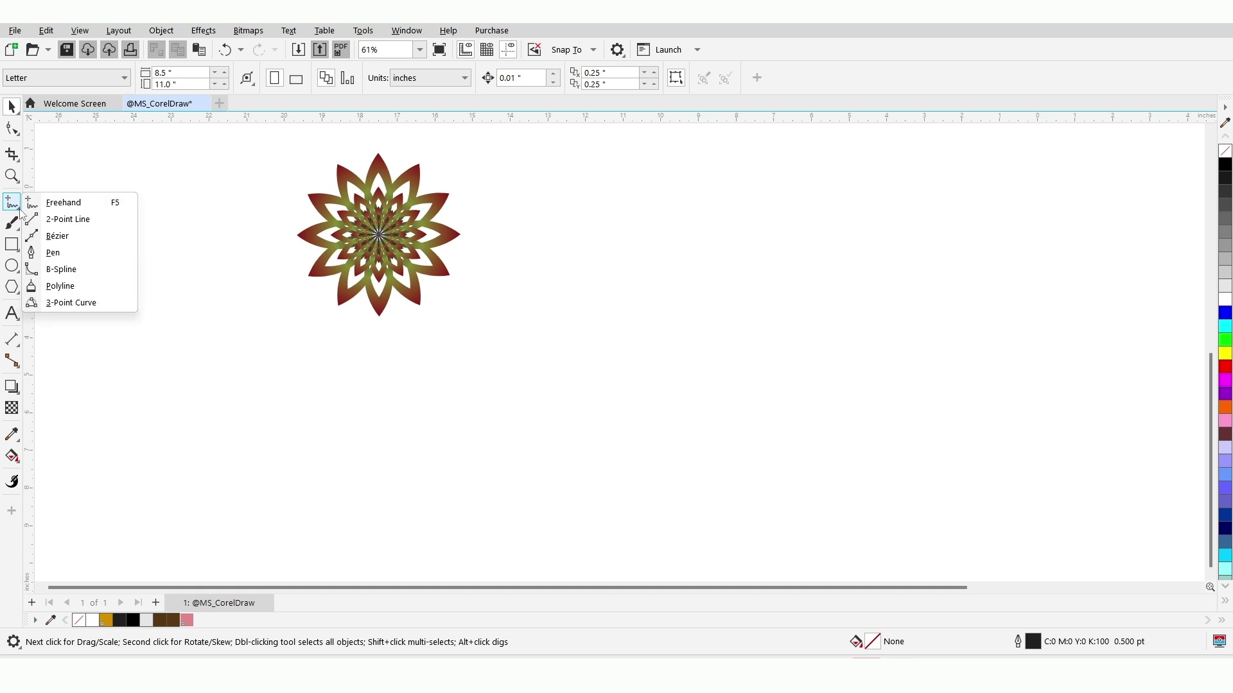
pyautogui.click(65, 253)
pyautogui.click(461, 332)
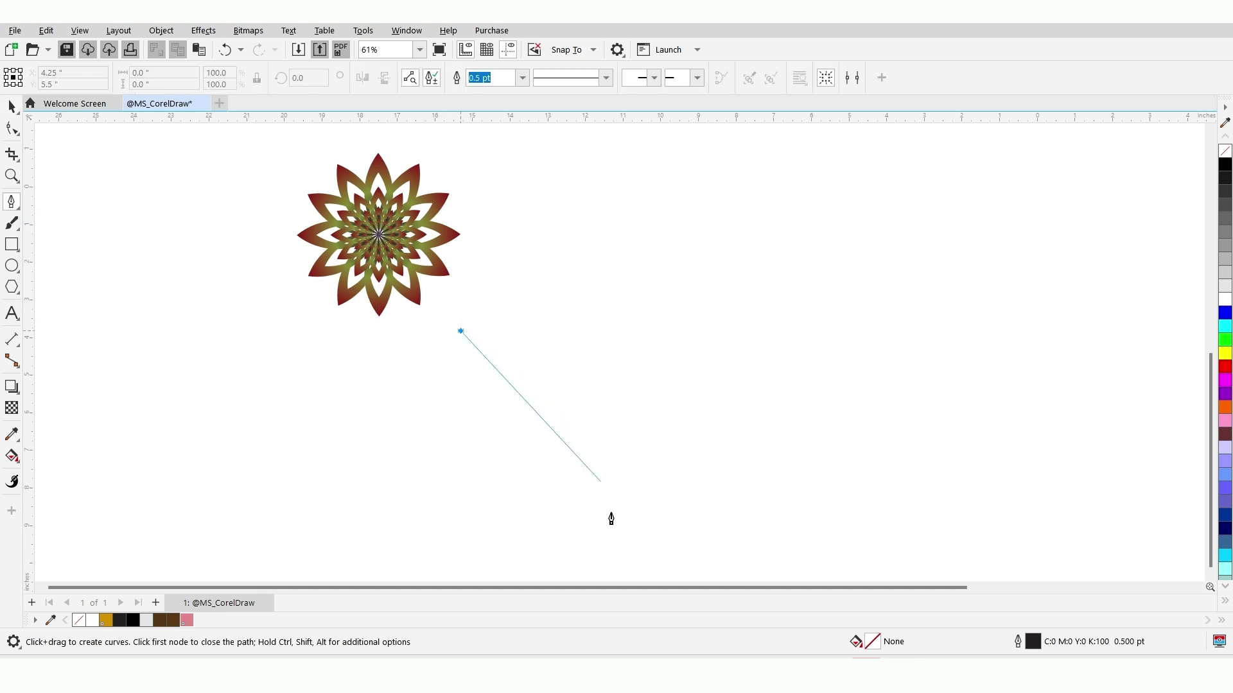
pyautogui.click(628, 557)
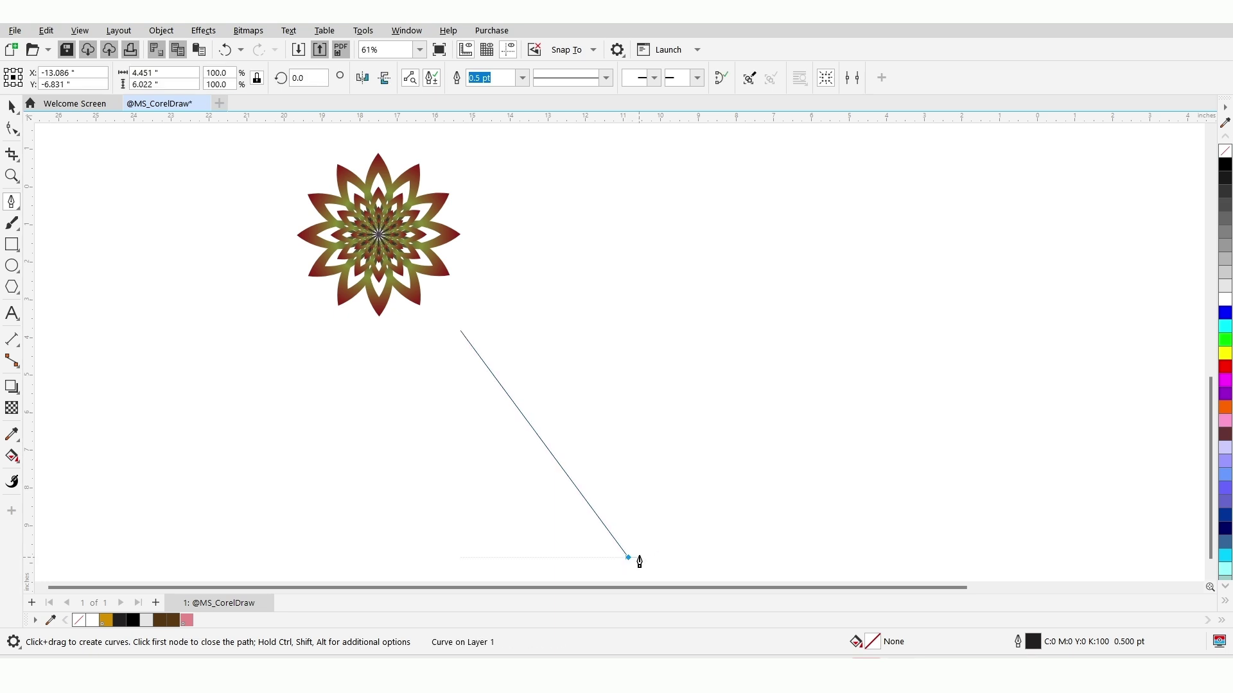
pyautogui.click(639, 557)
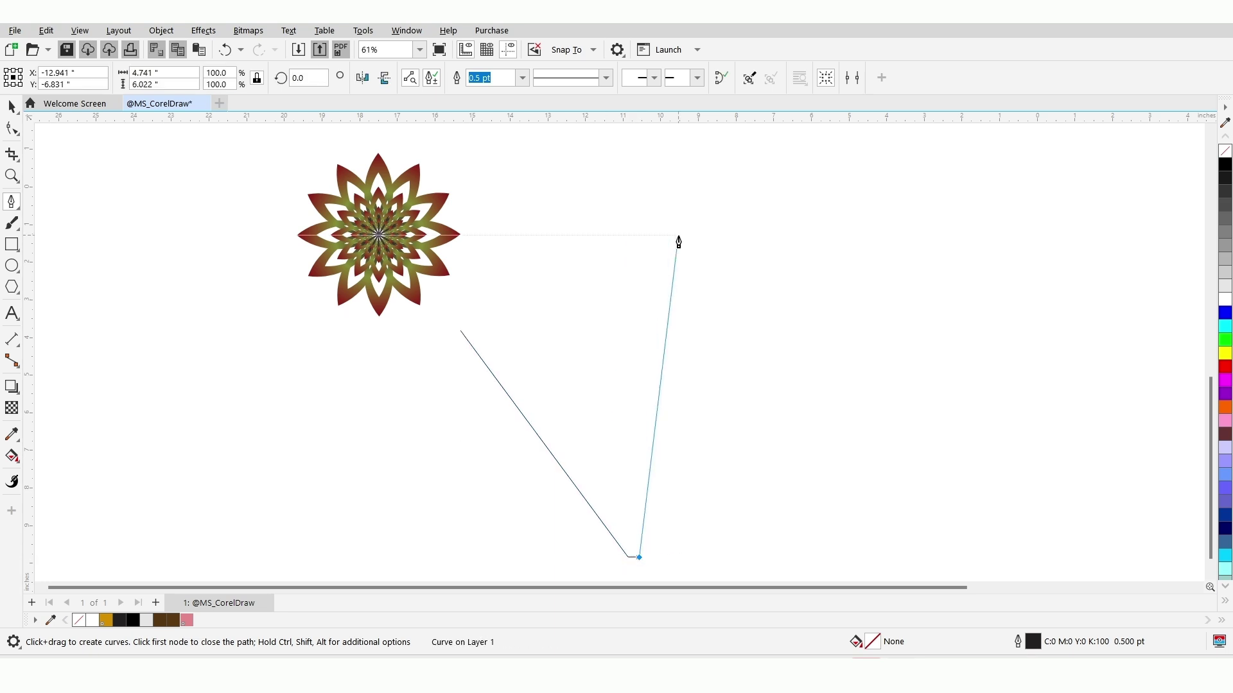
pyautogui.click(678, 235)
pyautogui.click(668, 221)
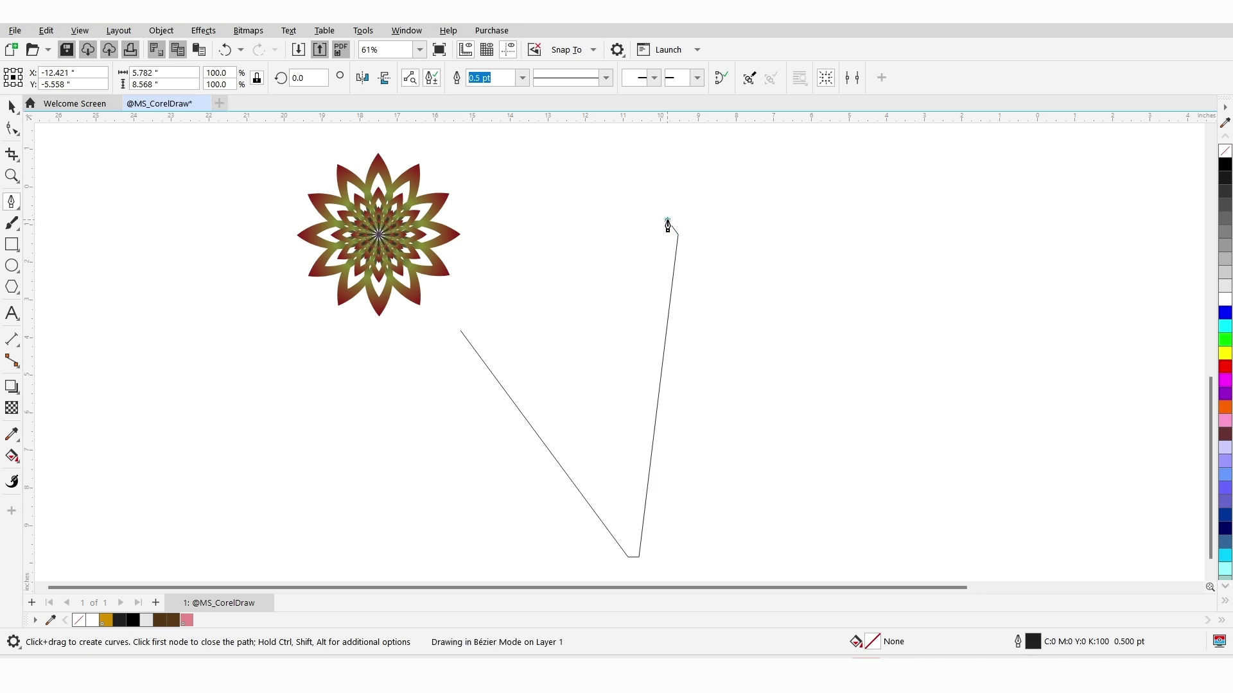
# - Continue the stem outline leftward with straight segments forming a tall spike and a shorter spike, and close the path at its start point
pyautogui.click(666, 236)
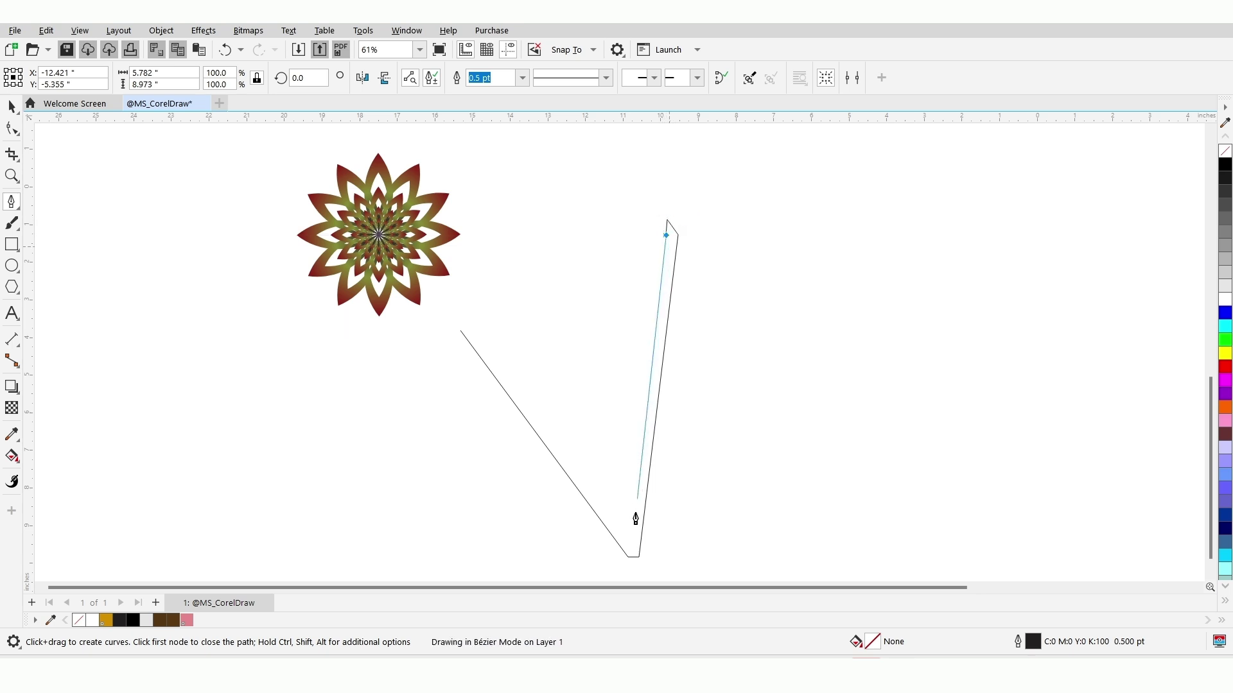
pyautogui.click(634, 521)
pyautogui.click(589, 220)
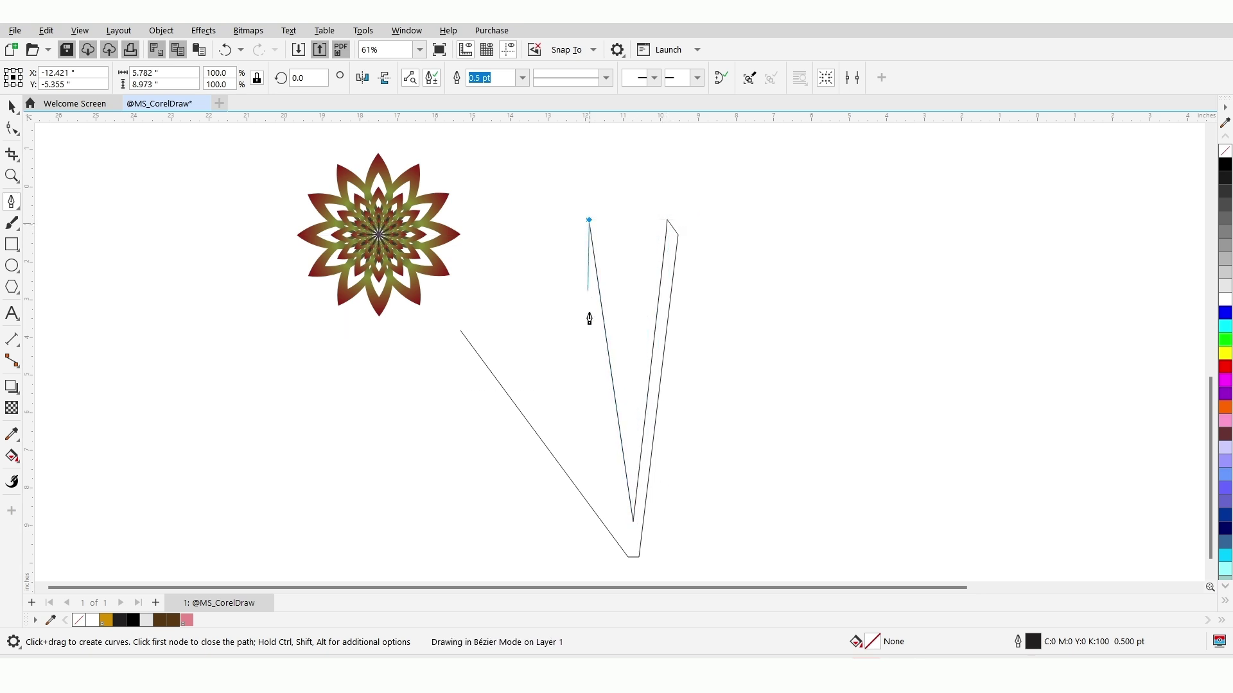
pyautogui.click(616, 502)
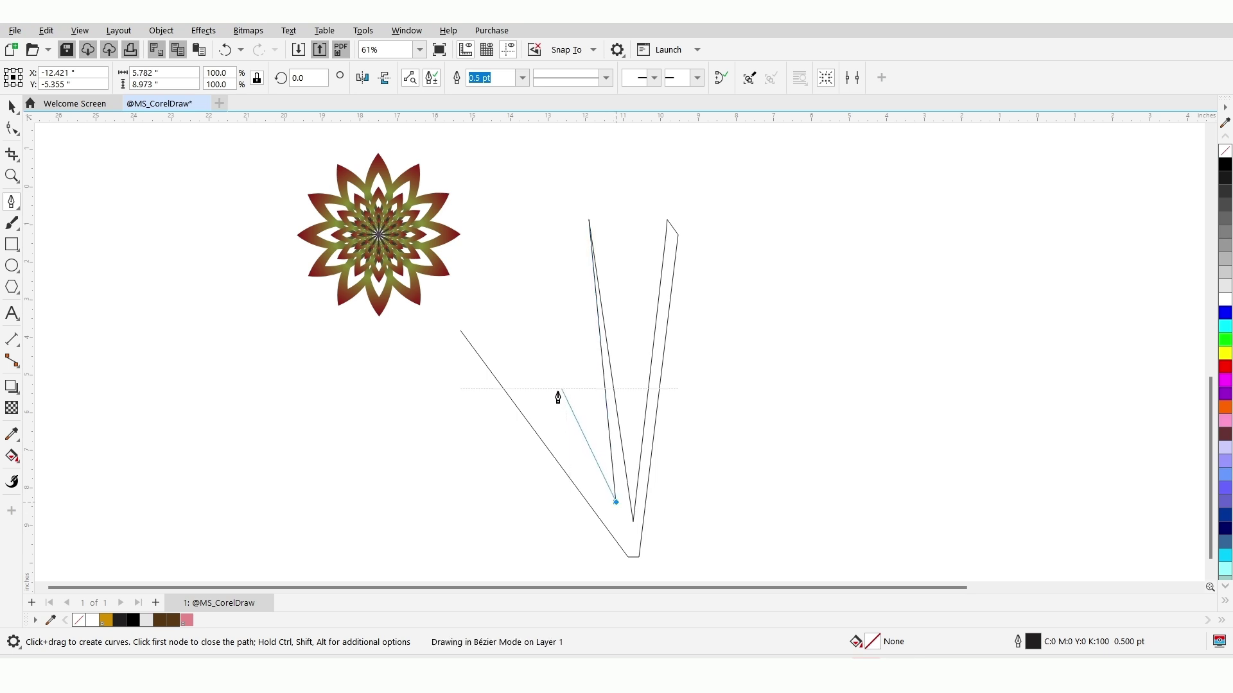
pyautogui.click(570, 373)
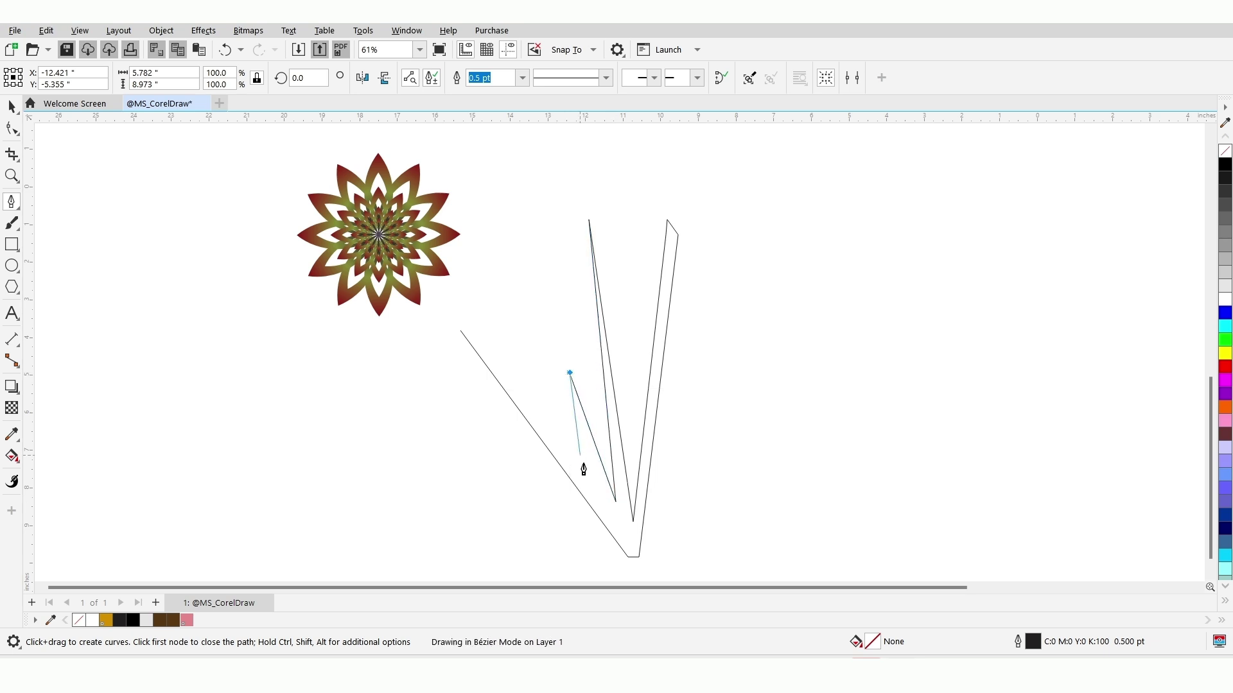
pyautogui.click(594, 482)
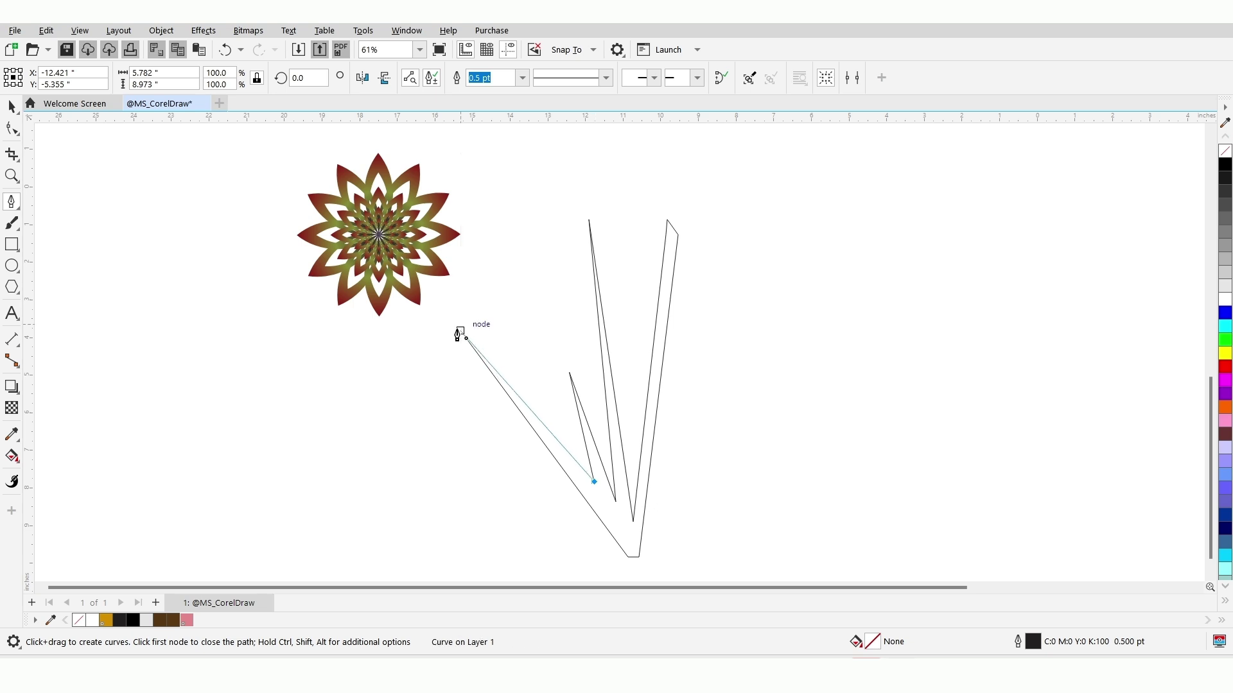
pyautogui.click(460, 333)
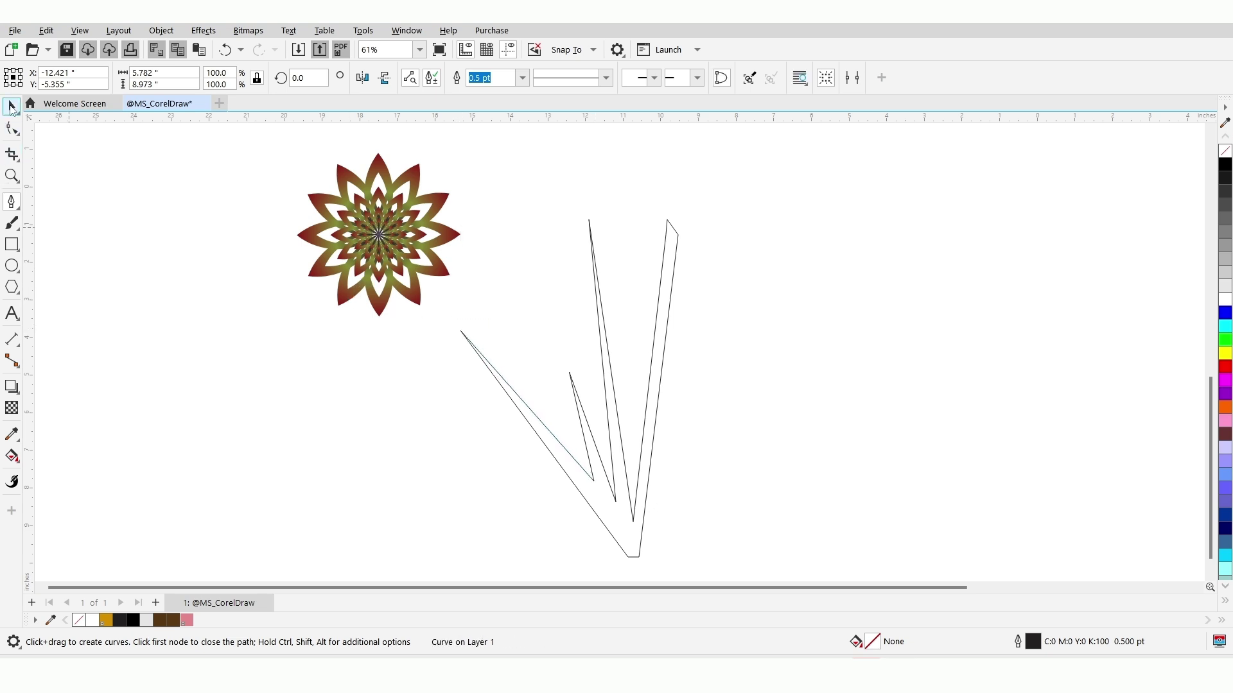
pyautogui.click(11, 104)
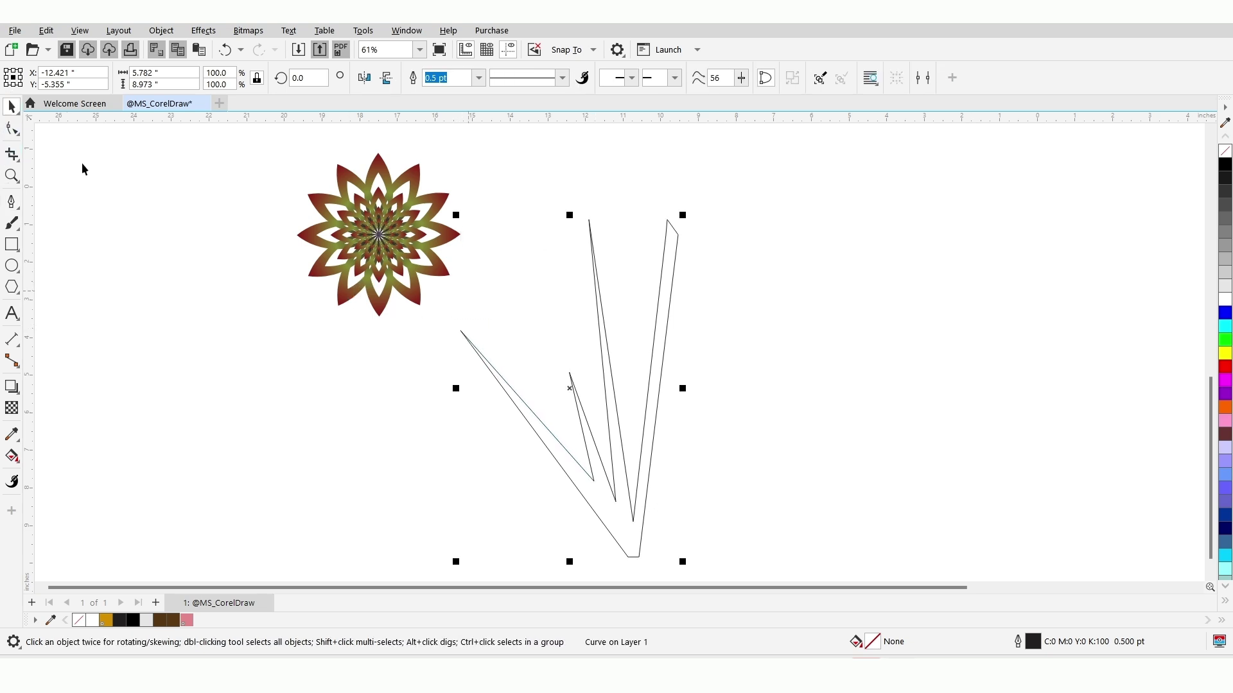
# - Convert the upper edge of the leftmost stem to a curve and bend it slightly upward
pyautogui.click(11, 130)
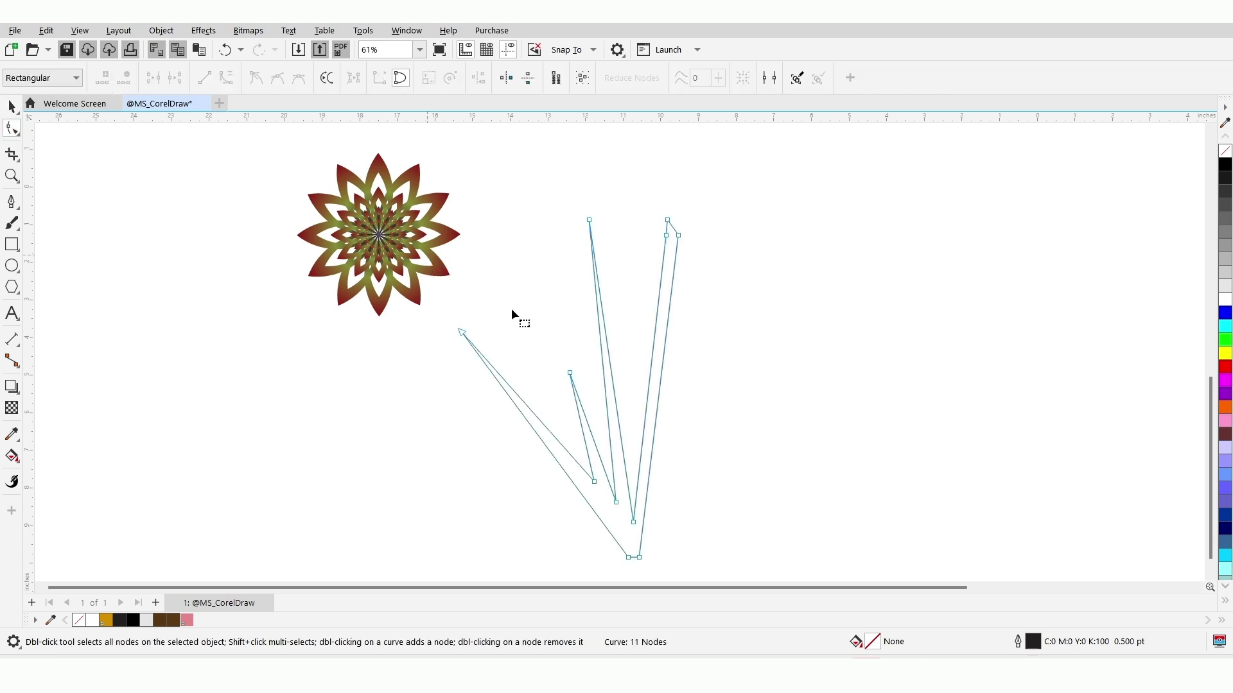
pyautogui.click(548, 450)
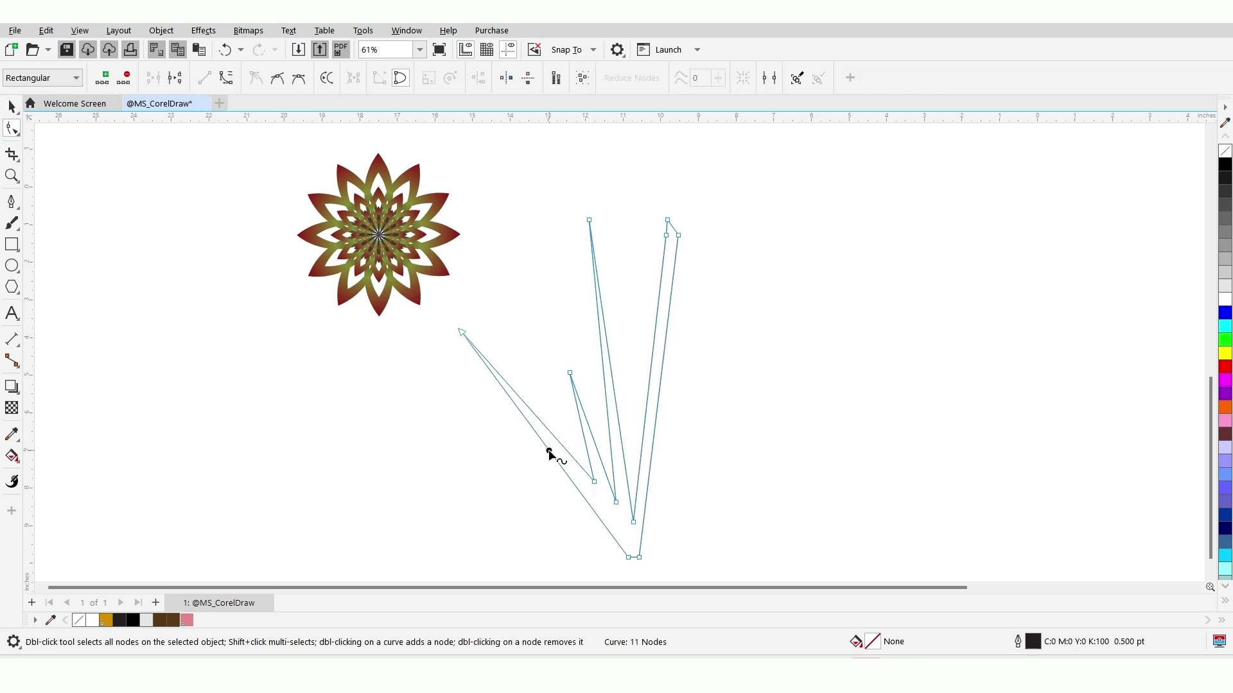
pyautogui.click(460, 332)
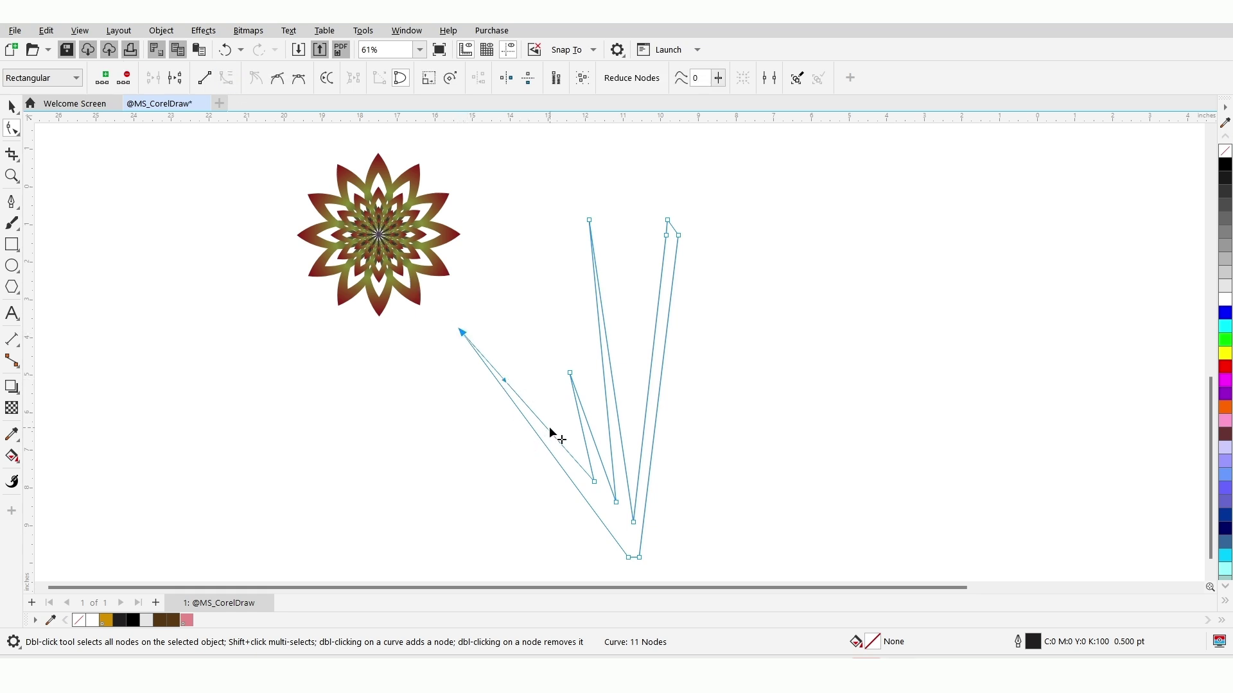
pyautogui.moveTo(551, 431); pyautogui.dragTo(556, 425)
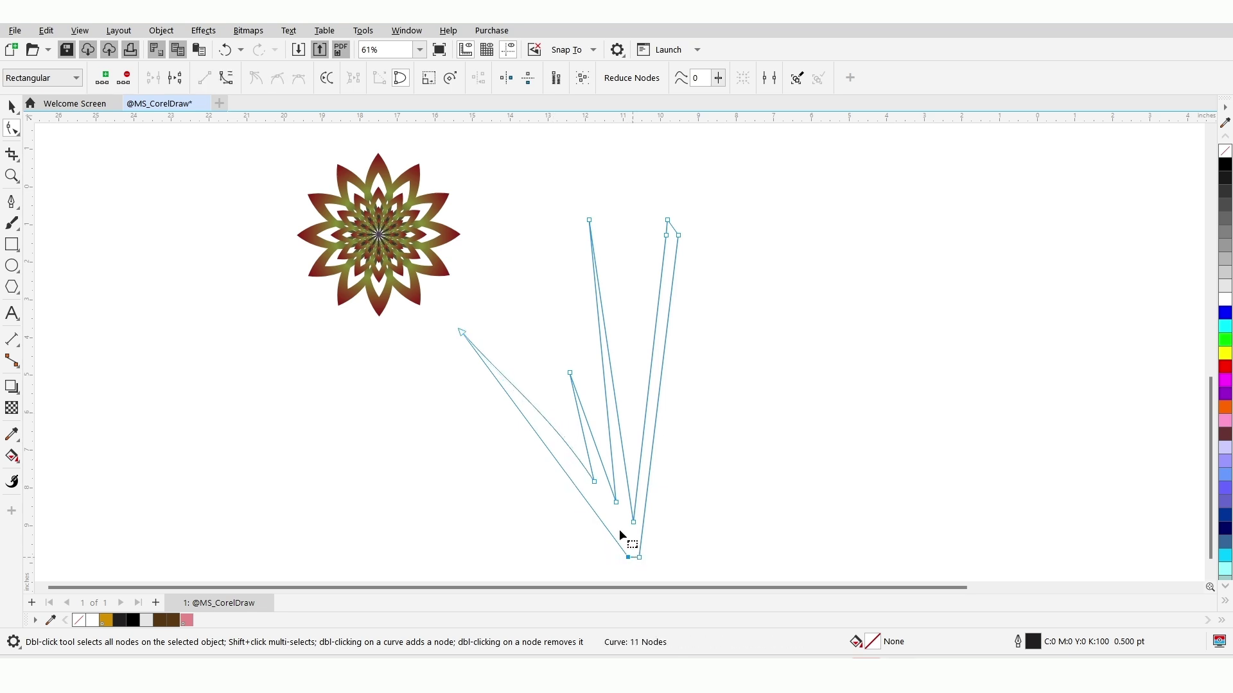
# - Convert the lower edge of the leftmost stem to a curve and bend it upward to follow the upper edge
pyautogui.rightClick(627, 559)
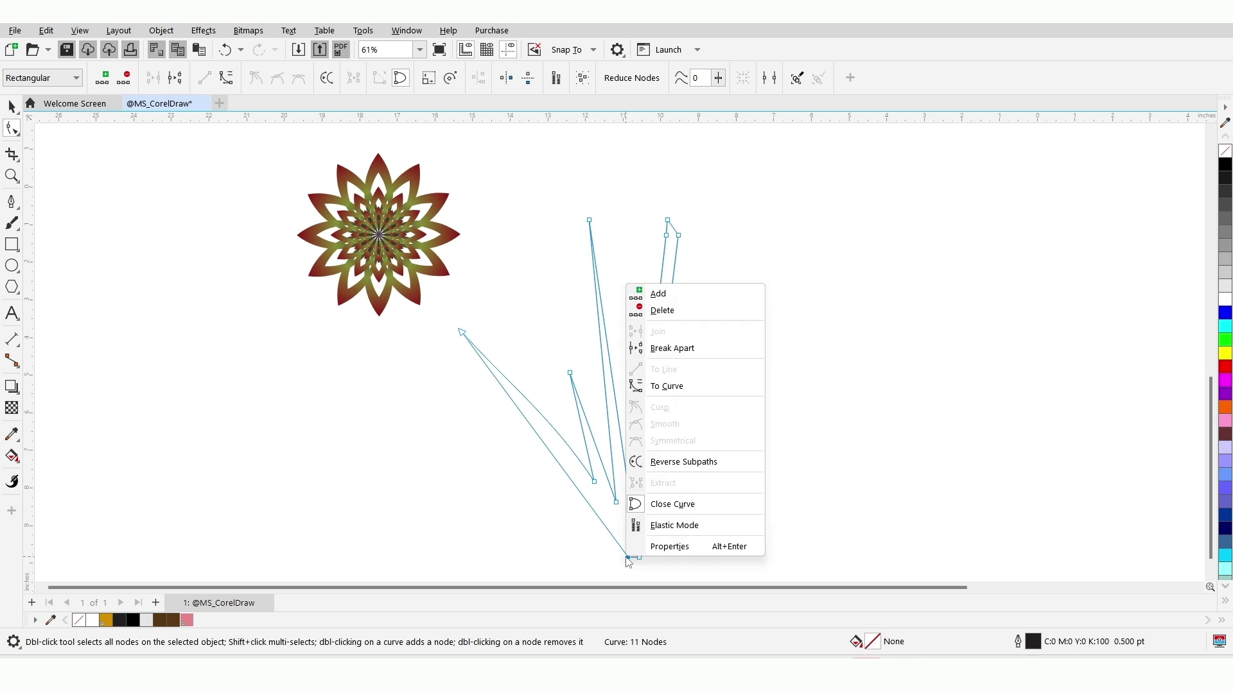
pyautogui.click(664, 390)
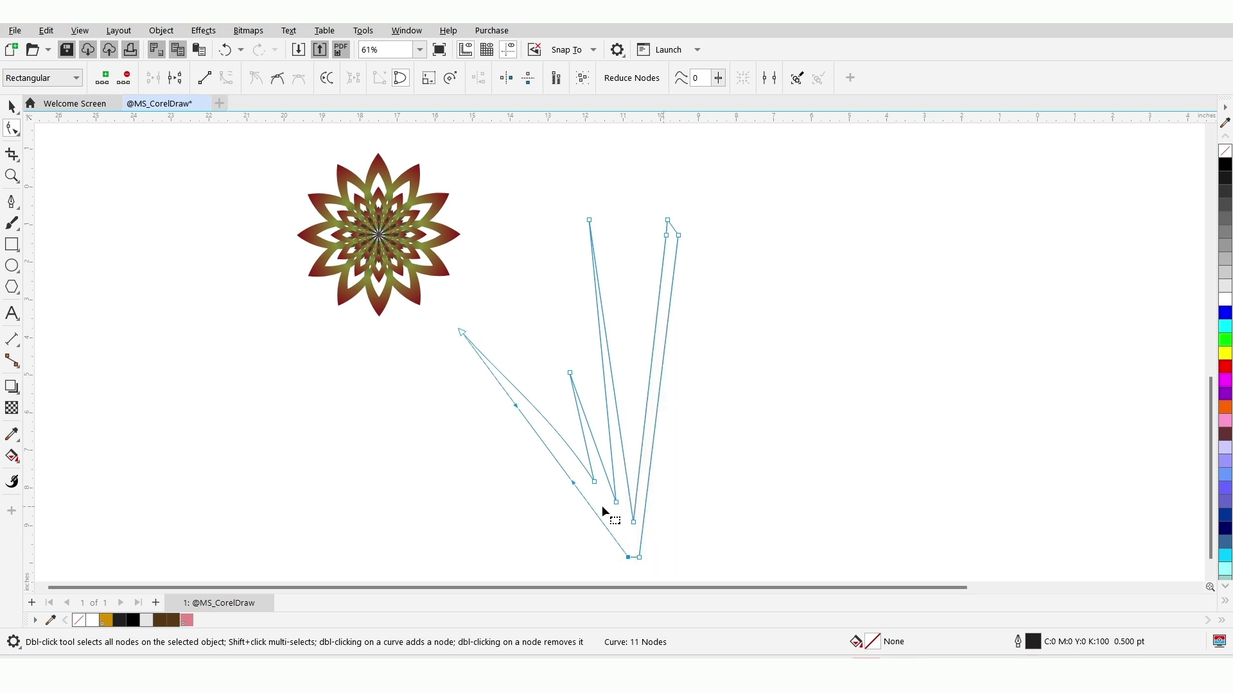
pyautogui.moveTo(574, 483); pyautogui.dragTo(591, 464)
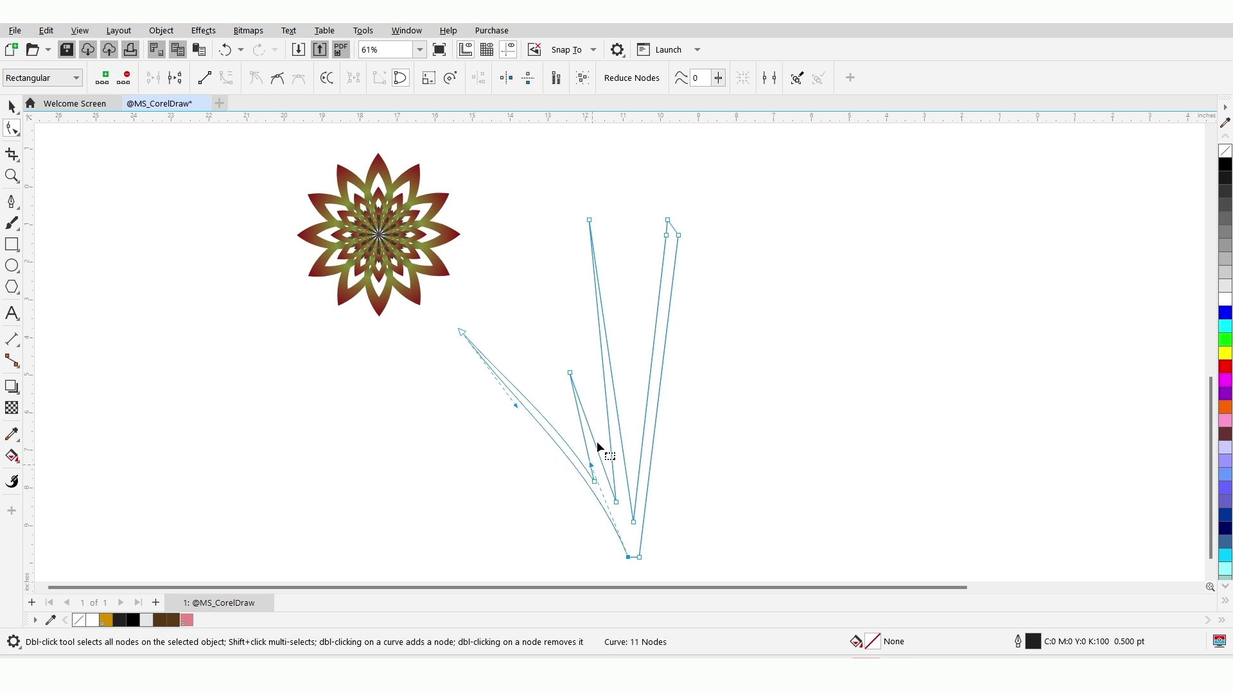
# - Convert the left edge of the tall spike to a curve and bend its lower part slightly to the right
pyautogui.click(570, 375)
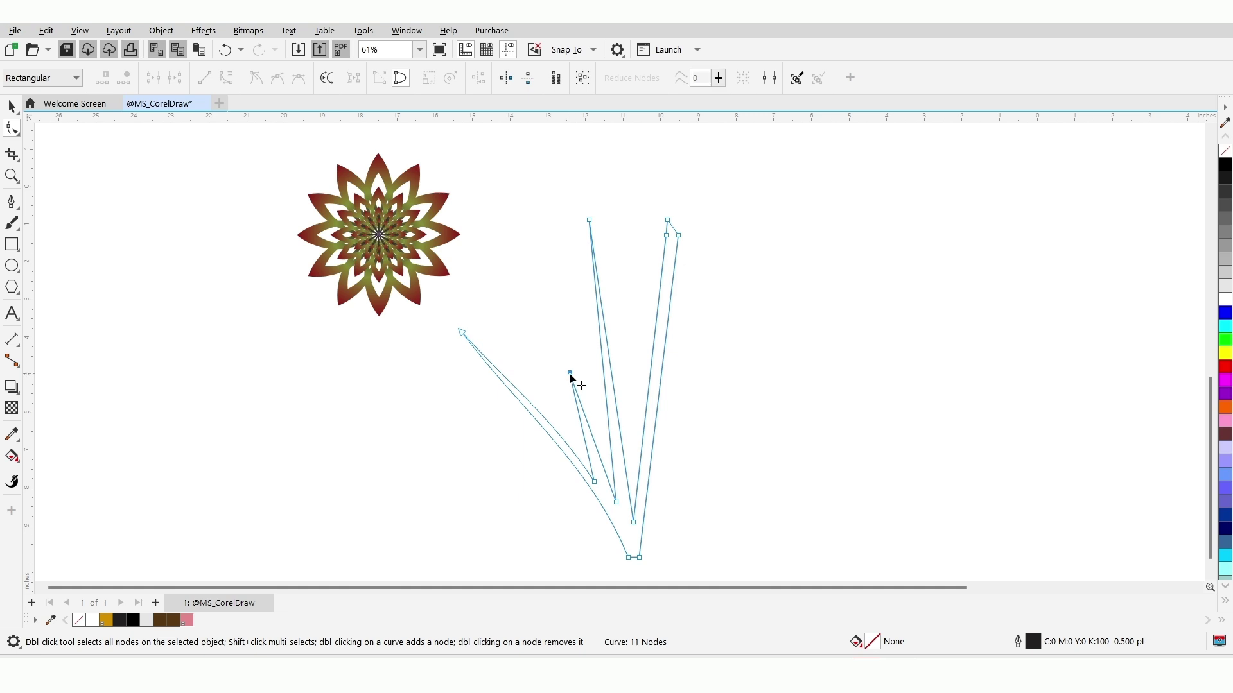
pyautogui.click(616, 501)
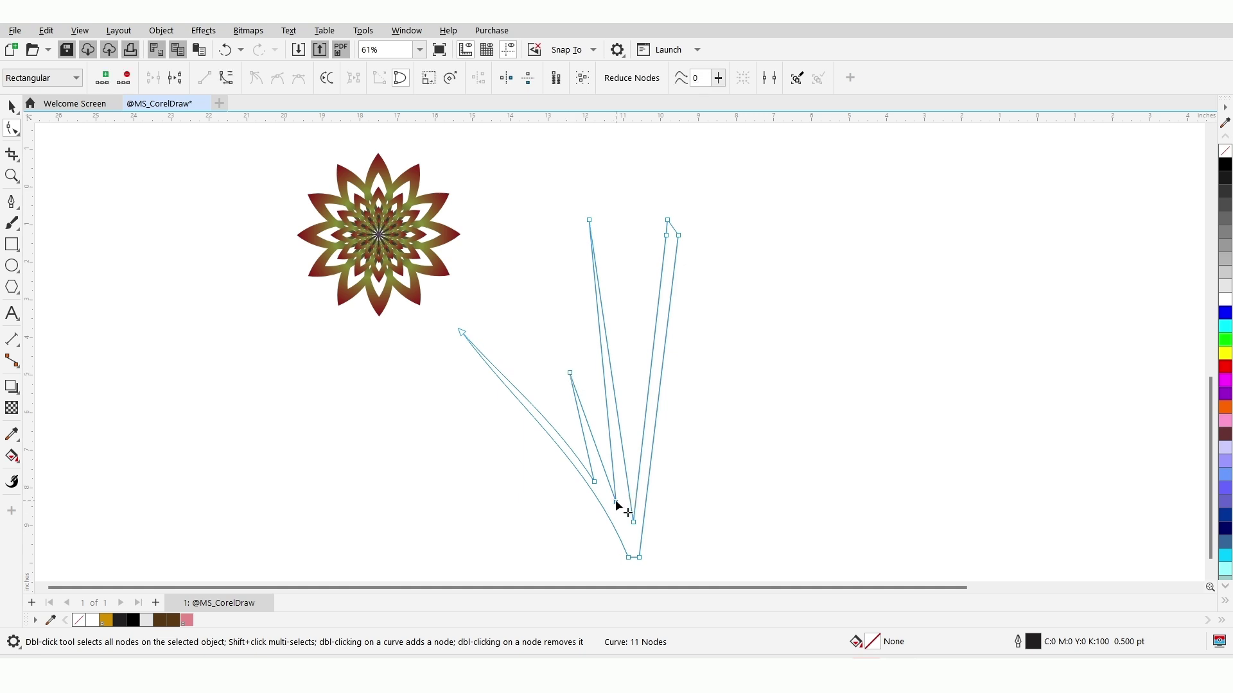
pyautogui.click(228, 81)
pyautogui.moveTo(605, 409); pyautogui.dragTo(616, 408)
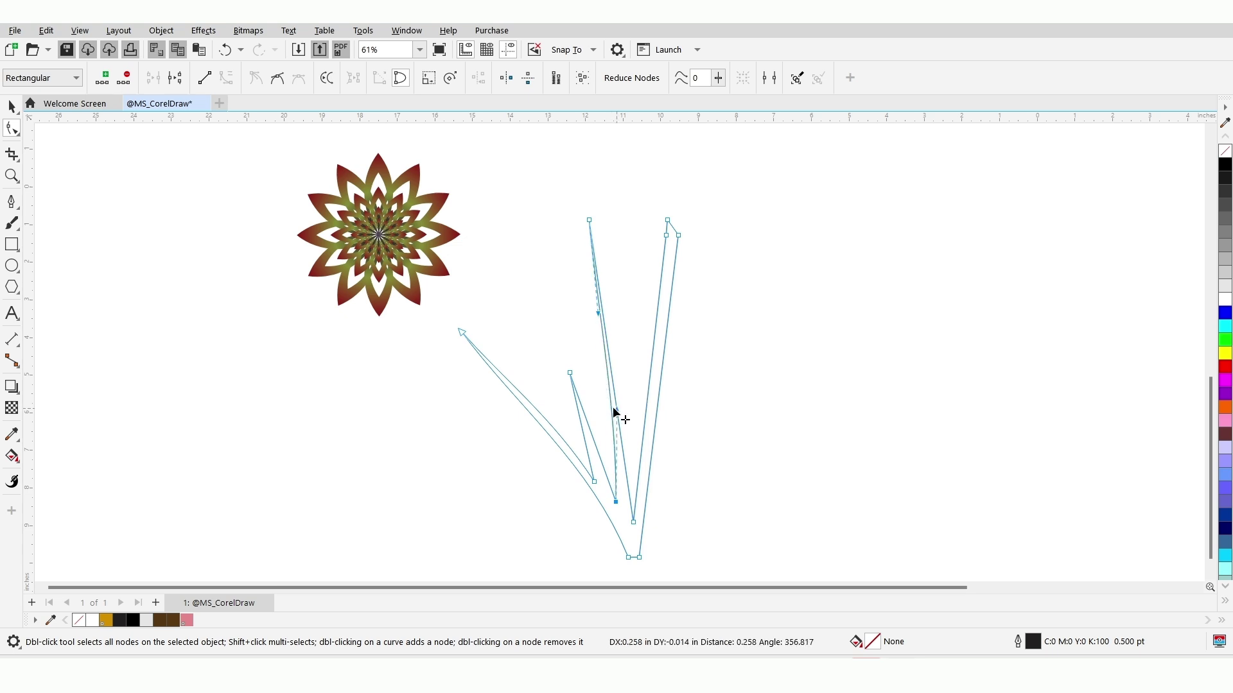
# - Delete the extra node just below the right stem's tip and bend the stem's left edge into an inward-bowing curve
pyautogui.hotkey('ctrl', 'z')
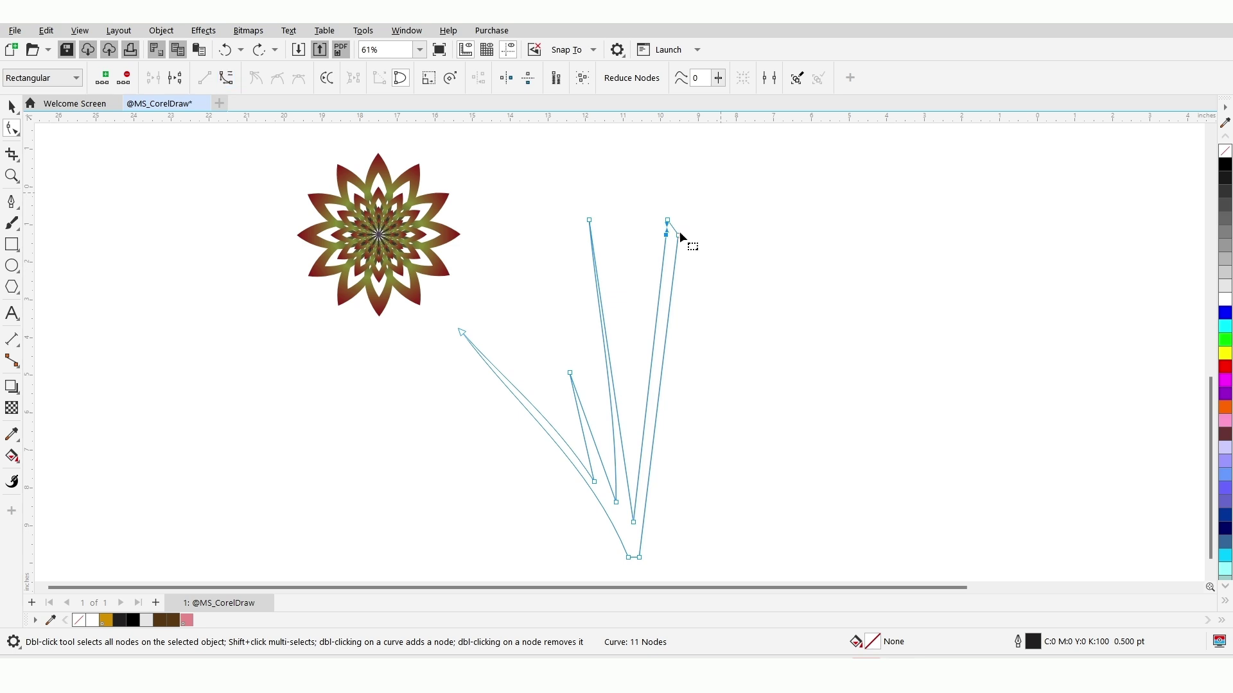
pyautogui.click(674, 231)
pyautogui.press('Delete')
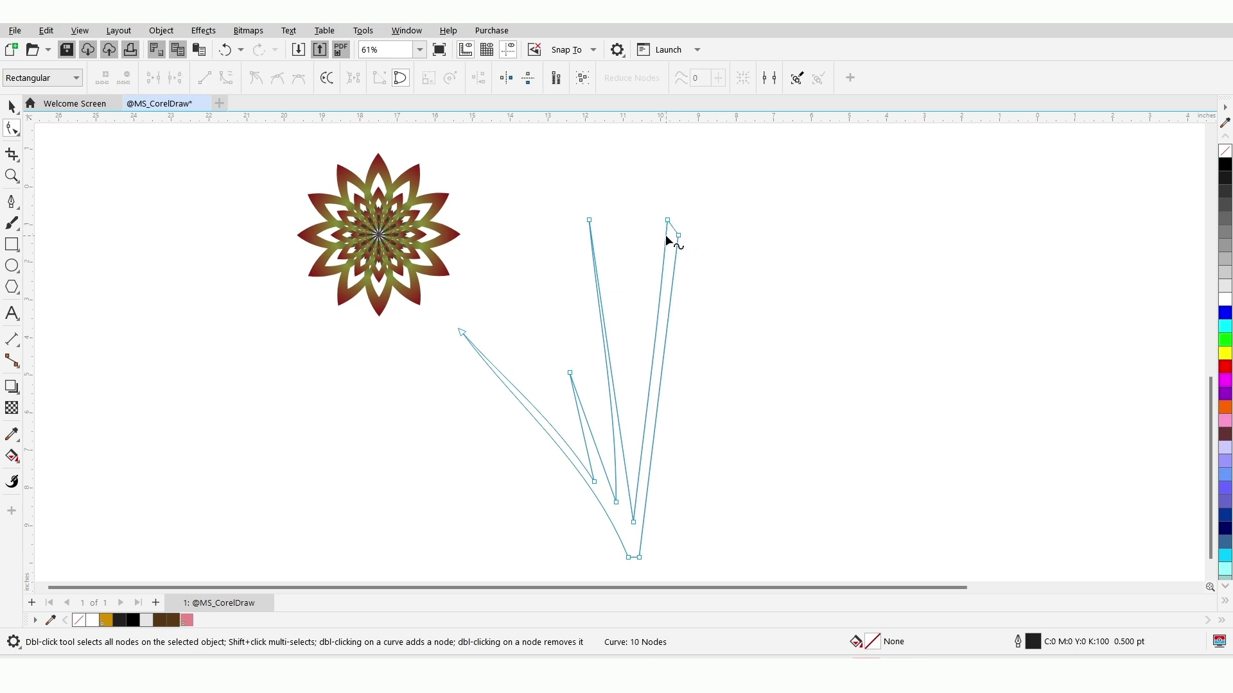
pyautogui.click(634, 521)
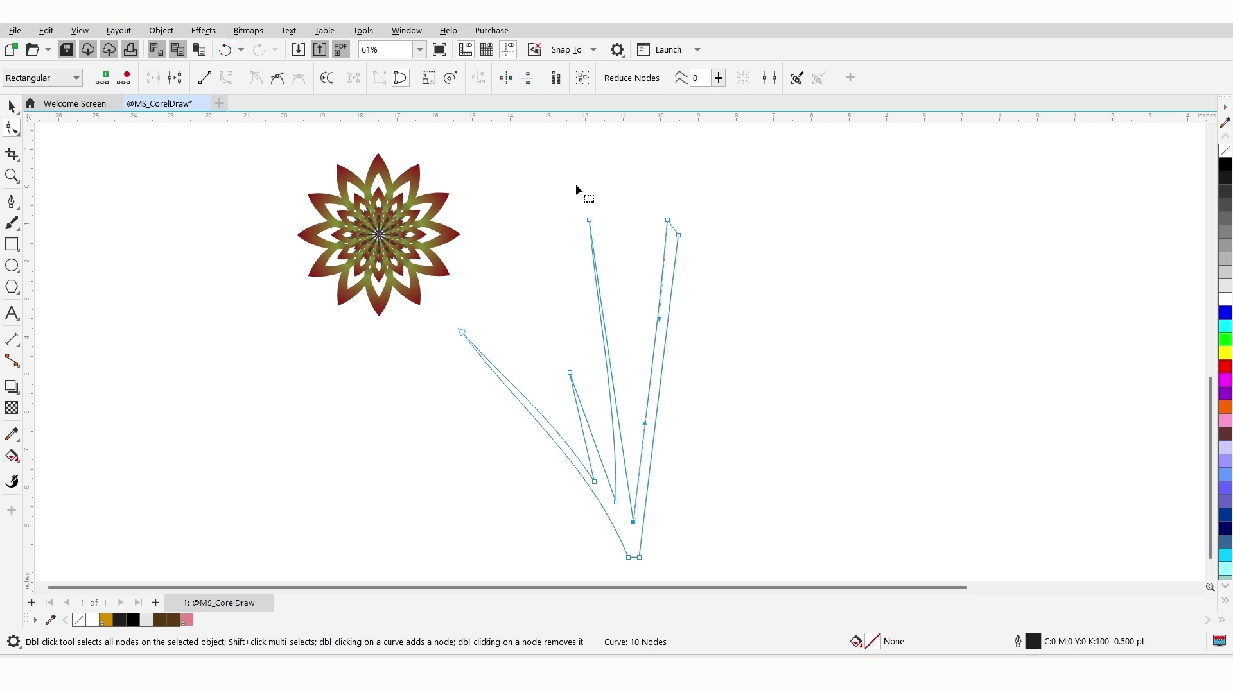
pyautogui.moveTo(662, 318); pyautogui.dragTo(620, 316)
pyautogui.moveTo(646, 423); pyautogui.dragTo(642, 421)
# - Convert the right stem's outer edge to a curve, bend it parallel to the inner edge, and fine-tune the inner curve
pyautogui.click(678, 236)
pyautogui.rightClick(678, 237)
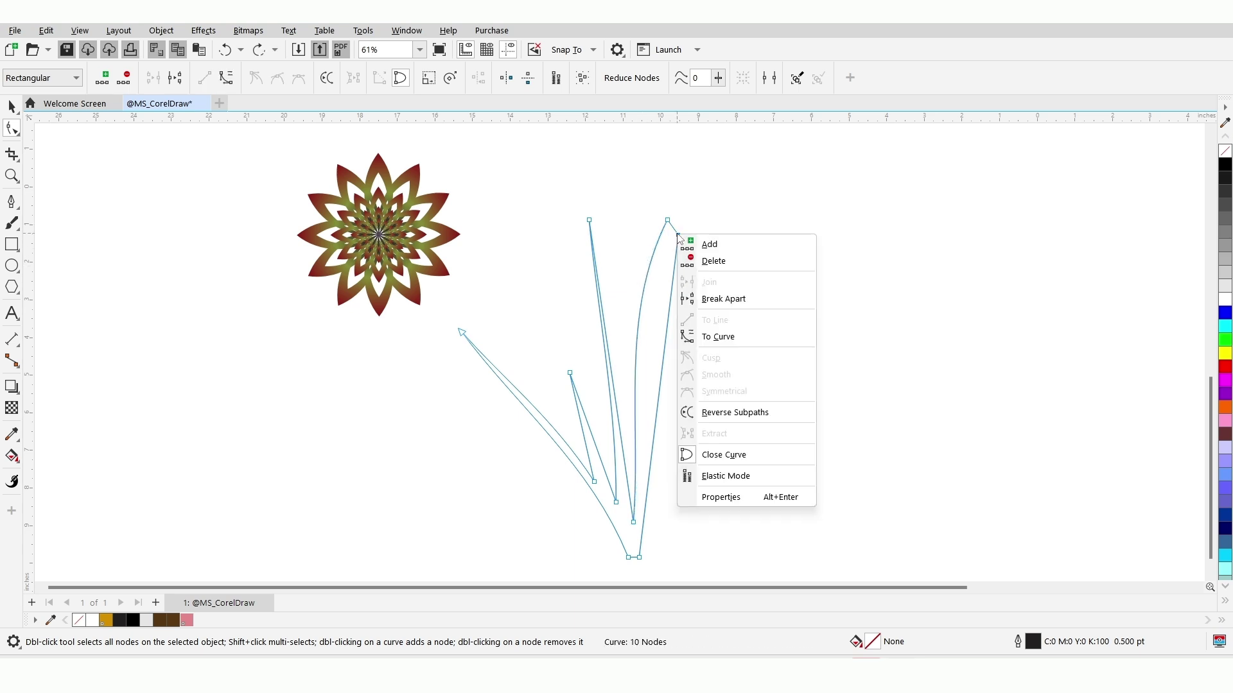
pyautogui.click(719, 336)
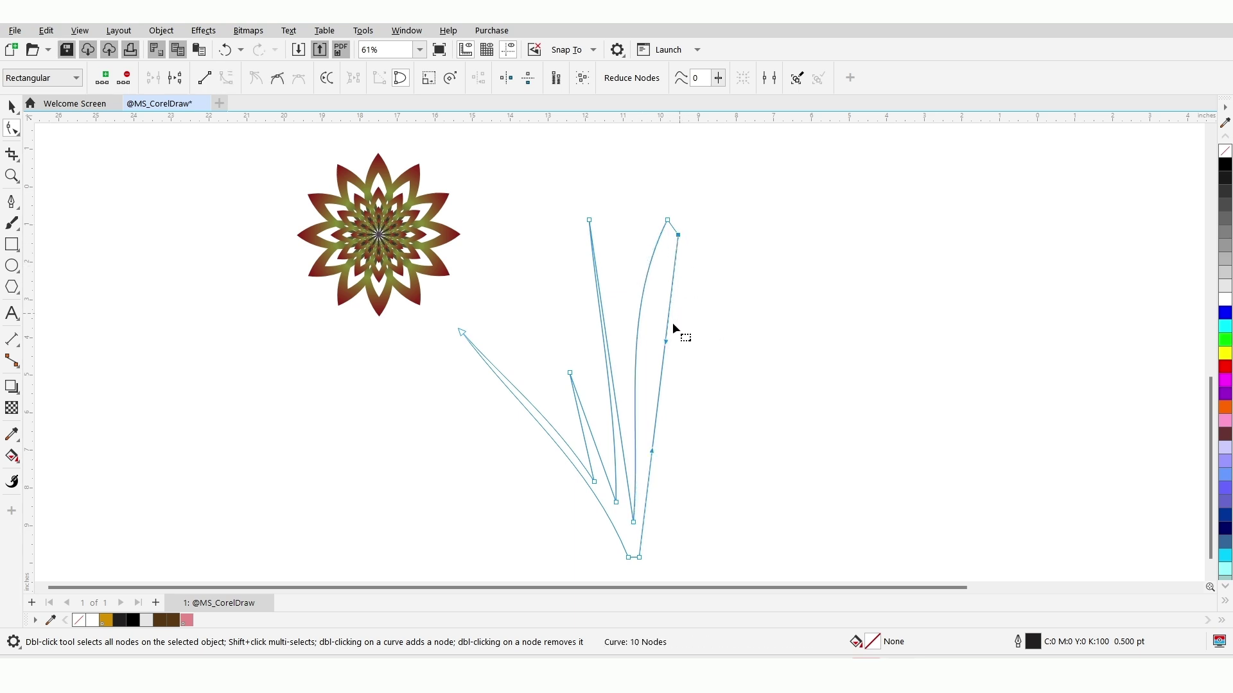
pyautogui.moveTo(665, 345); pyautogui.dragTo(630, 341)
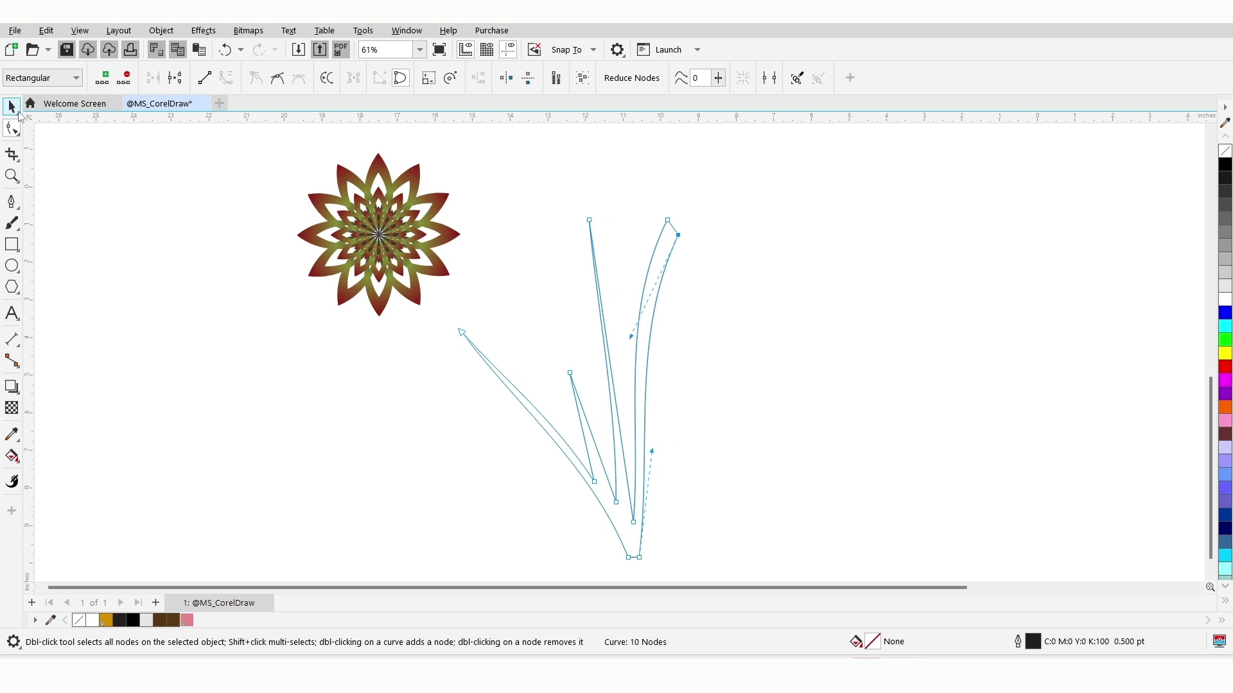
pyautogui.hotkey('ctrl', 'z')
pyautogui.moveTo(616, 314)
pyautogui.mouseDown()
pyautogui.moveTo(655, 311)
pyautogui.moveTo(625, 201)
pyautogui.moveTo(613, 310)
pyautogui.mouseUp()
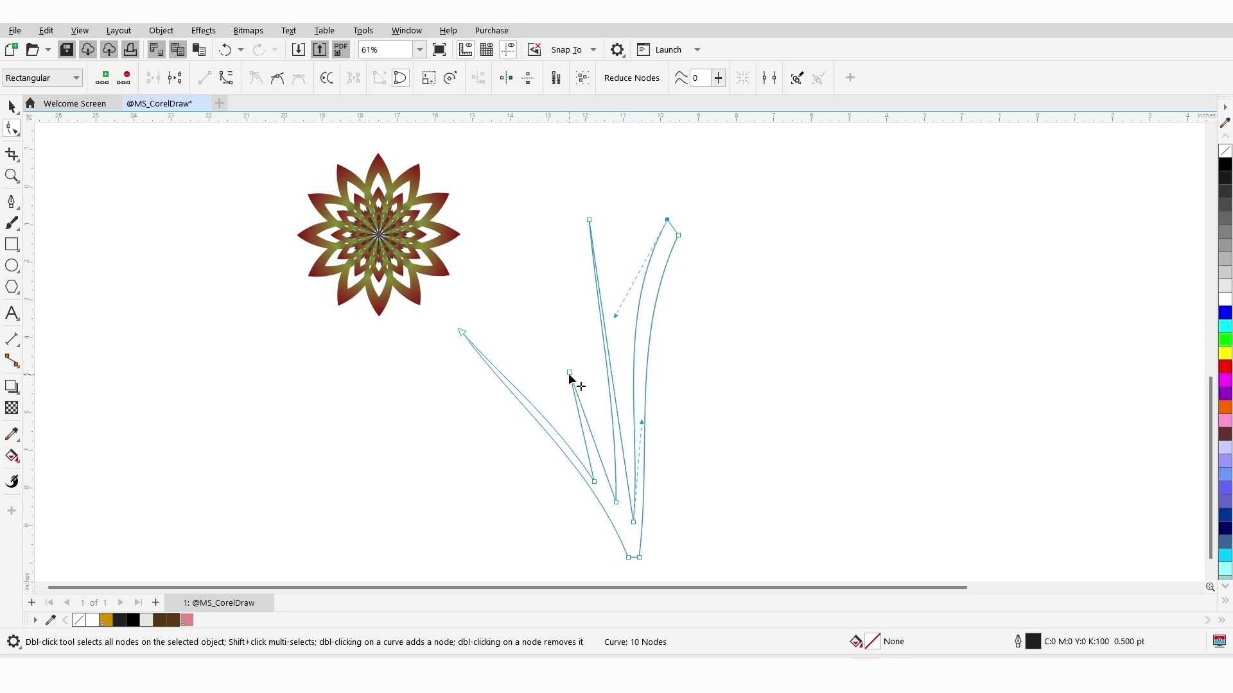
# - Convert both edges of the short spike to curves and bend them to the right so the spike arches
pyautogui.click(226, 77)
pyautogui.moveTo(583, 414); pyautogui.dragTo(590, 406)
pyautogui.moveTo(598, 460); pyautogui.dragTo(602, 443)
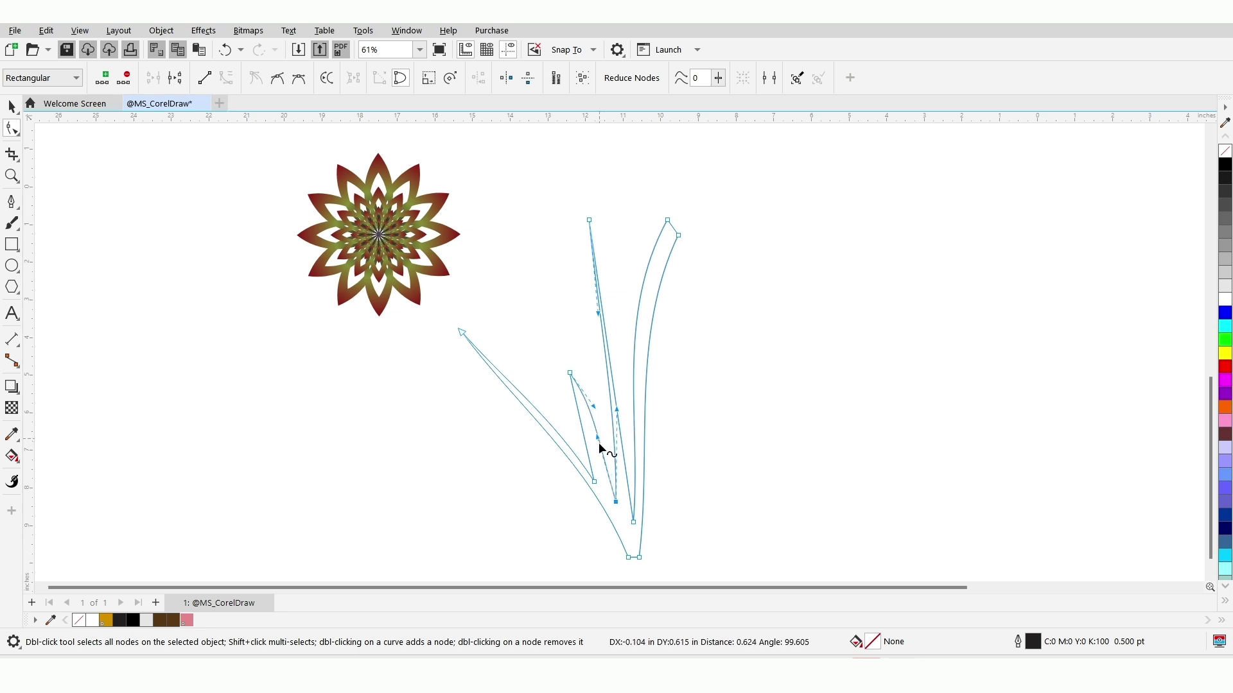
pyautogui.click(594, 481)
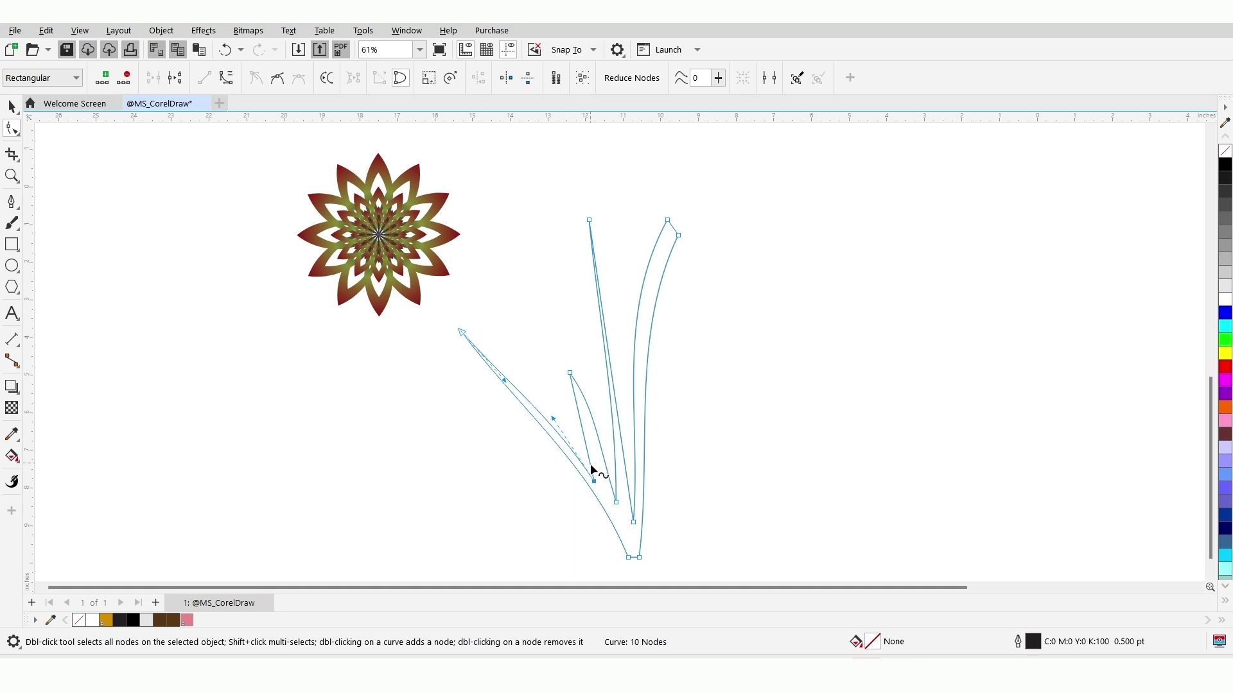
pyautogui.doubleClick(592, 474)
pyautogui.click(226, 78)
pyautogui.moveTo(586, 441); pyautogui.dragTo(597, 436)
# - Move the stem outline farther from the flower and create a dark green (#006633) shape inside it with Smart Fill
pyautogui.click(8, 105)
pyautogui.moveTo(647, 316); pyautogui.dragTo(732, 308)
pyautogui.click(287, 442)
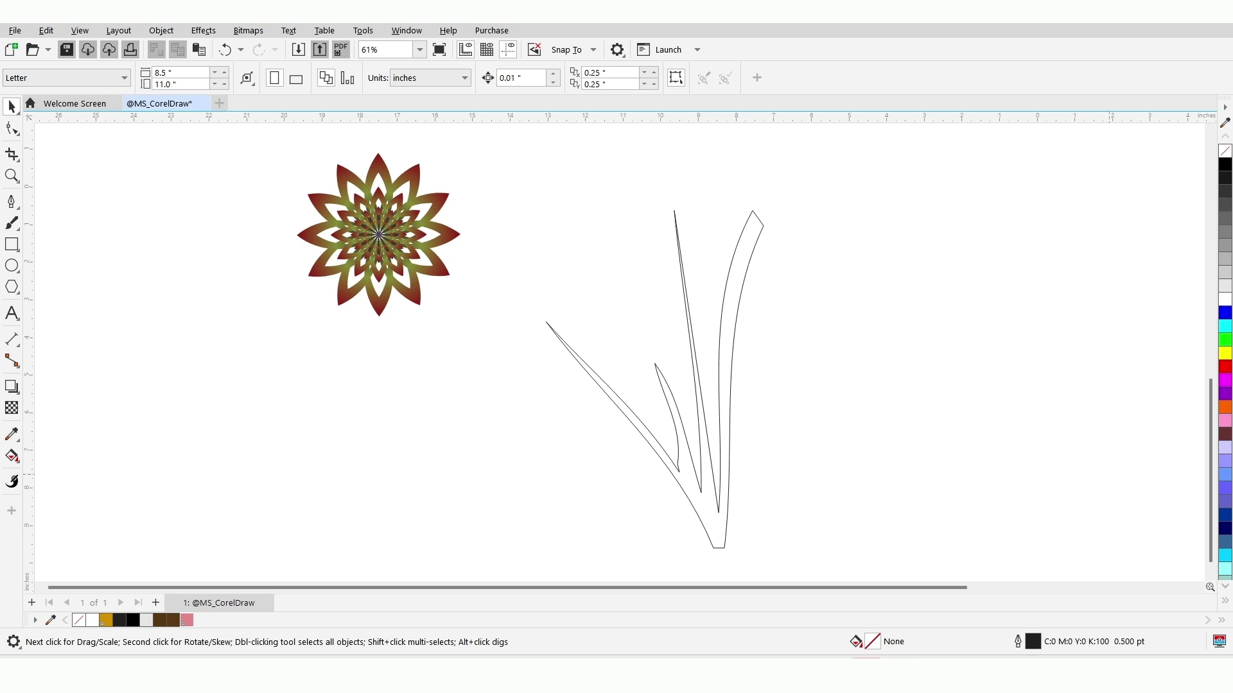
pyautogui.click(20, 462)
pyautogui.click(57, 474)
pyautogui.click(705, 496)
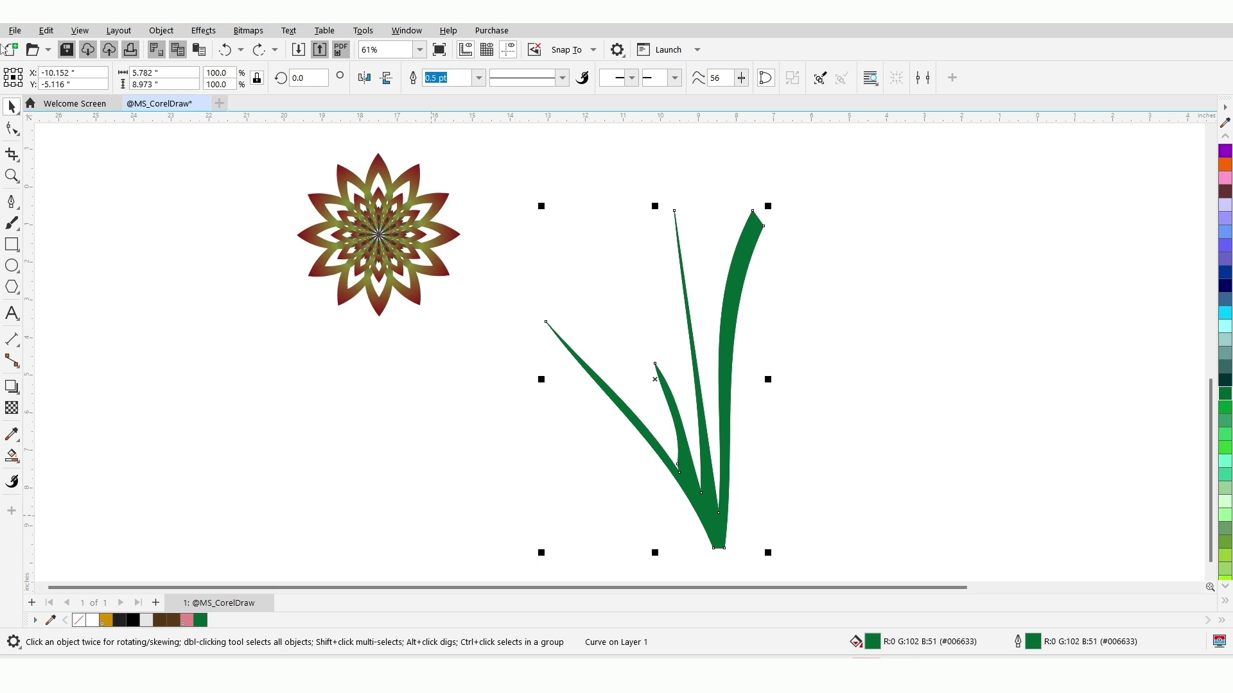
# - Try Ruby Red and orange-brown (#CC6633) as fill colors for the stem shape
pyautogui.scroll(-5, 1226, 501)
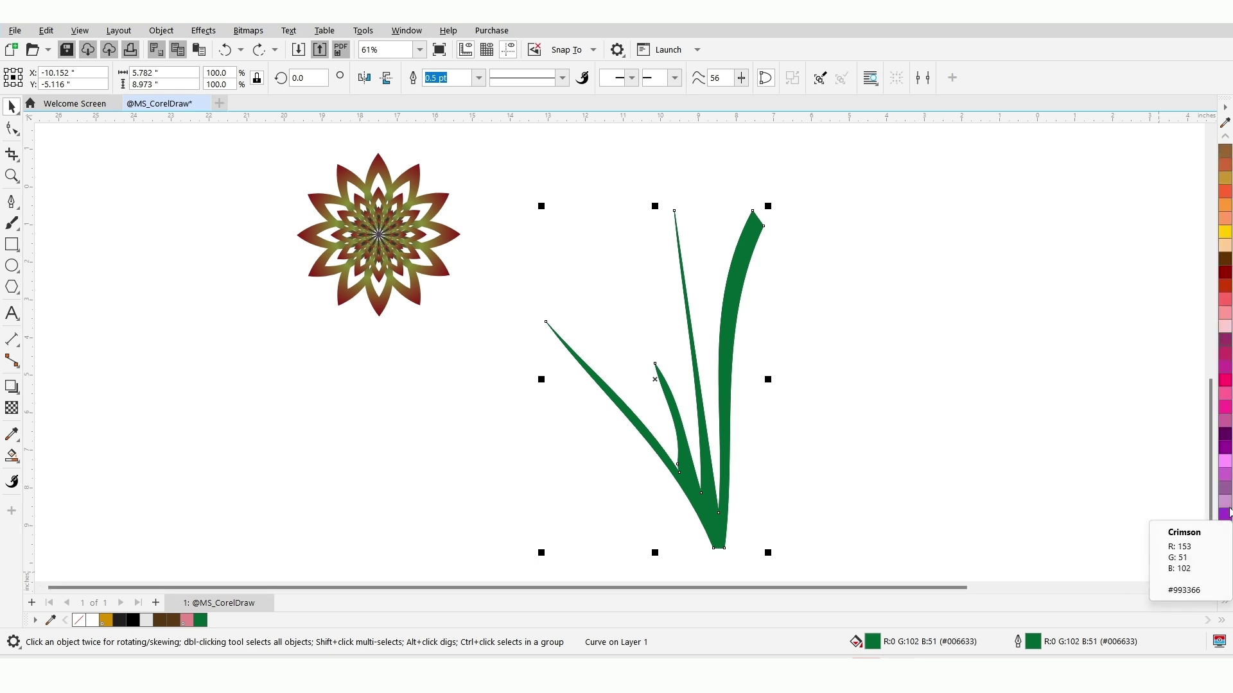
pyautogui.scroll(-4, 1226, 501)
pyautogui.scroll(4, 1226, 507)
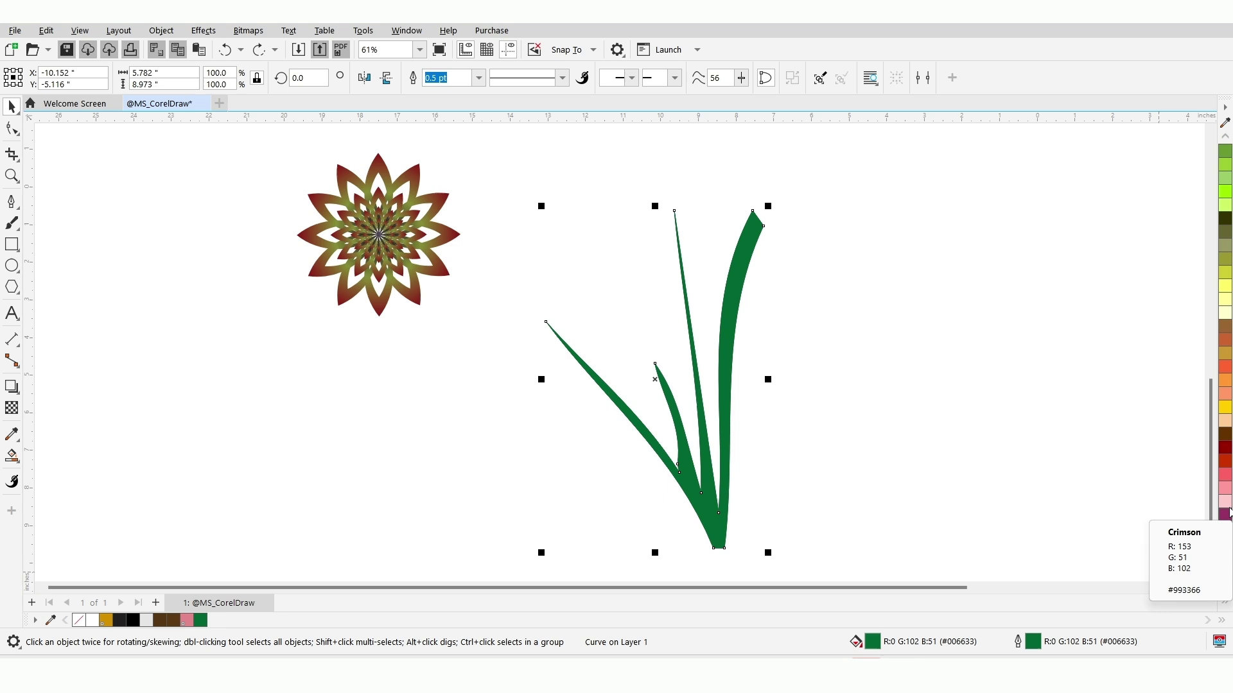
pyautogui.click(1226, 450)
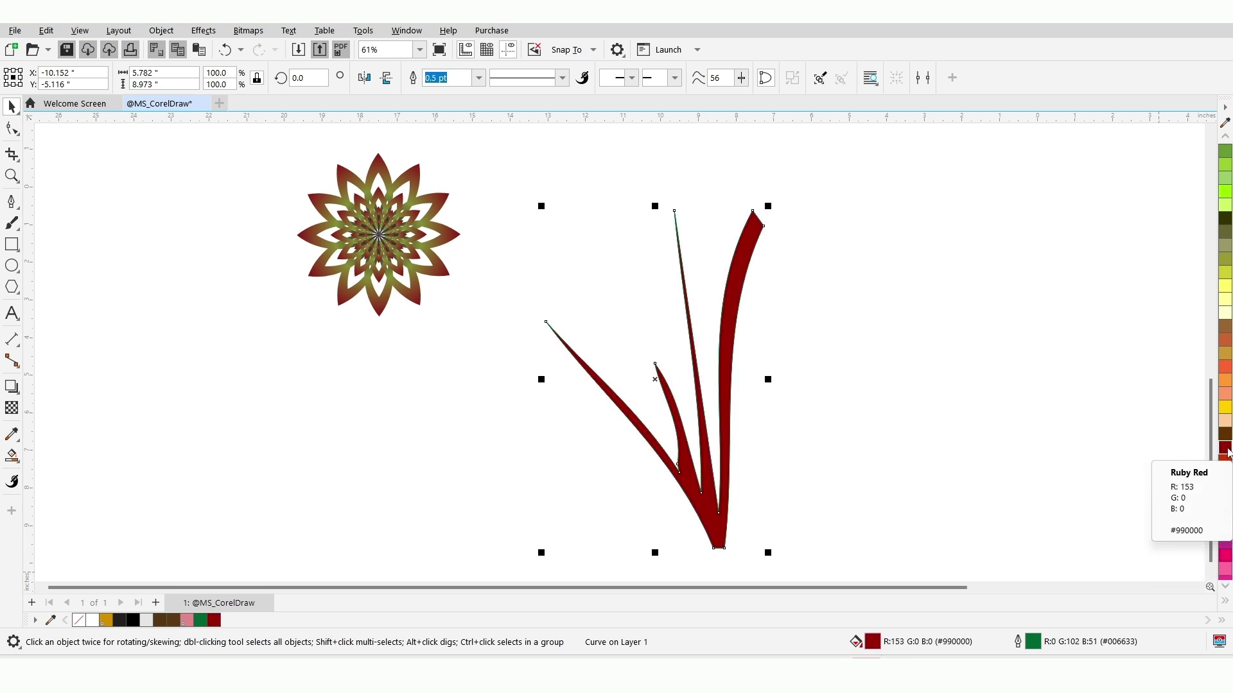
pyautogui.click(1225, 341)
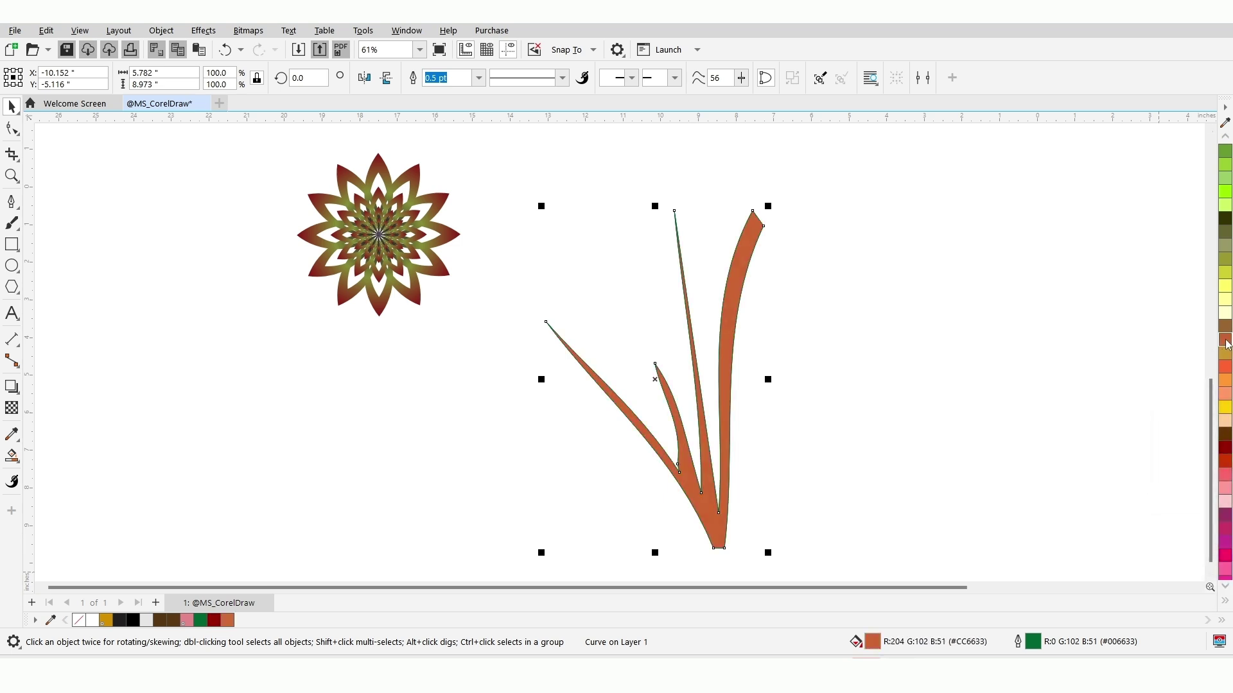
# - Set the stem shape's fill and outline to dark brown (#663300) and move it left off the original outline
pyautogui.click(1224, 437)
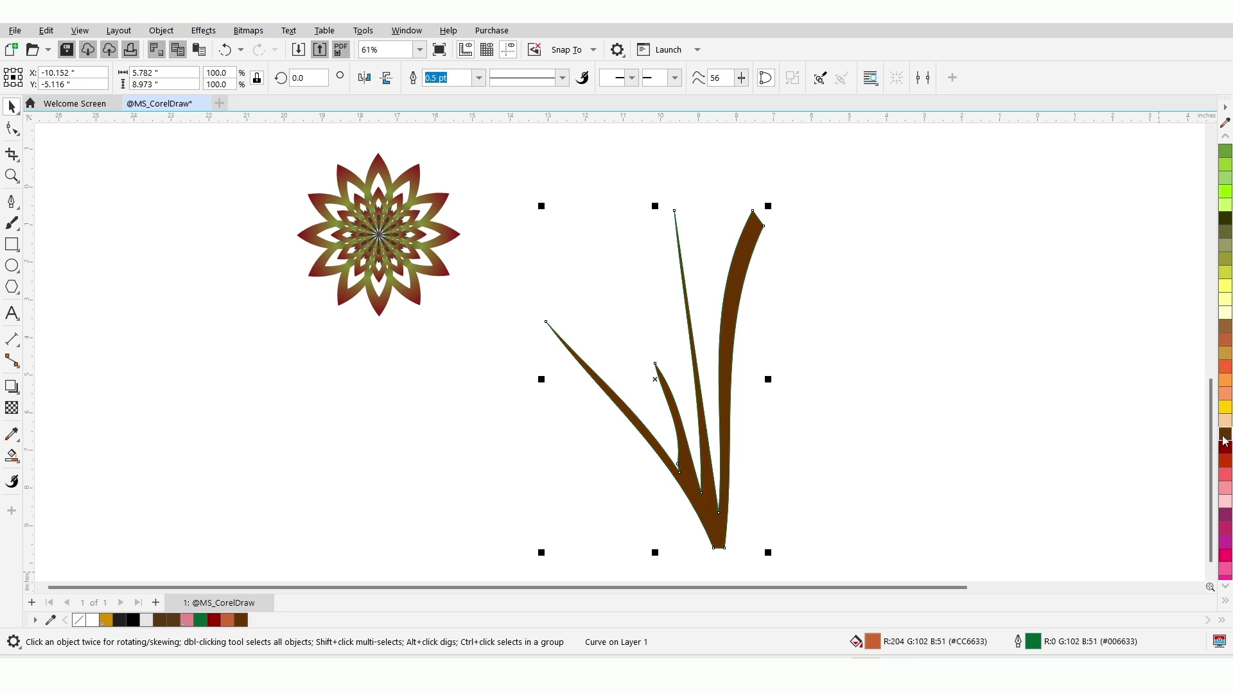
pyautogui.rightClick(1223, 438)
pyautogui.moveTo(732, 298); pyautogui.dragTo(514, 326)
# - Fill the original stem outline with dark green and move it far to the right of the brown stems
pyautogui.click(726, 385)
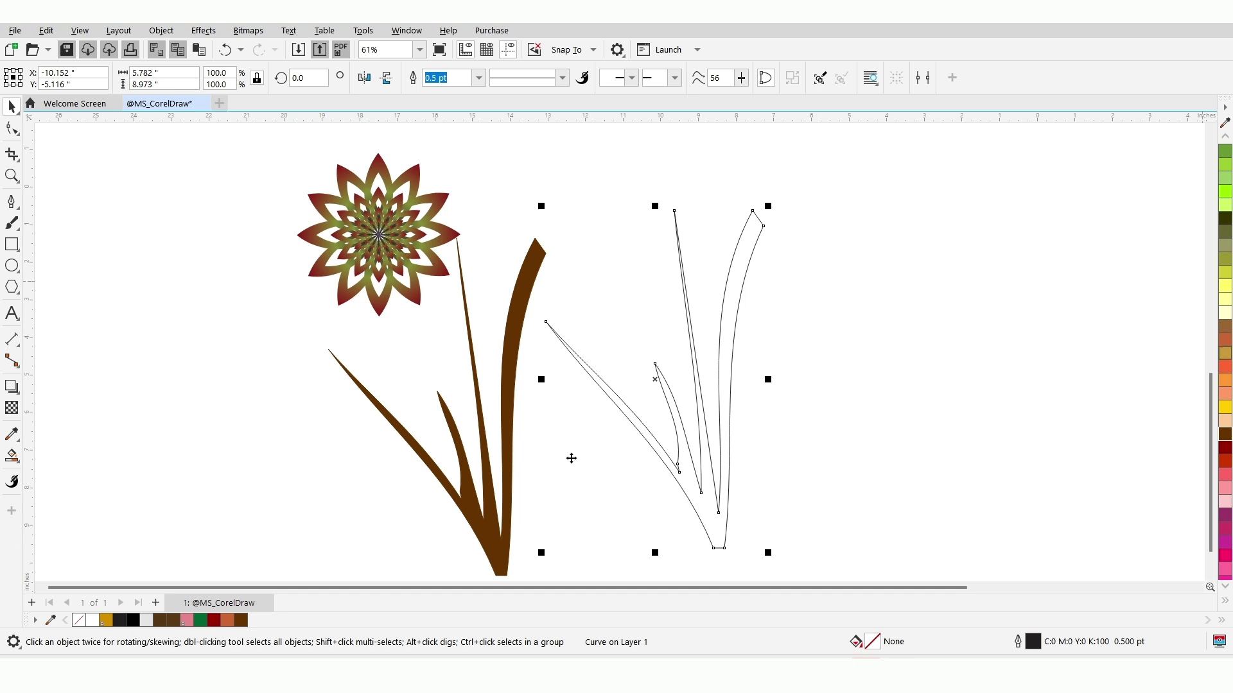
pyautogui.scroll(5, 1227, 385)
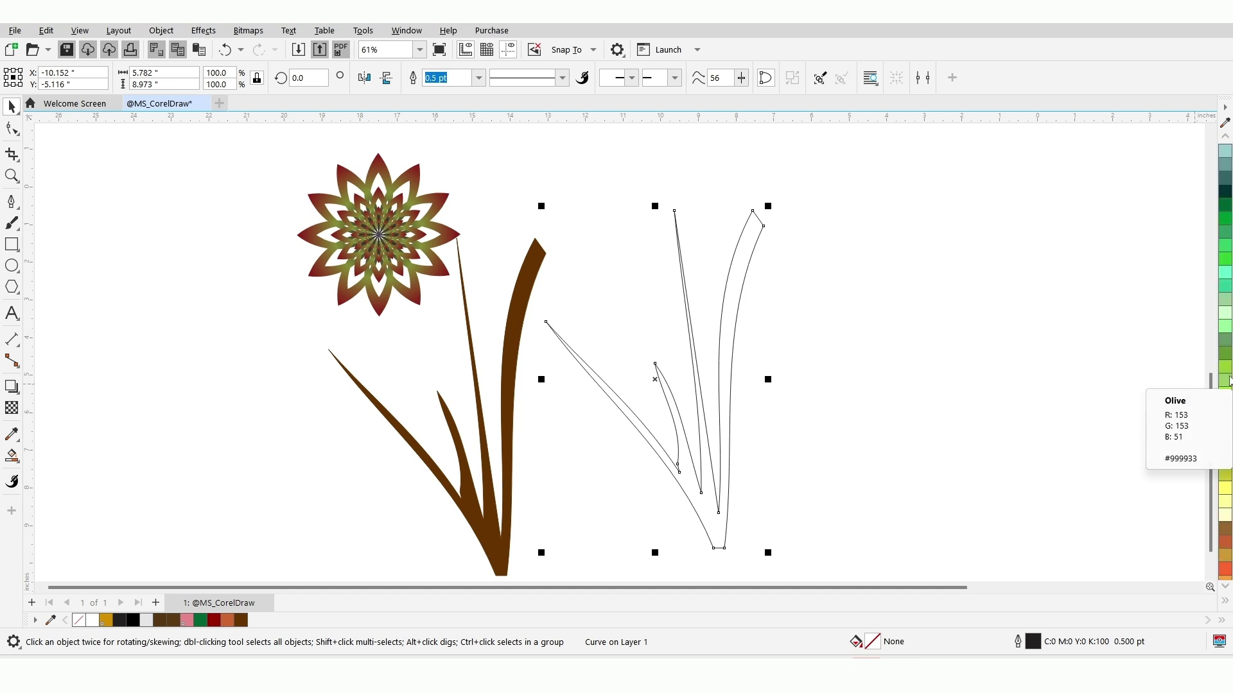
pyautogui.click(1226, 287)
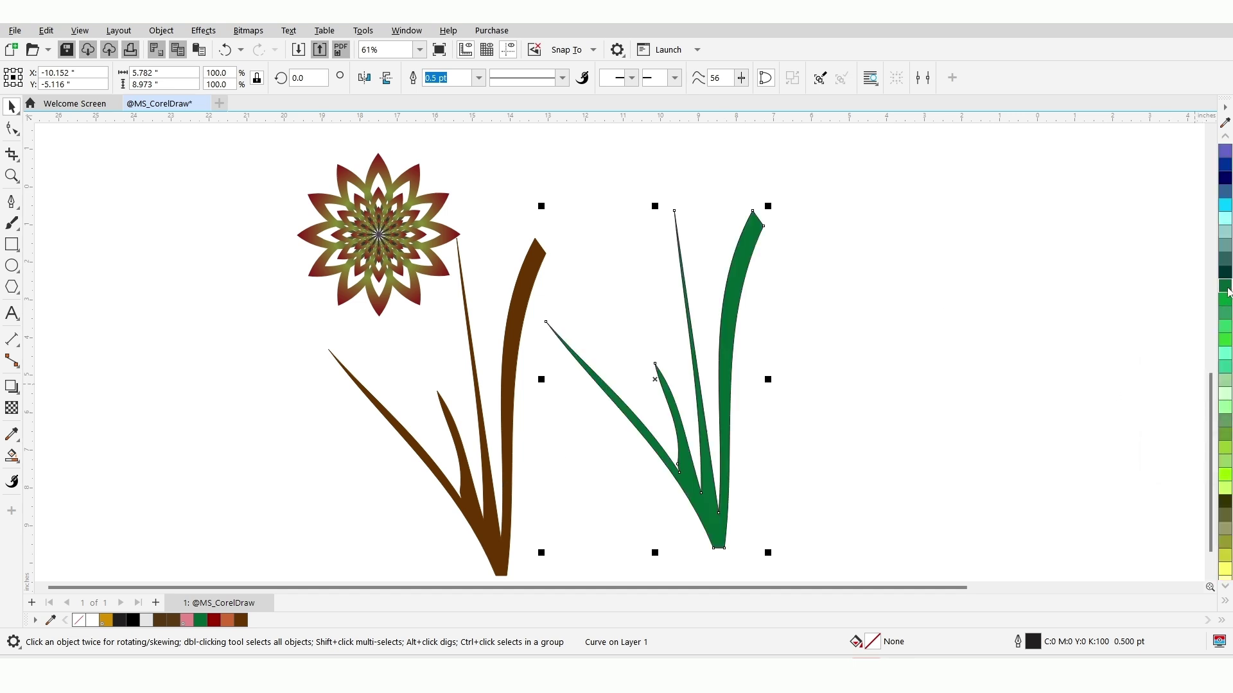
pyautogui.moveTo(735, 301); pyautogui.dragTo(1088, 330)
pyautogui.click(617, 321)
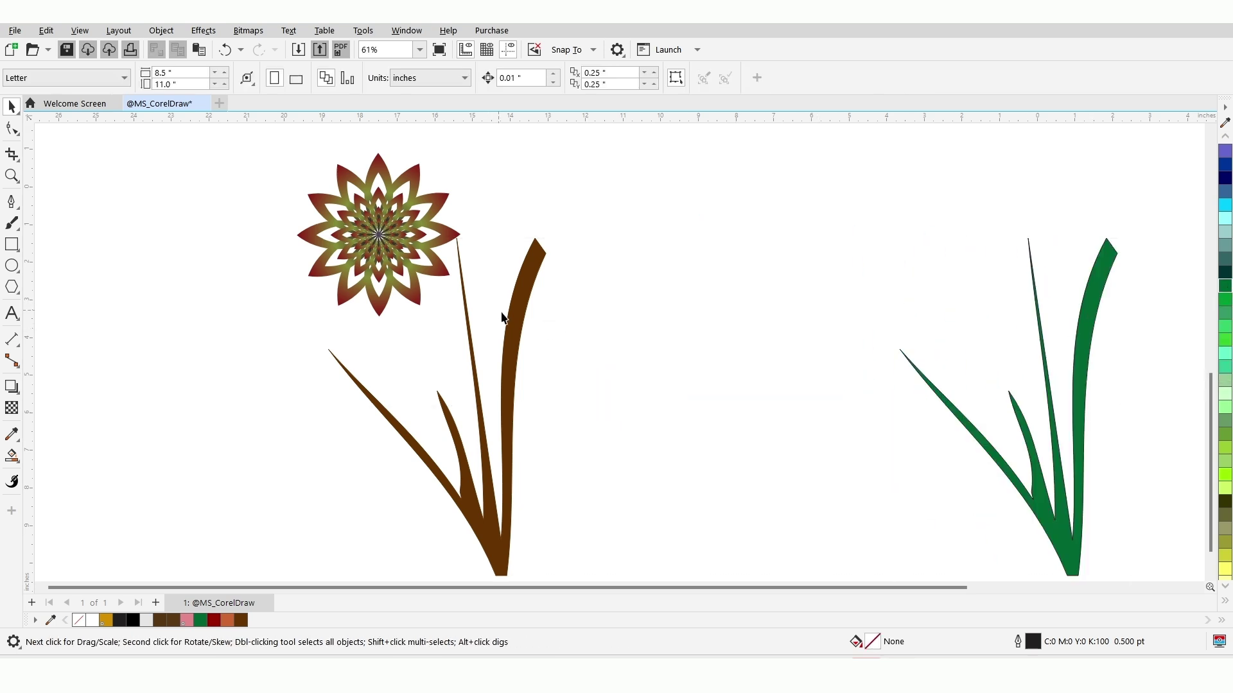
# - Move the brown stems to the right so they stand clear of the flower
pyautogui.moveTo(534, 322); pyautogui.dragTo(668, 311)
pyautogui.scroll(-2, 669, 313)
pyautogui.scroll(2, 670, 313)
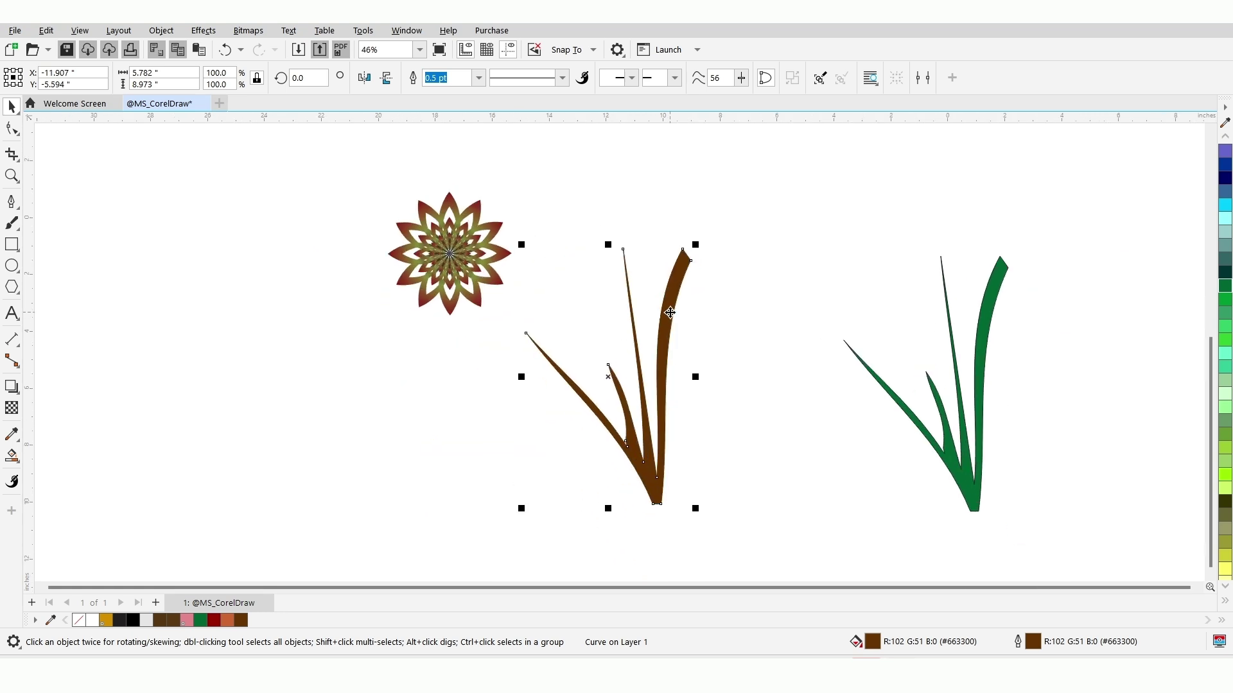
pyautogui.click(259, 390)
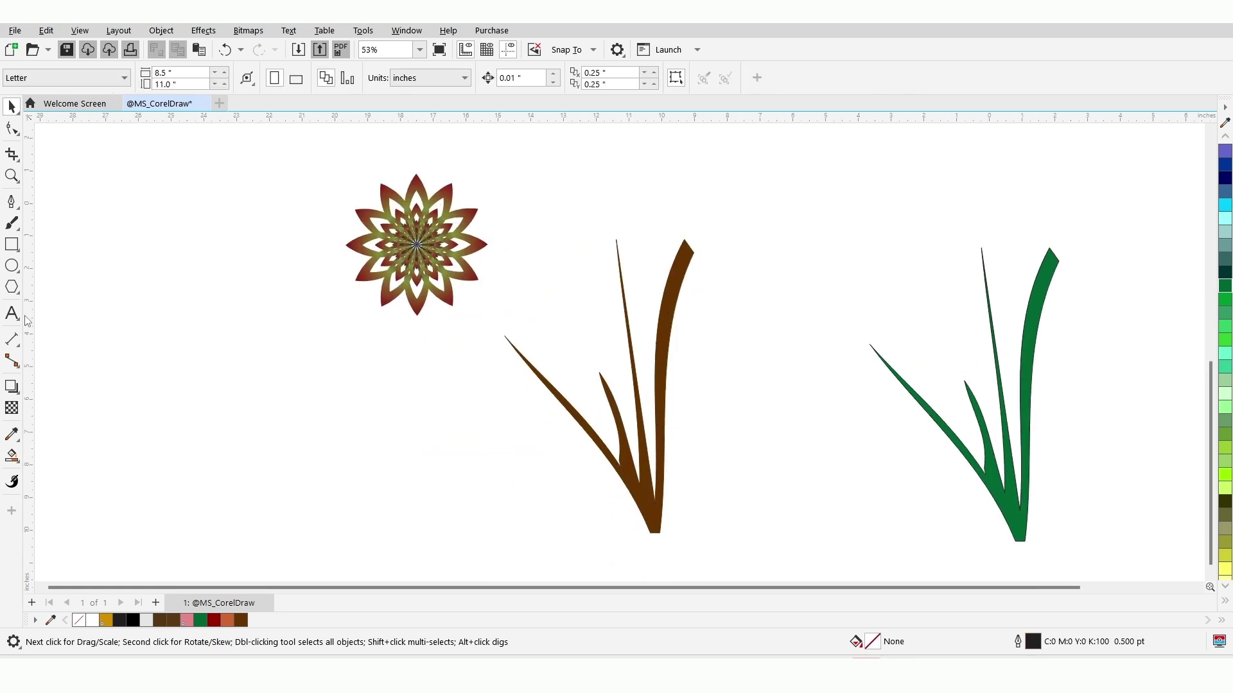
# - Draw a circle about 5.925 in across left of the flower and place an overlapping duplicate to its right
pyautogui.click(11, 265)
pyautogui.moveTo(82, 295); pyautogui.dragTo(214, 482)
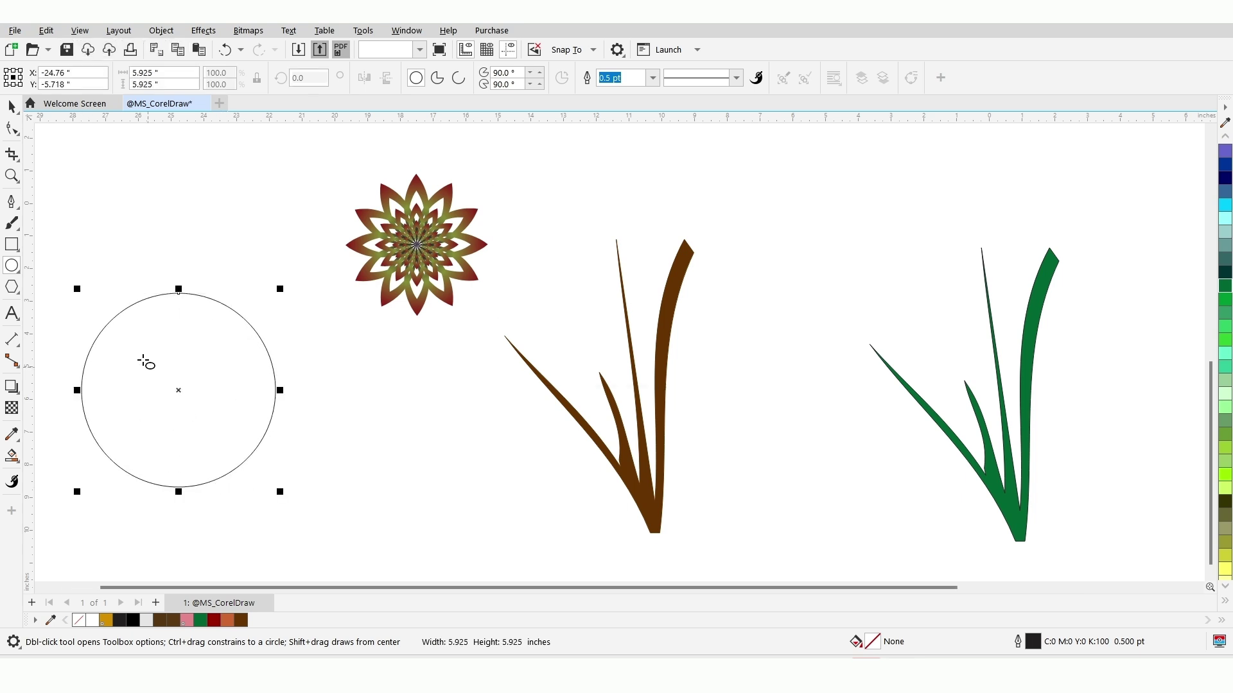
pyautogui.press('space')
pyautogui.moveTo(143, 364); pyautogui.dragTo(285, 378)
# - Intersect the two circles and delete both originals, keeping only the leaf-shaped overlap
pyautogui.keyDown('shift'); pyautogui.click(191, 355); pyautogui.keyUp('shift')
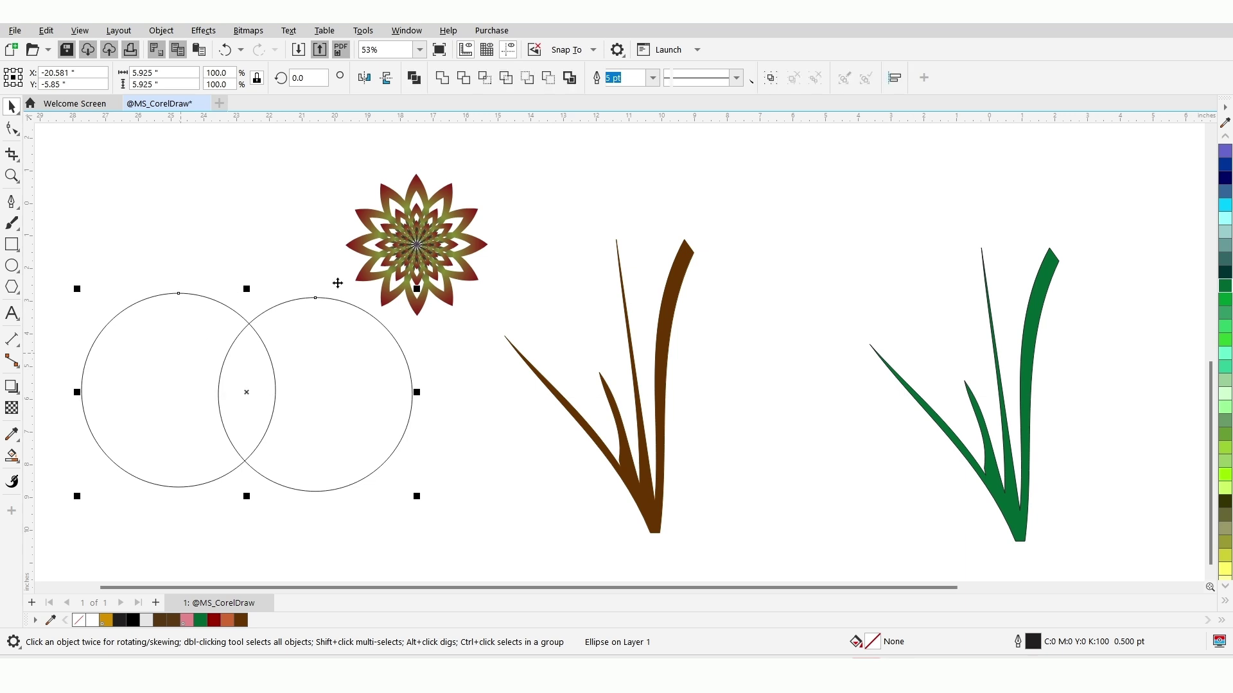
pyautogui.click(506, 79)
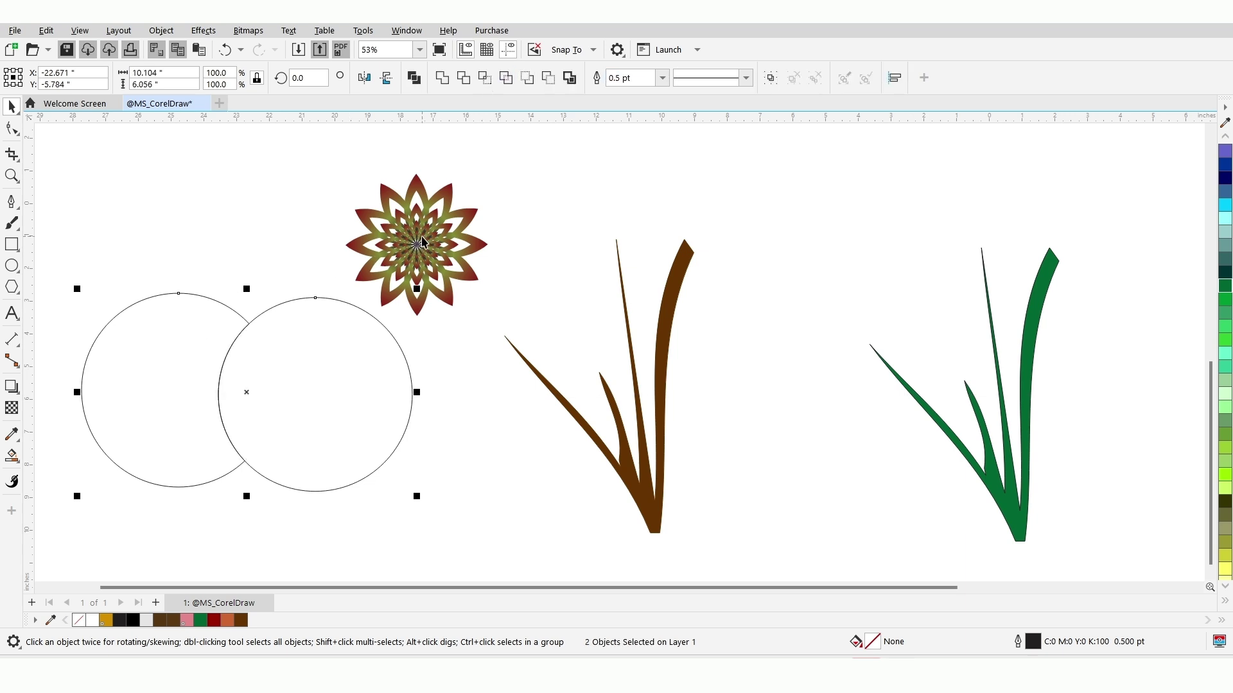
pyautogui.hotkey('ctrl', 'z')
pyautogui.click(484, 78)
pyautogui.click(350, 371)
pyautogui.press('Delete')
pyautogui.click(192, 371)
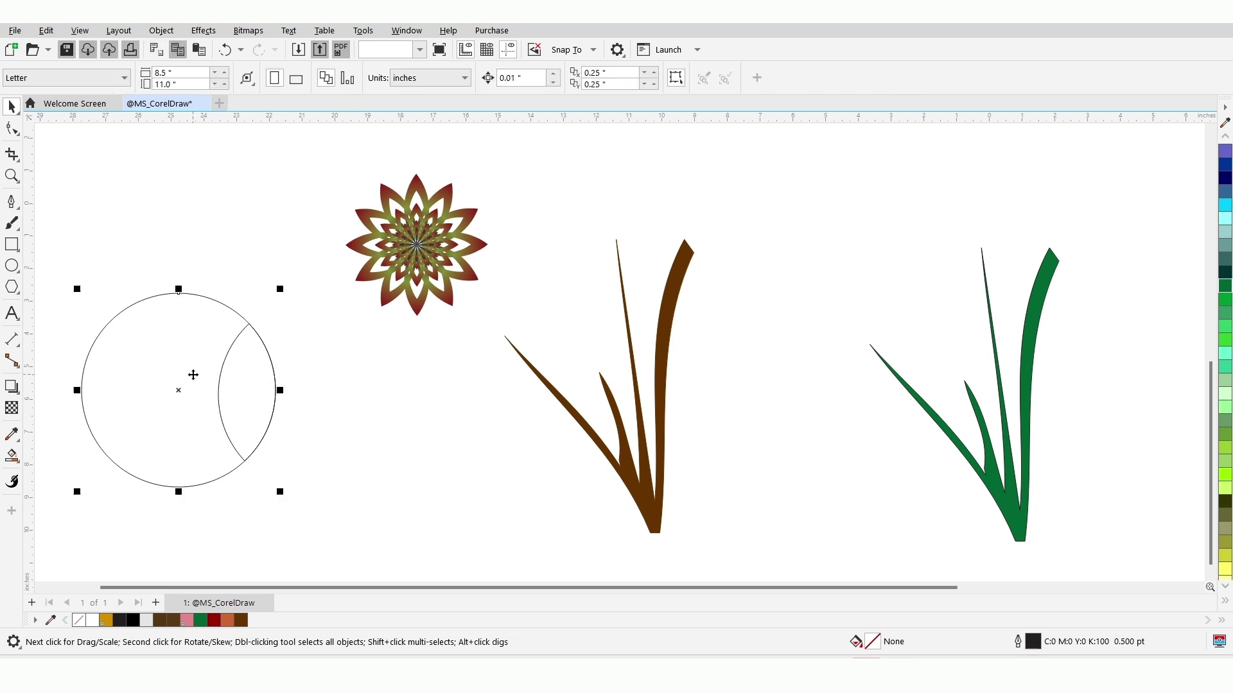
pyautogui.press('Delete')
# - Trace a jagged open outline, about 1.55 by 5.83 in, along the left side of the leaf-shaped oval with the Pen tool
pyautogui.press('F4')
pyautogui.click(13, 203)
pyautogui.click(19, 210)
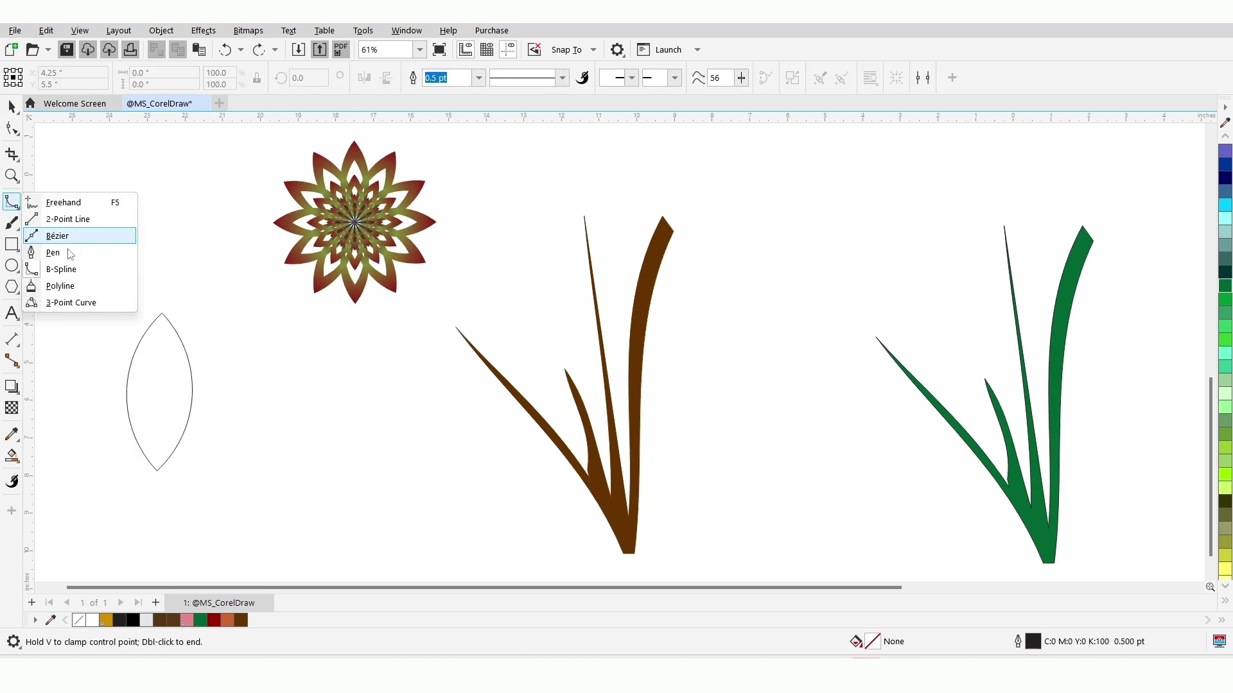
pyautogui.click(64, 254)
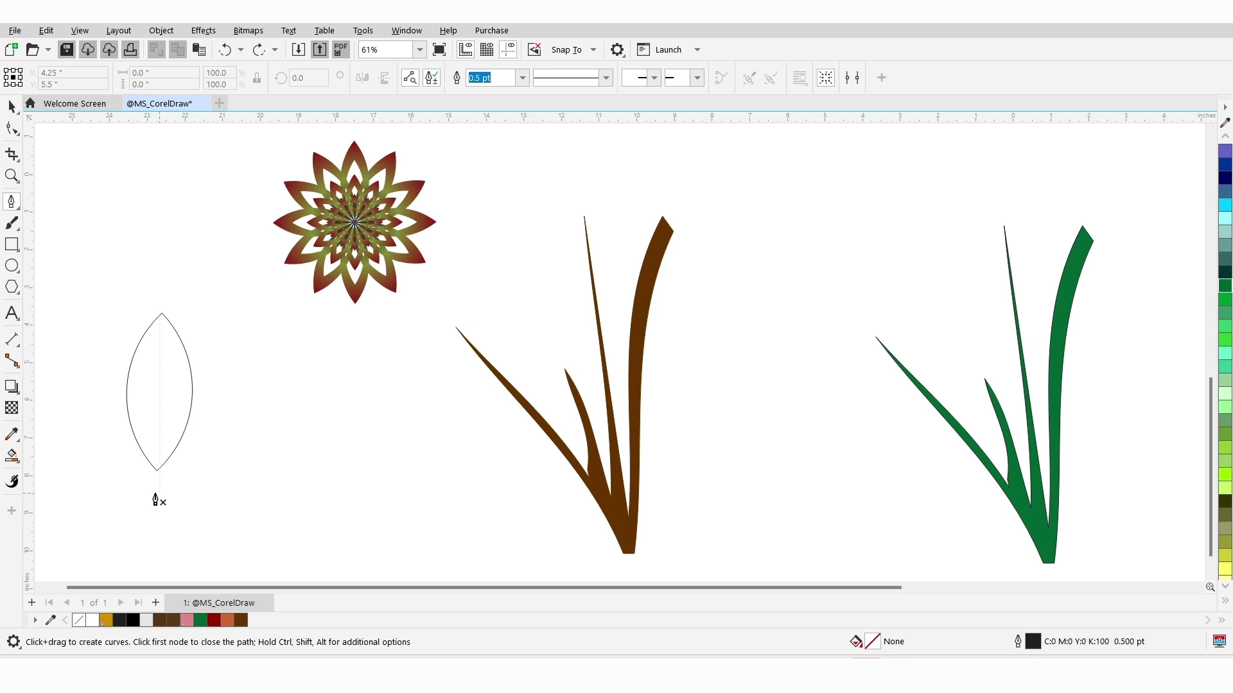
pyautogui.click(127, 461)
pyautogui.click(144, 462)
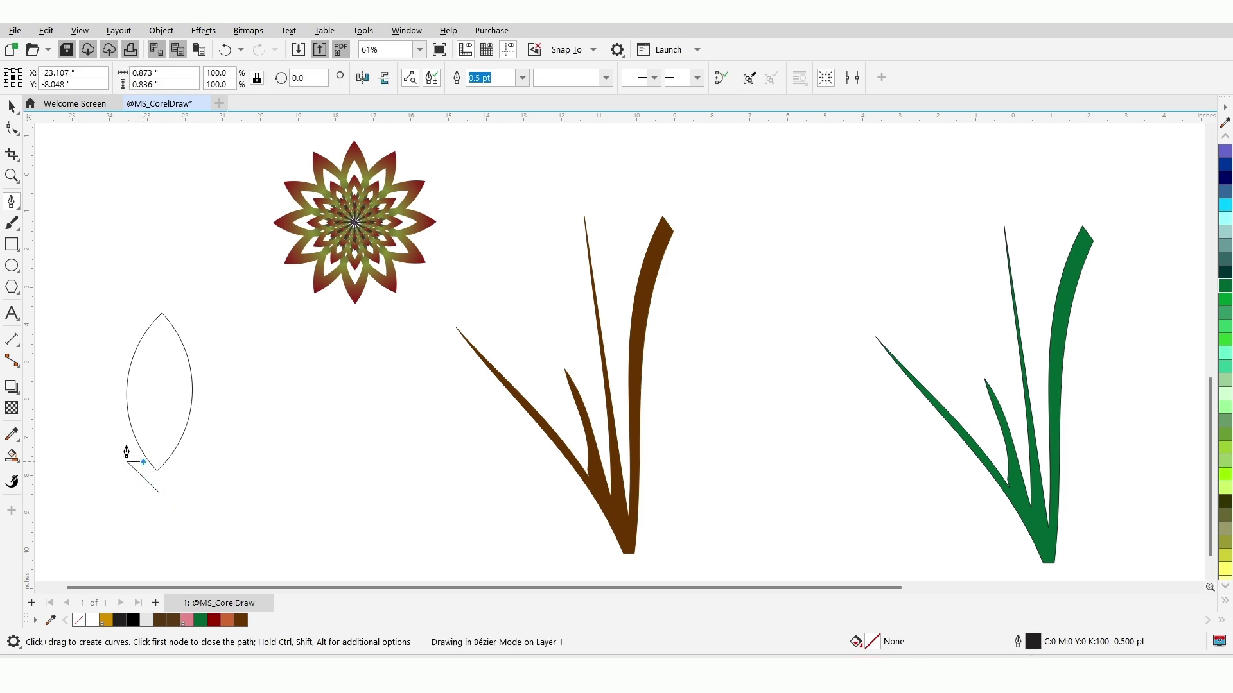
pyautogui.click(120, 432)
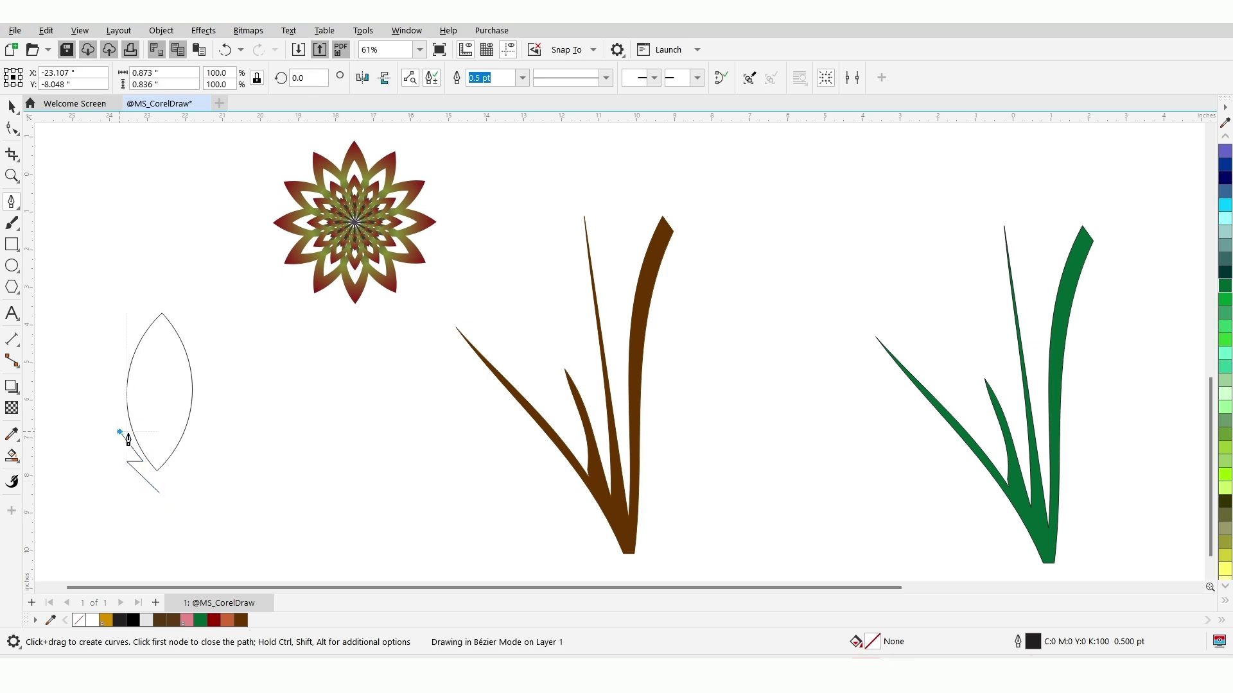
pyautogui.click(111, 375)
pyautogui.click(120, 390)
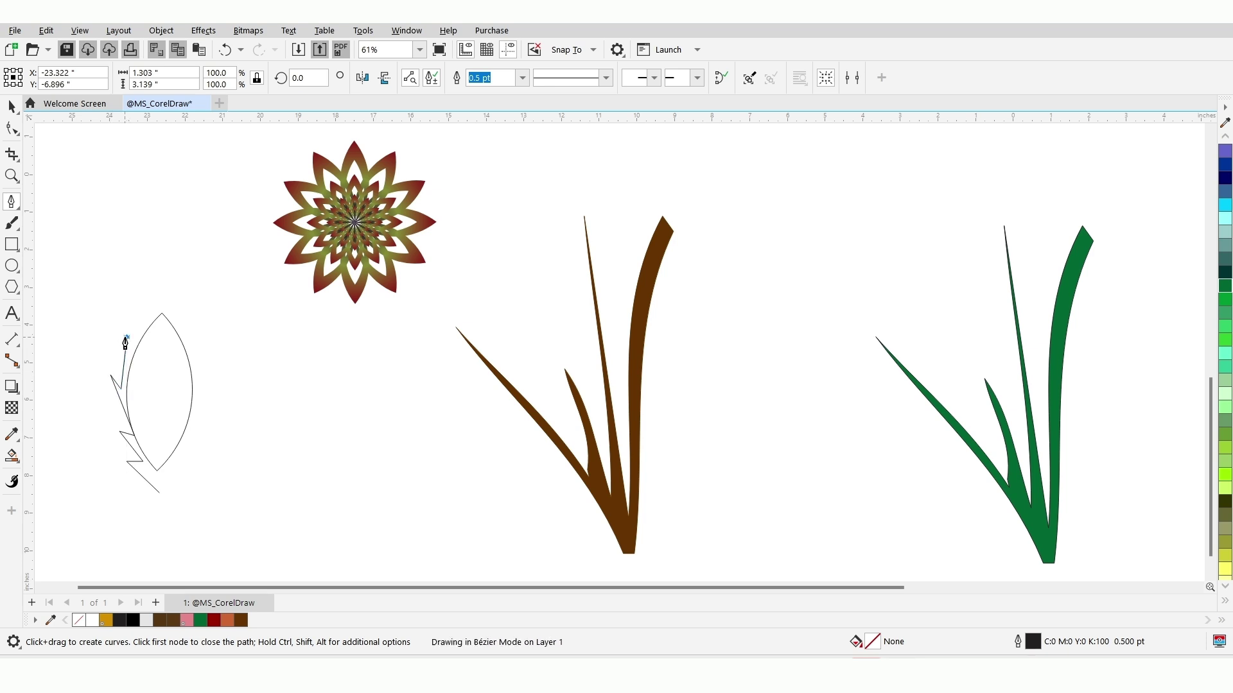
pyautogui.click(126, 339)
pyautogui.click(136, 314)
pyautogui.click(148, 330)
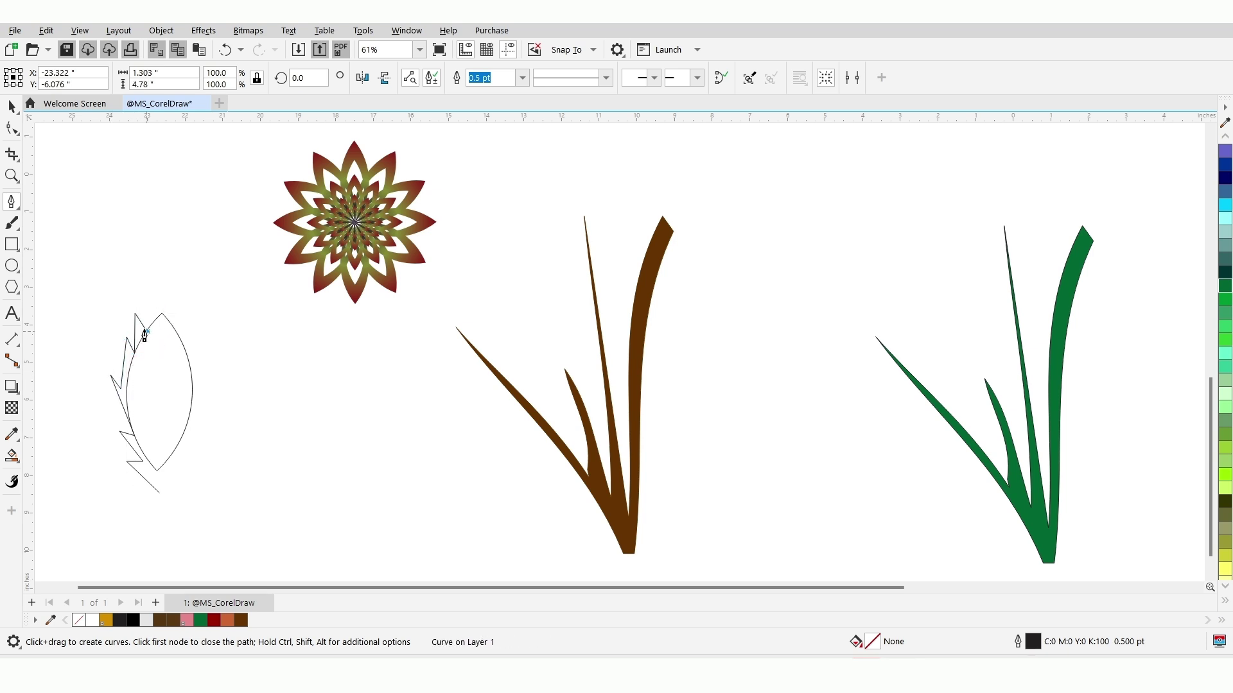
pyautogui.click(159, 290)
pyautogui.press('Escape')
pyautogui.click(11, 107)
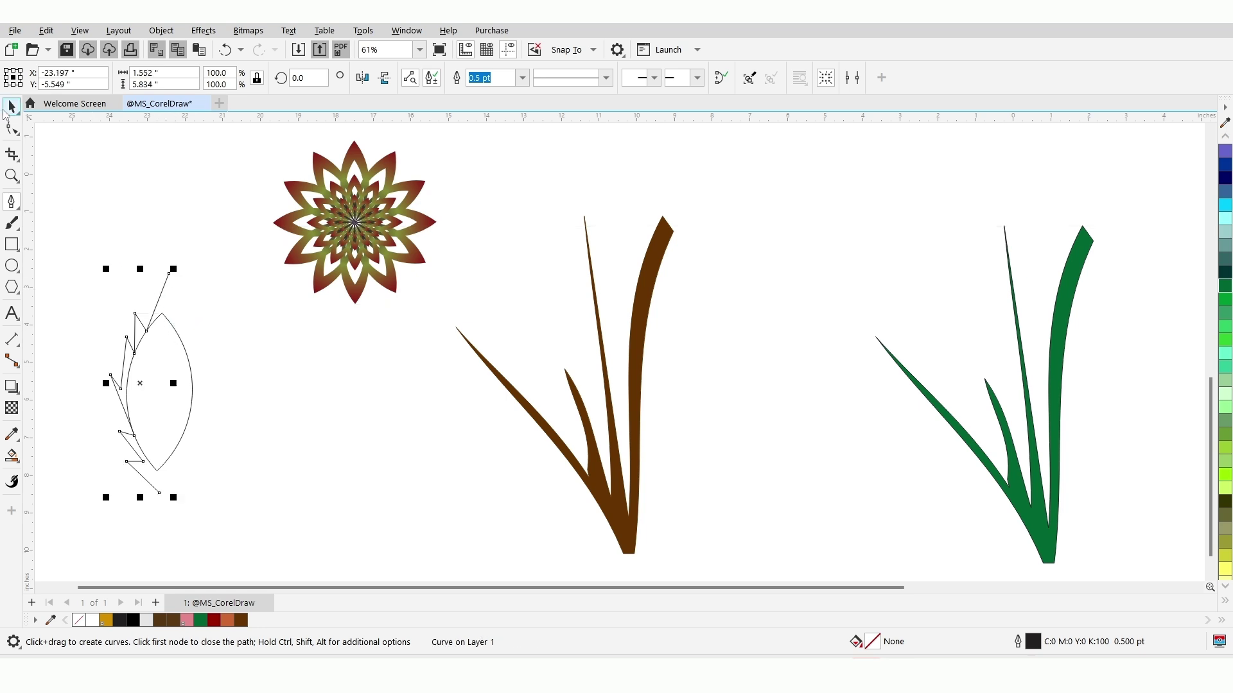
# - Delete the leaf-shaped oval used as a guide and move the jagged outline slightly to the right
pyautogui.hotkey('ctrl', 'z')
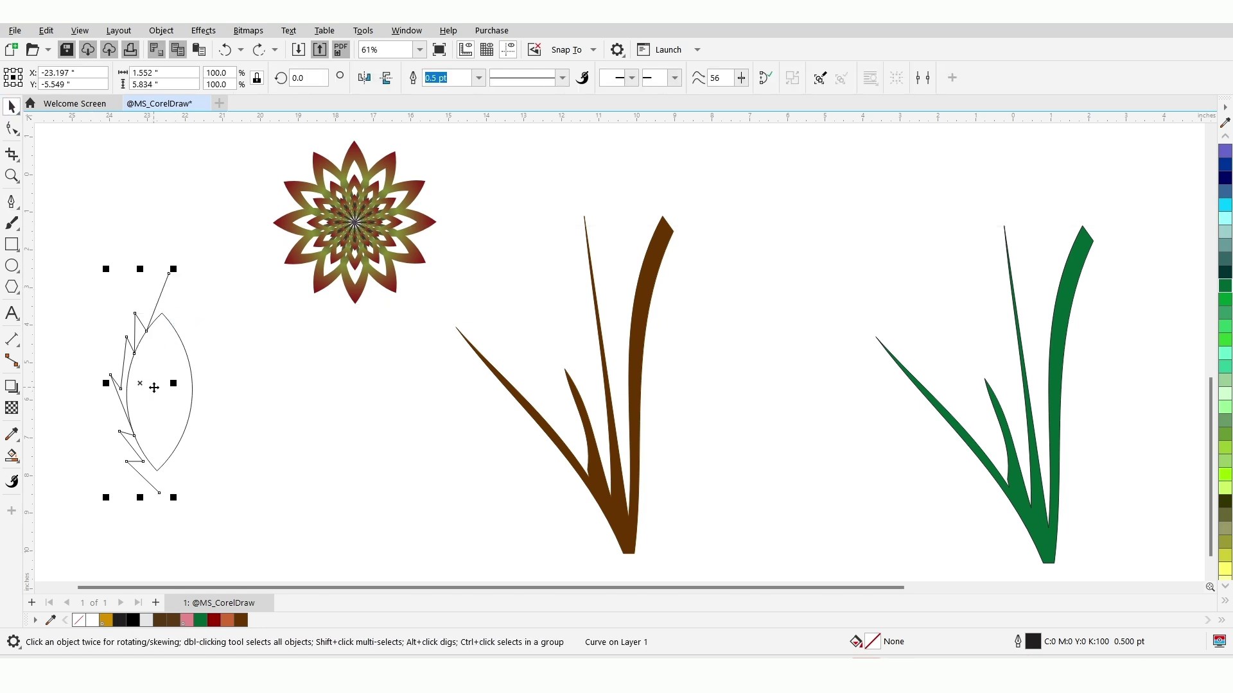
pyautogui.click(171, 401)
pyautogui.click(189, 404)
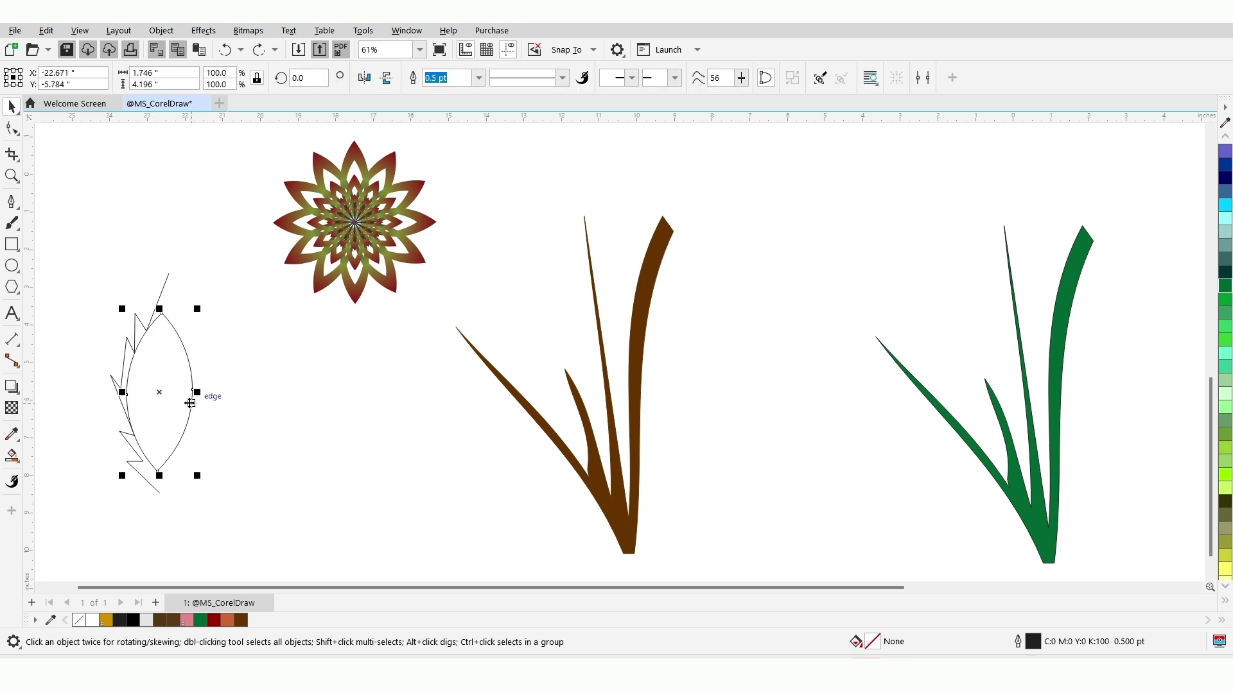
pyautogui.press('Delete')
pyautogui.moveTo(125, 376); pyautogui.dragTo(184, 378)
# - Convert all nodes of the jagged outline to curves and bend its straight segments into rounded leaf lobes
pyautogui.click(12, 129)
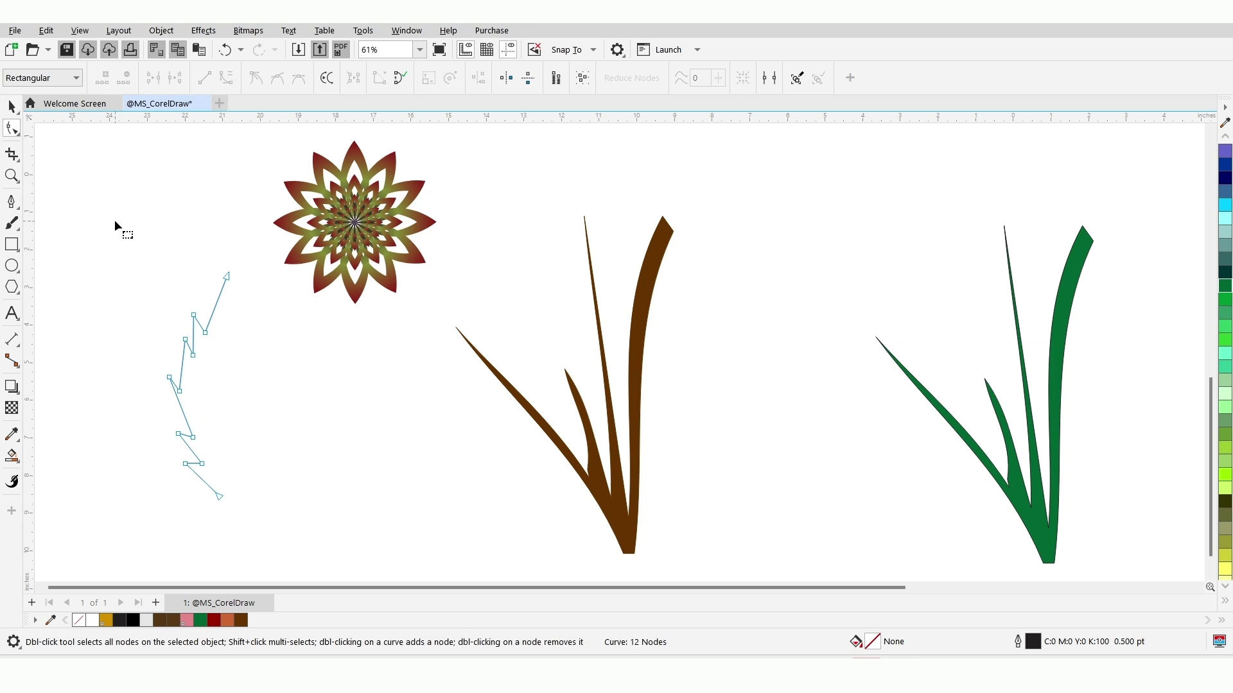
pyautogui.moveTo(114, 219); pyautogui.dragTo(274, 520)
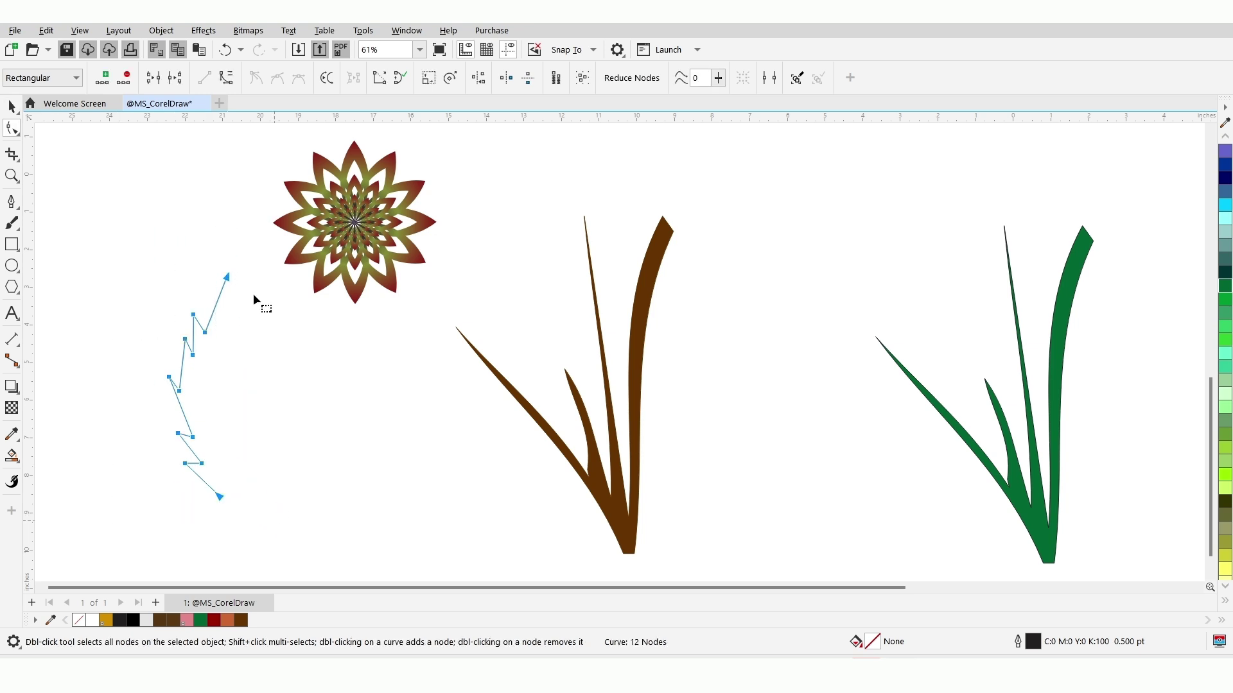
pyautogui.click(227, 84)
pyautogui.rightClick(206, 334)
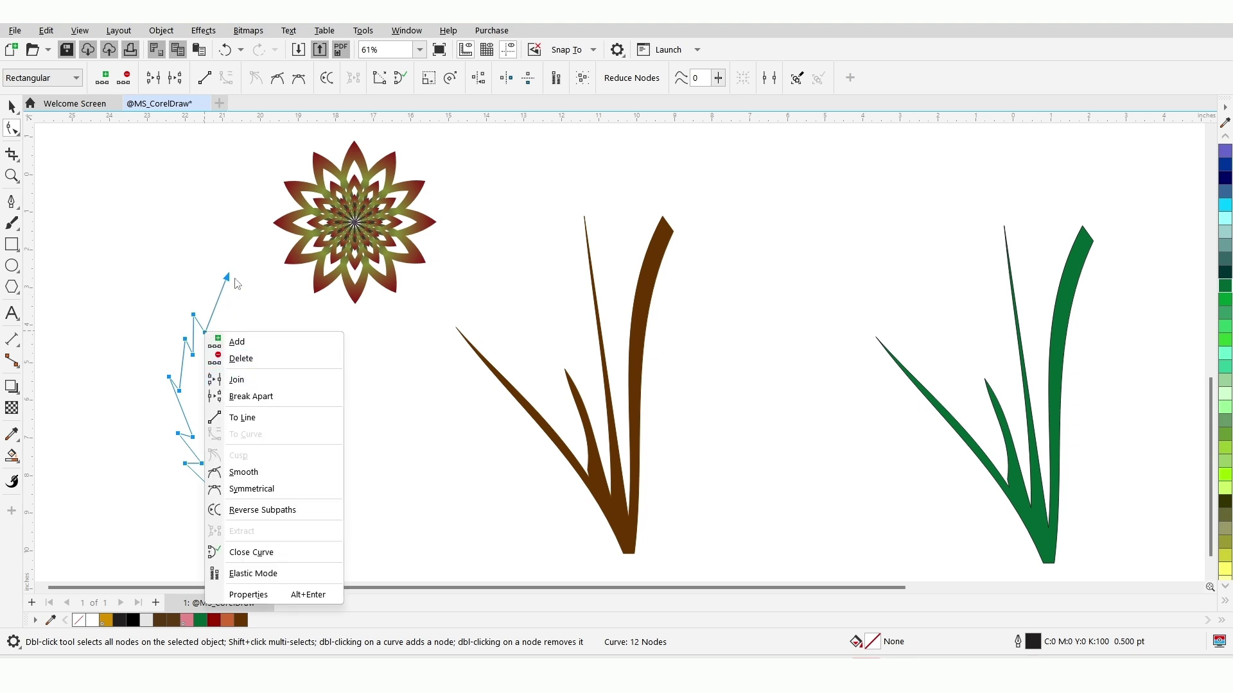
pyautogui.click(224, 281)
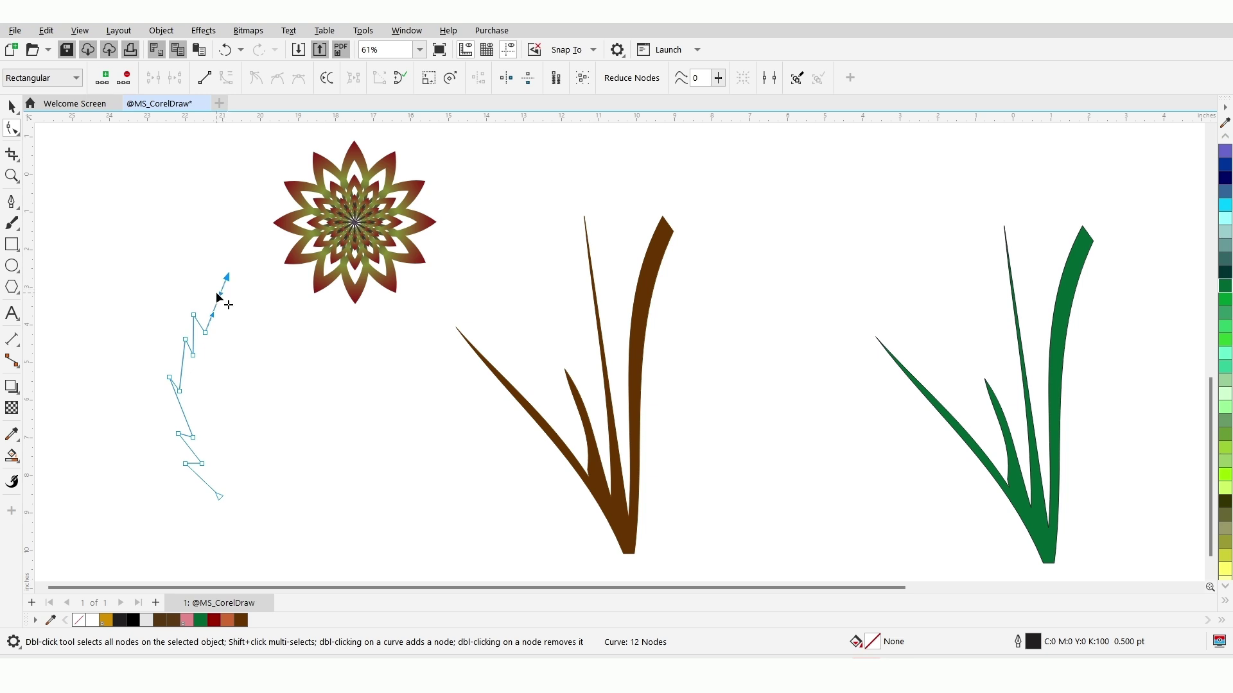
pyautogui.moveTo(221, 294); pyautogui.dragTo(165, 406)
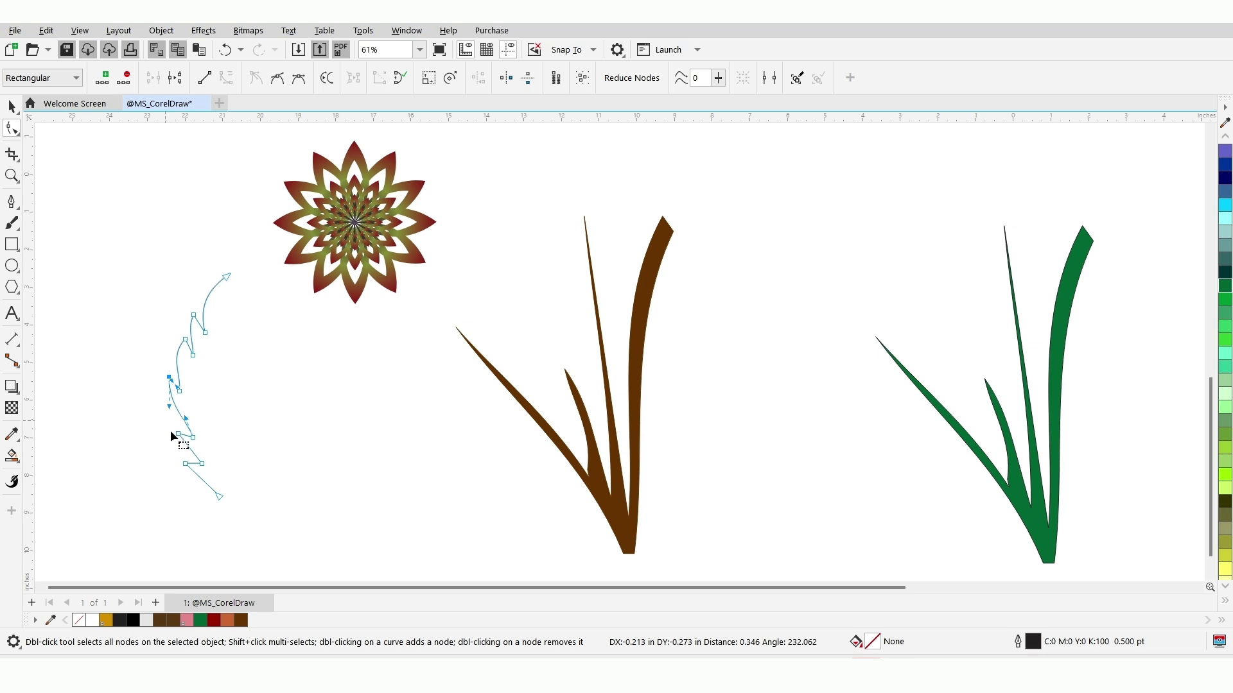
pyautogui.click(178, 434)
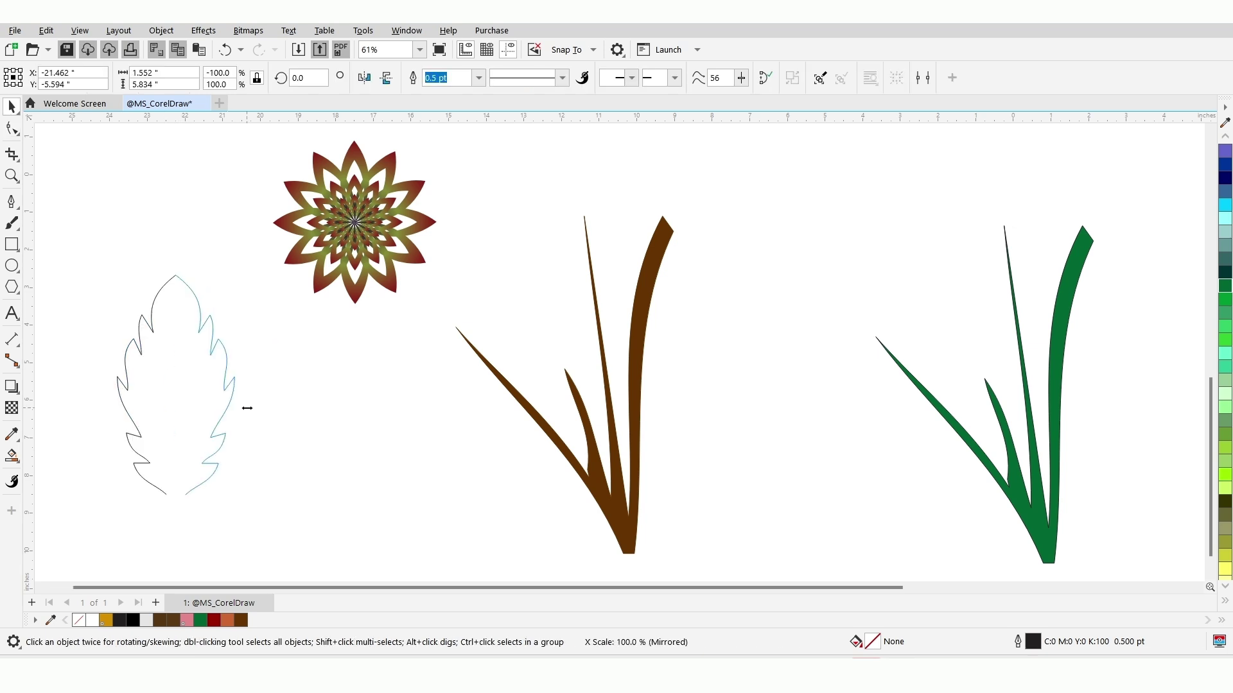
# - Mirror a copy of the half-leaf outline horizontally and close the leaf's base with a tall narrow notch using the Pen tool
pyautogui.moveTo(247, 407); pyautogui.dragTo(245, 407)
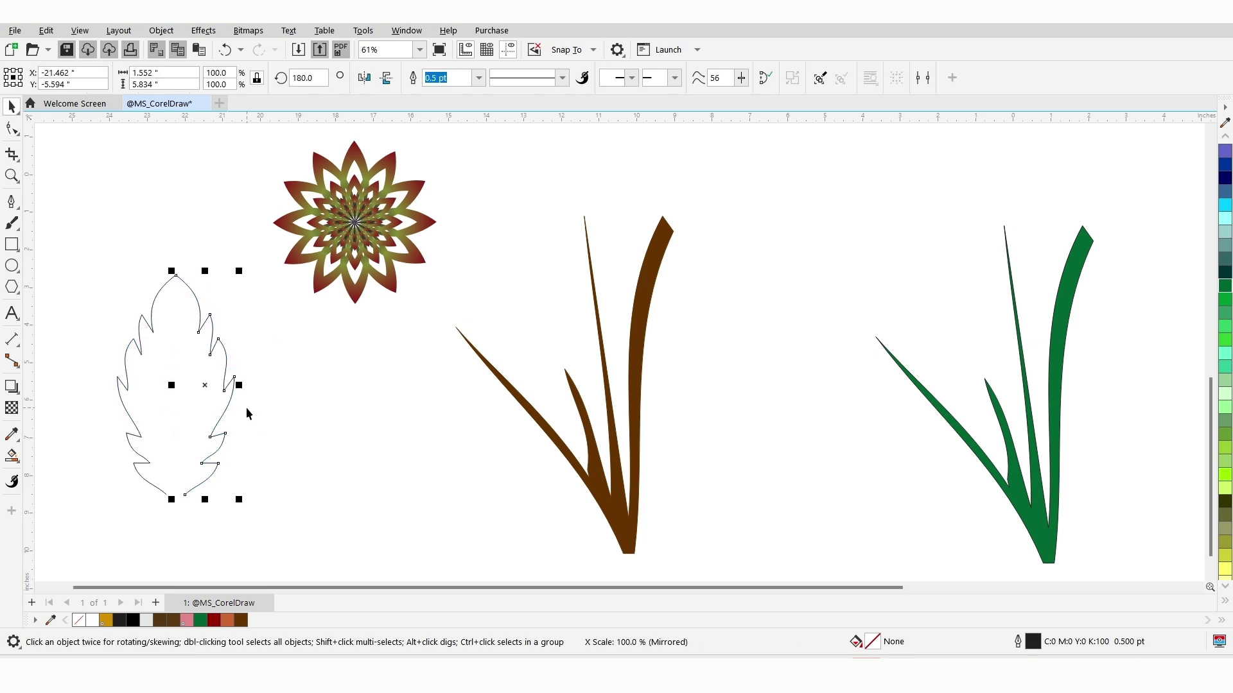
pyautogui.click(306, 496)
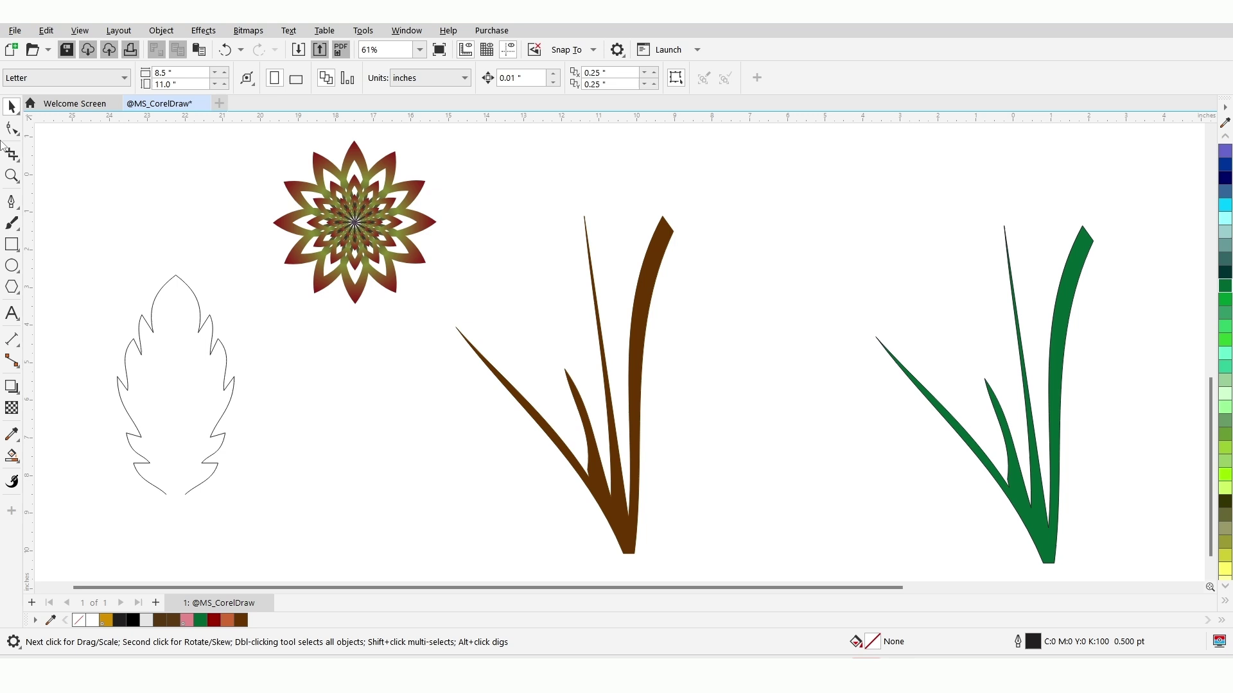
pyautogui.click(11, 203)
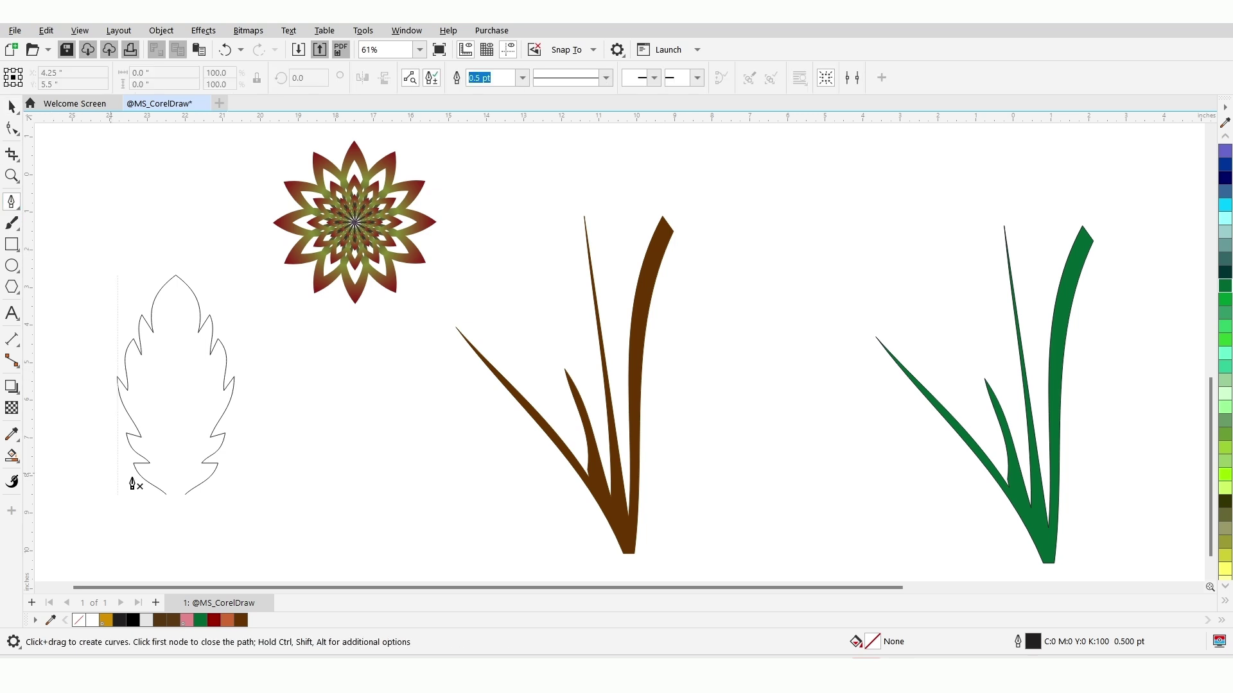
pyautogui.click(169, 496)
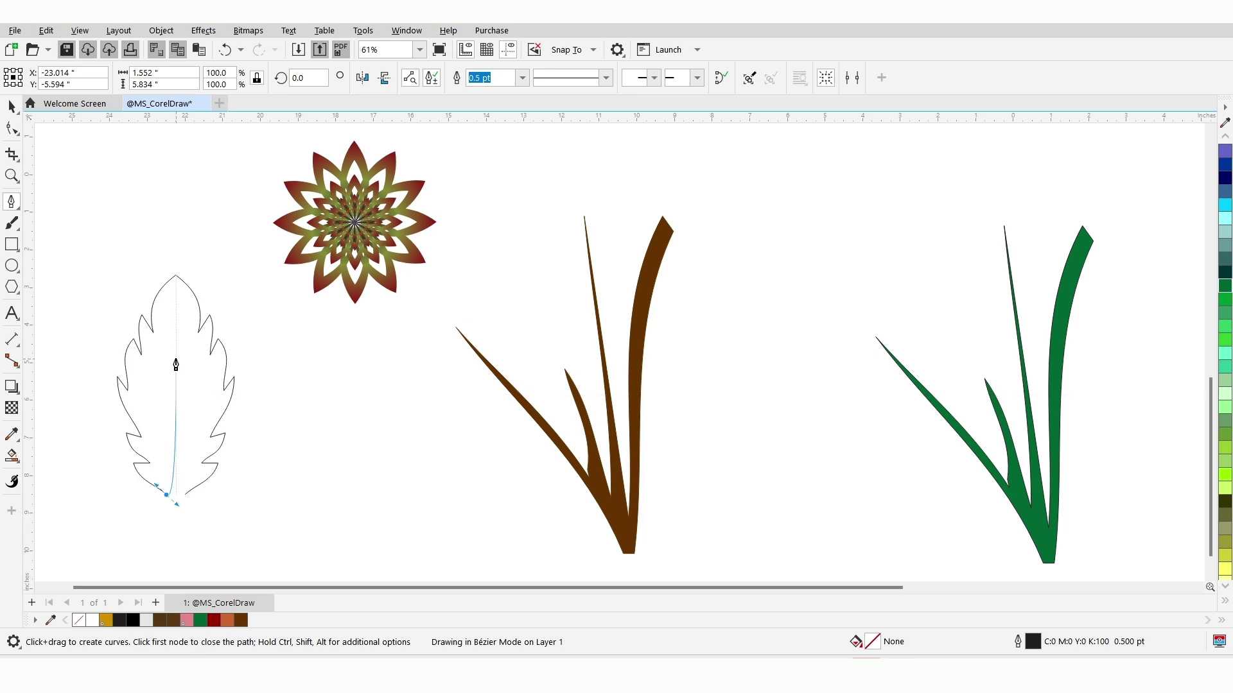
pyautogui.moveTo(176, 359); pyautogui.dragTo(174, 414)
pyautogui.click(185, 494)
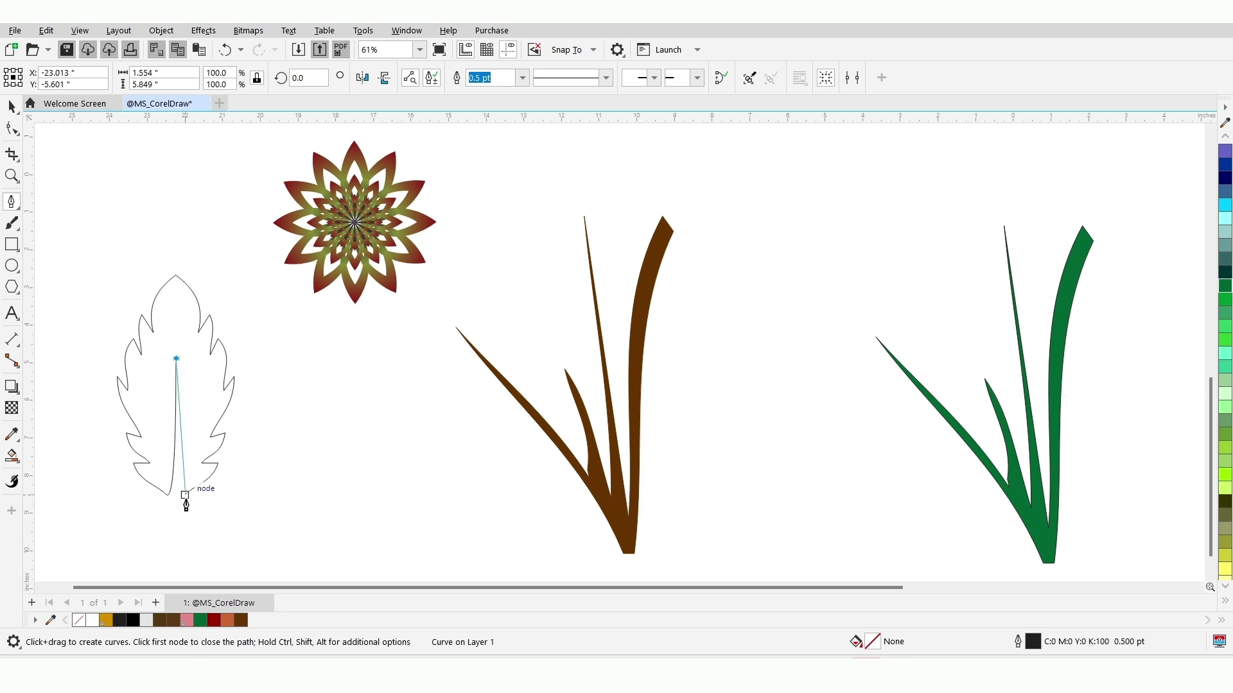
pyautogui.press('space')
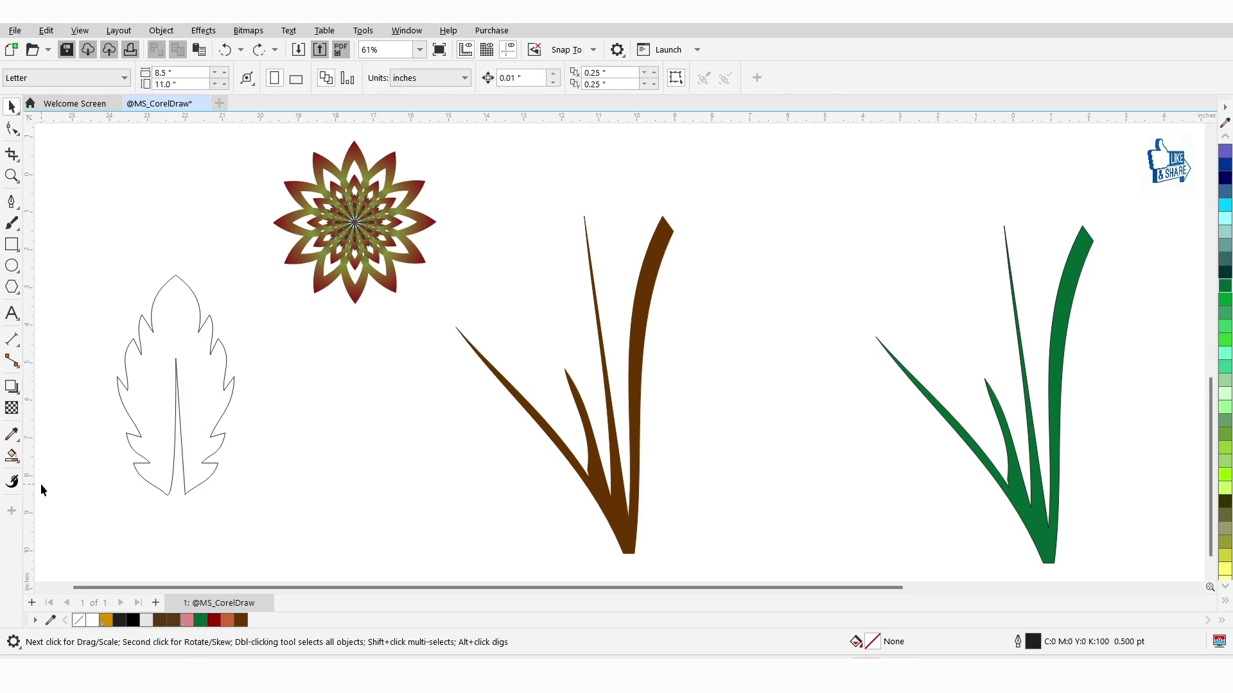
# - Fill the enclosed leaf outline with pink PANTONE 2445 C using Smart Fill
pyautogui.click(13, 457)
pyautogui.click(56, 474)
pyautogui.click(138, 437)
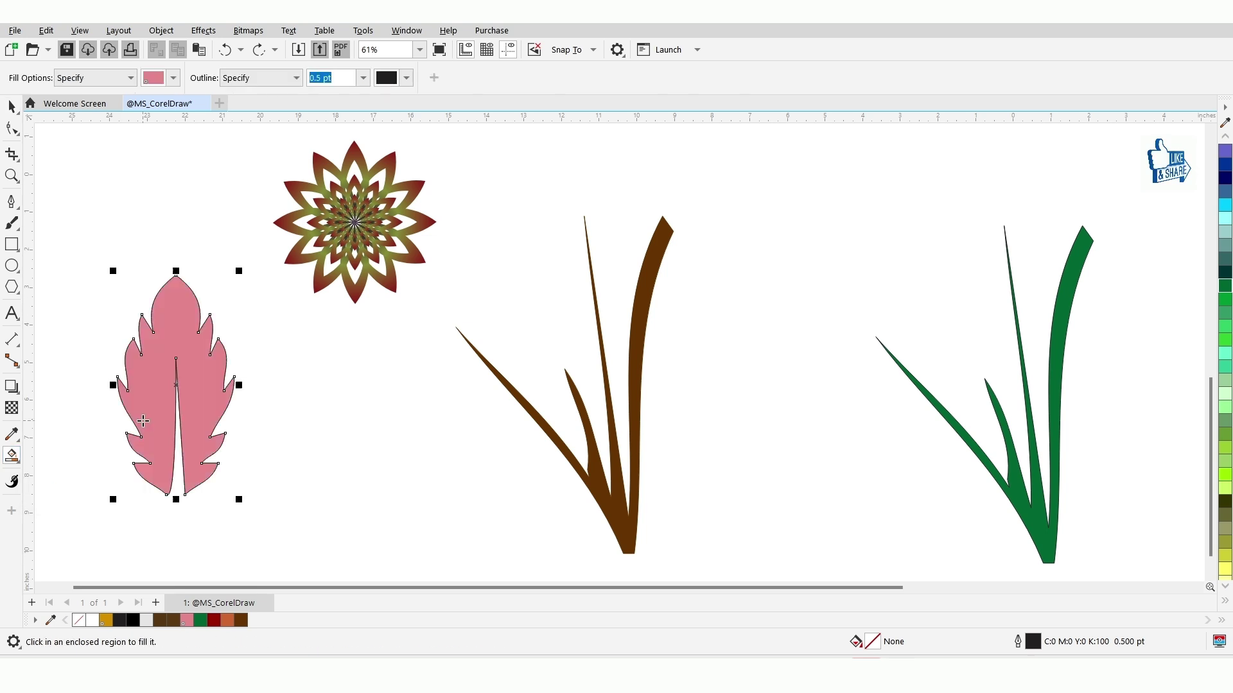
# - Move the filled leaf below the flower and delete the leftover outline curves
pyautogui.click(12, 105)
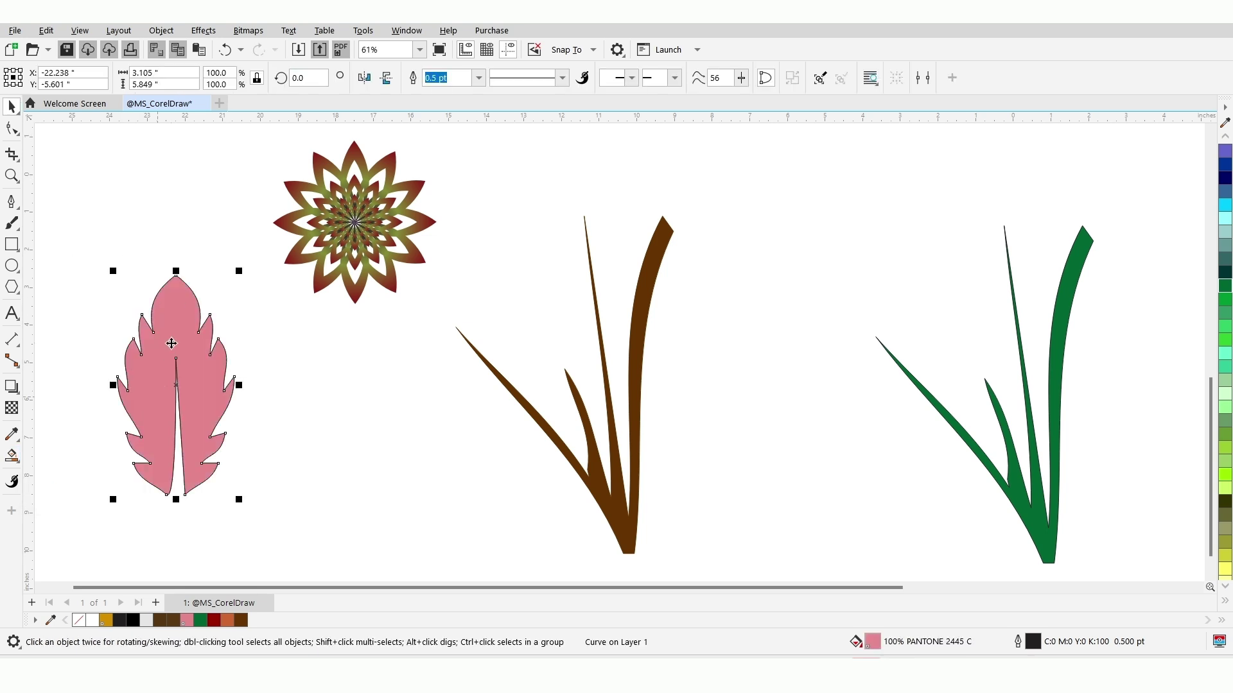
pyautogui.moveTo(171, 343); pyautogui.dragTo(361, 380)
pyautogui.moveTo(94, 233); pyautogui.dragTo(244, 507)
pyautogui.press('Delete')
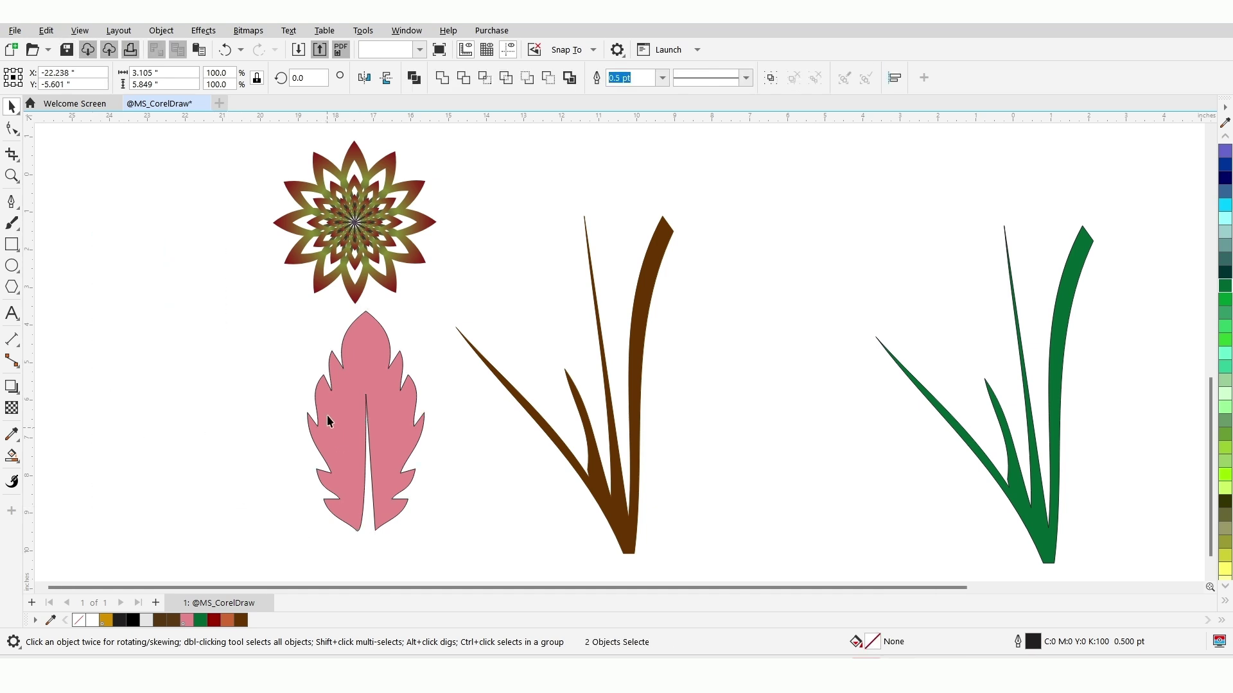
# - Recolor the leaf Forest Green (#006633) and move it to the empty area left of the flower
pyautogui.click(369, 391)
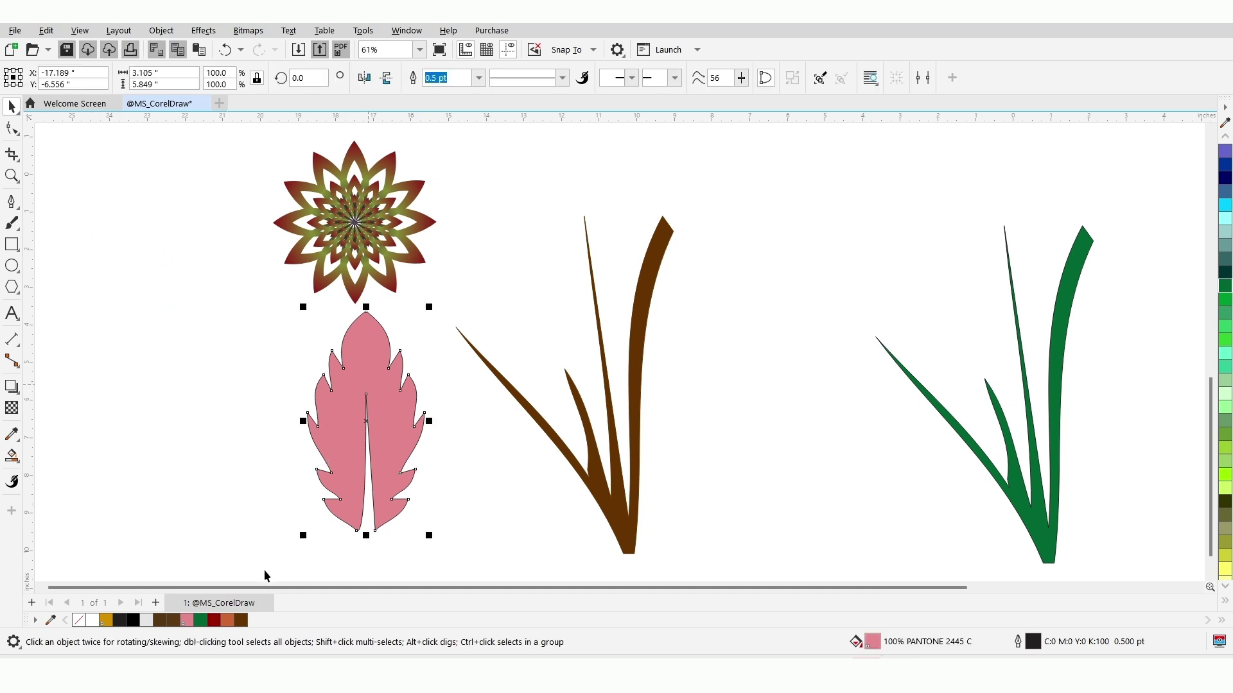
pyautogui.click(200, 620)
pyautogui.moveTo(371, 371); pyautogui.dragTo(278, 364)
pyautogui.moveTo(288, 505); pyautogui.dragTo(166, 310)
# - Move the brown stems slightly left and place a reduced copy of the flower on the tip of the short curved stem
pyautogui.moveTo(602, 470); pyautogui.dragTo(541, 458)
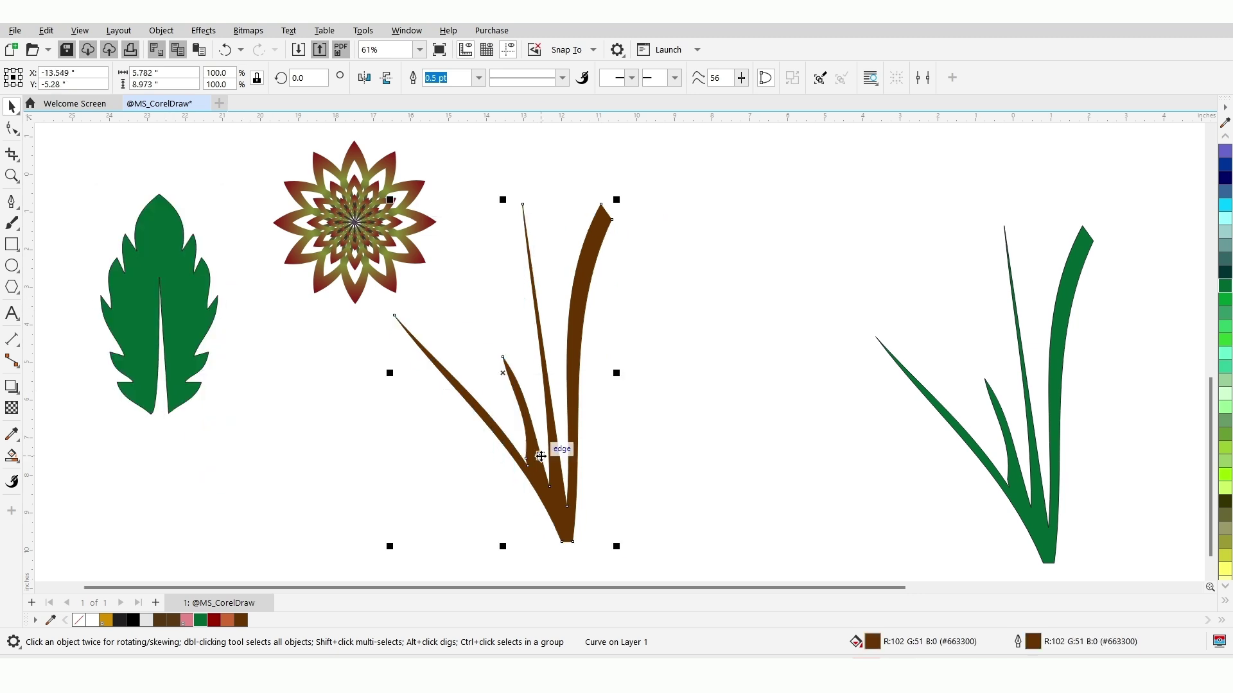
pyautogui.click(559, 447)
pyautogui.moveTo(382, 241); pyautogui.dragTo(722, 286)
pyautogui.moveTo(778, 357); pyautogui.dragTo(508, 341)
# - Place the large flower over the tall thick stem's tip, bring it in front of the stem and scale it to 3.245 in
pyautogui.moveTo(412, 244); pyautogui.dragTo(662, 214)
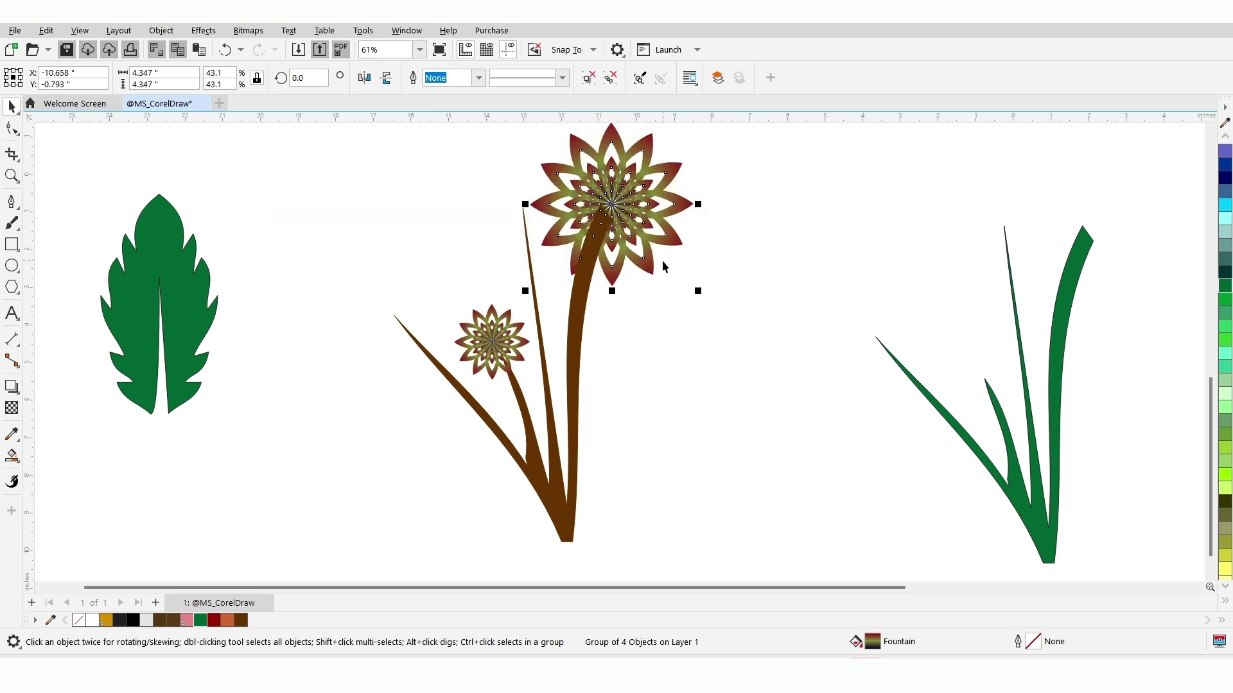
pyautogui.rightClick(633, 203)
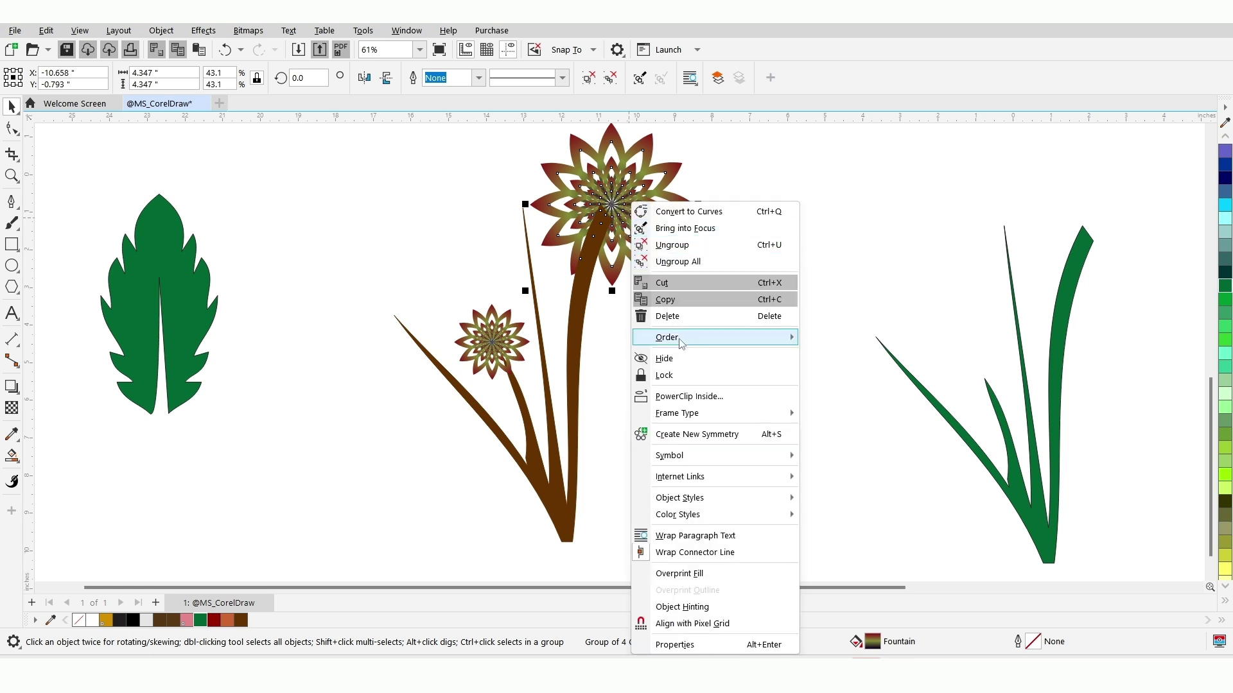
pyautogui.moveTo(680, 338)
pyautogui.click(828, 337)
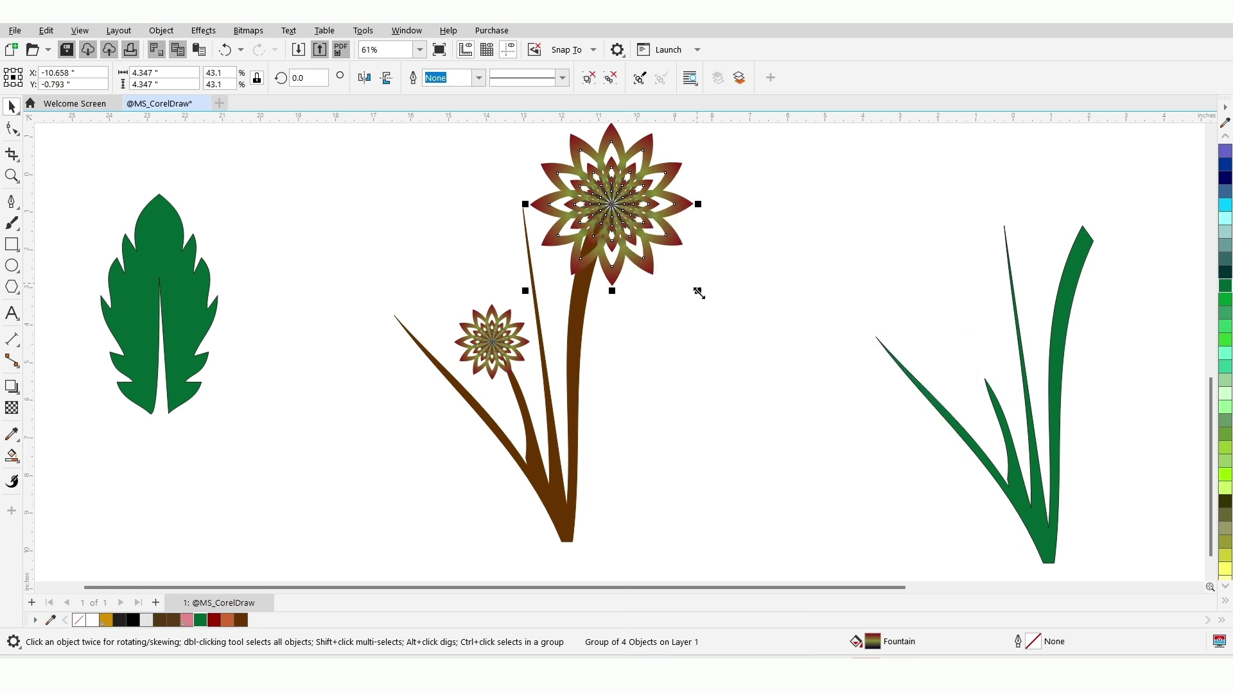
pyautogui.moveTo(699, 293); pyautogui.dragTo(657, 251)
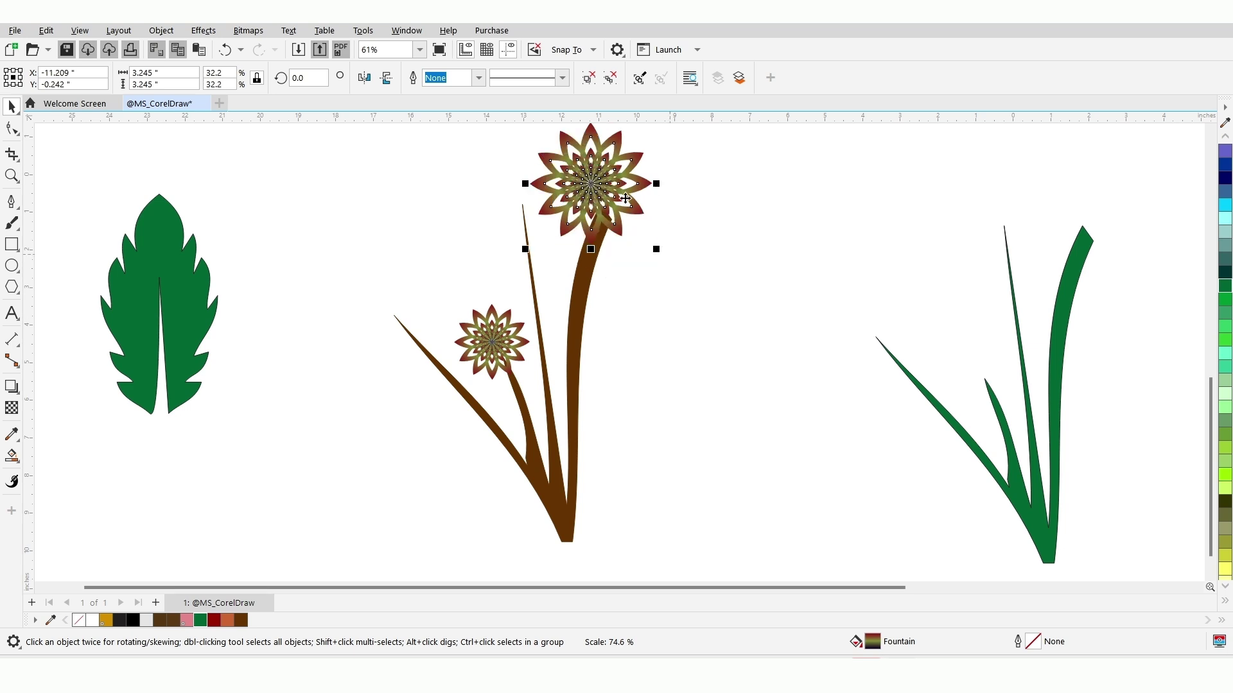
# - Seat the large flower on the thick stem's tip and place a slightly smaller copy on the tip of the long leftmost stem
pyautogui.moveTo(626, 199); pyautogui.dragTo(391, 318)
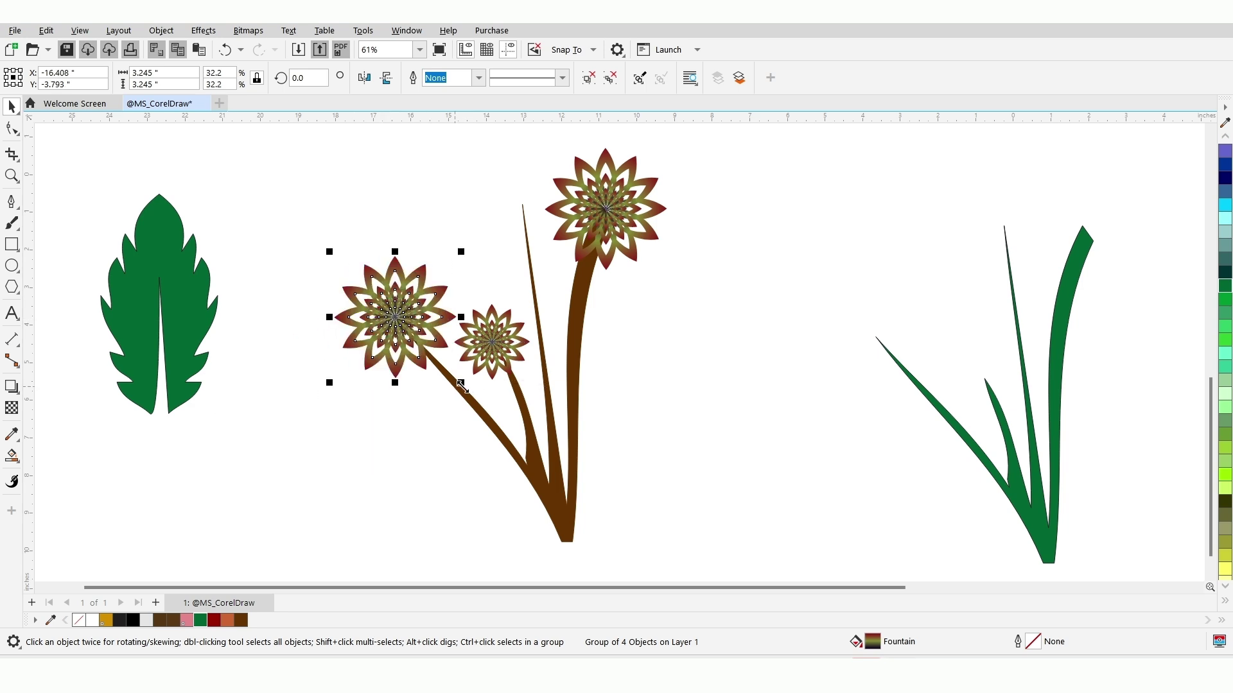
pyautogui.moveTo(462, 384); pyautogui.dragTo(440, 361)
pyautogui.moveTo(386, 303); pyautogui.dragTo(388, 306)
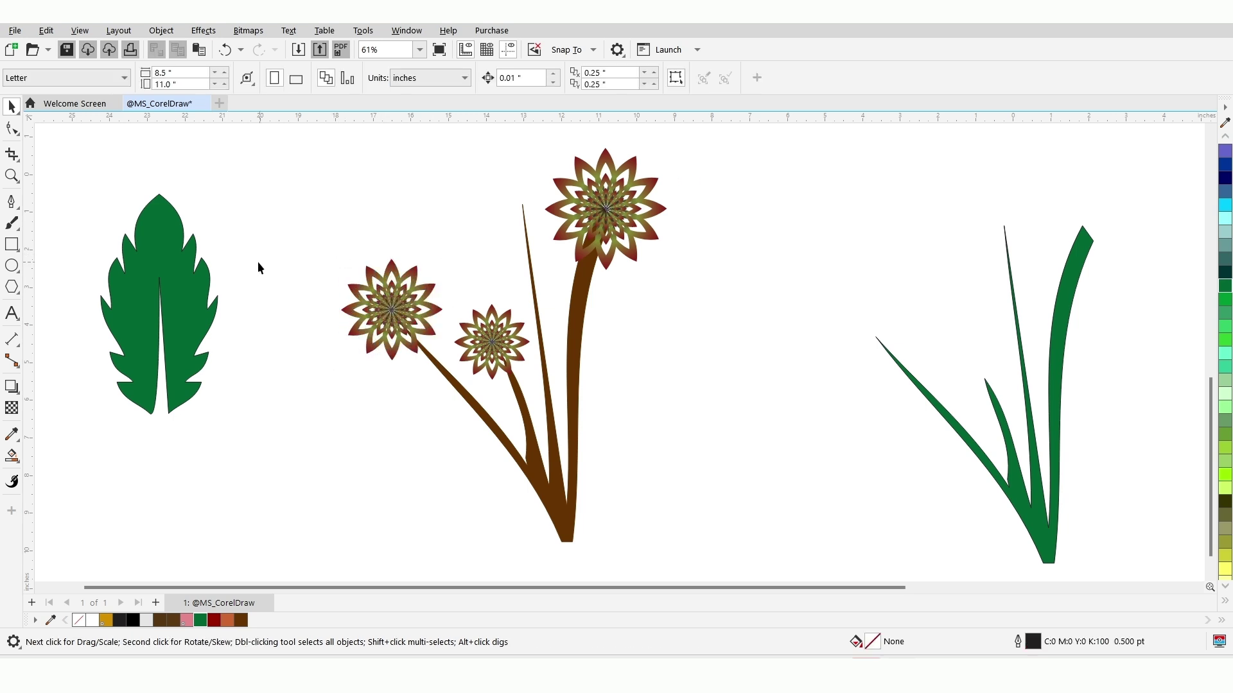
# - Place a copy of the green leaf beside the thick brown stem, rotated to 290.796 degrees and scaled to 31.1%
pyautogui.moveTo(196, 276); pyautogui.dragTo(722, 353)
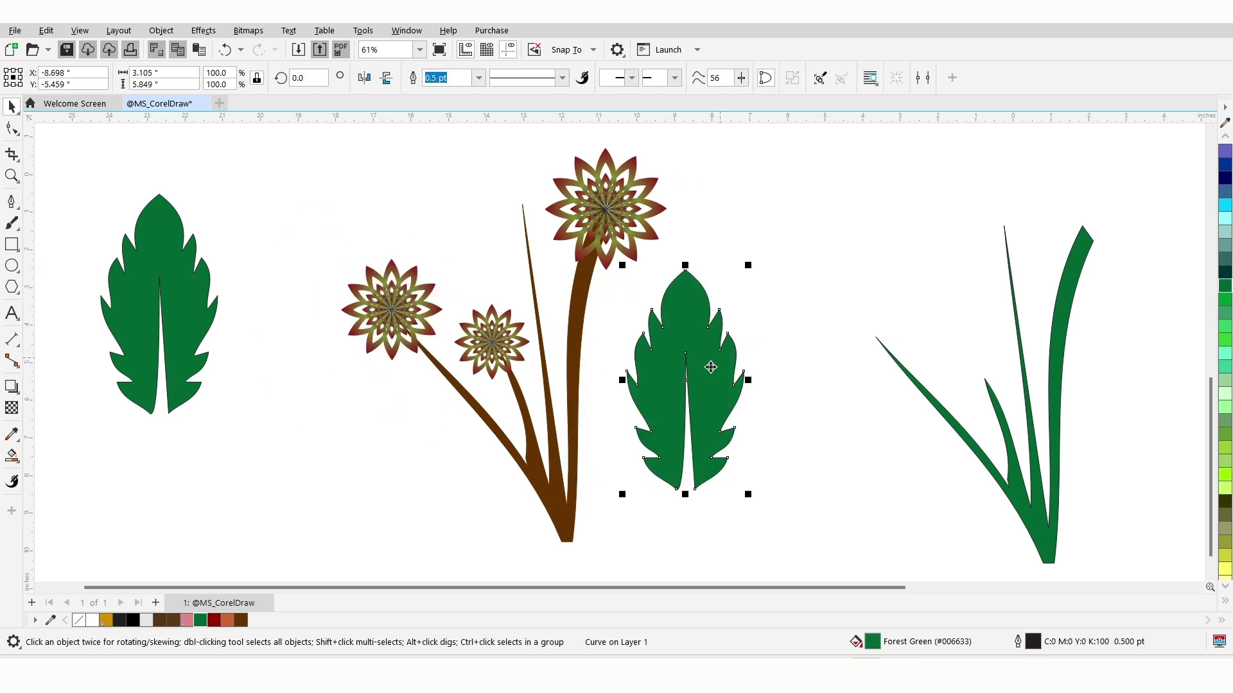
pyautogui.click(685, 381)
pyautogui.moveTo(752, 261); pyautogui.dragTo(744, 389)
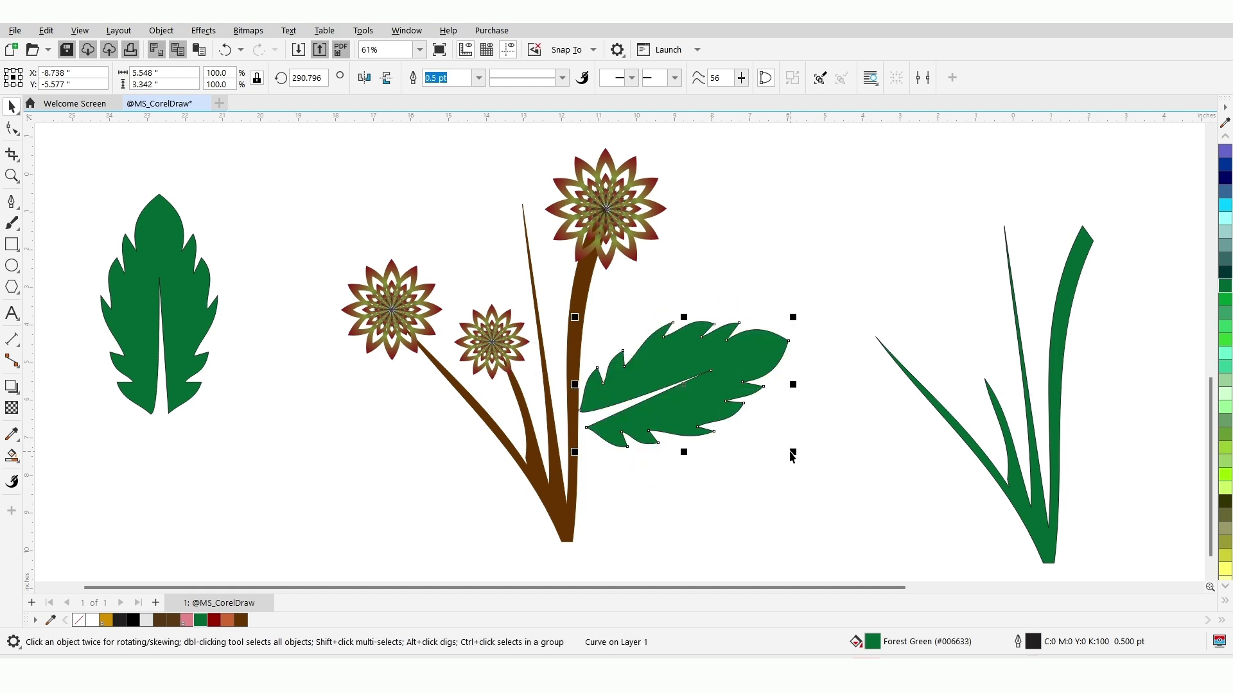
pyautogui.moveTo(791, 452); pyautogui.dragTo(643, 359)
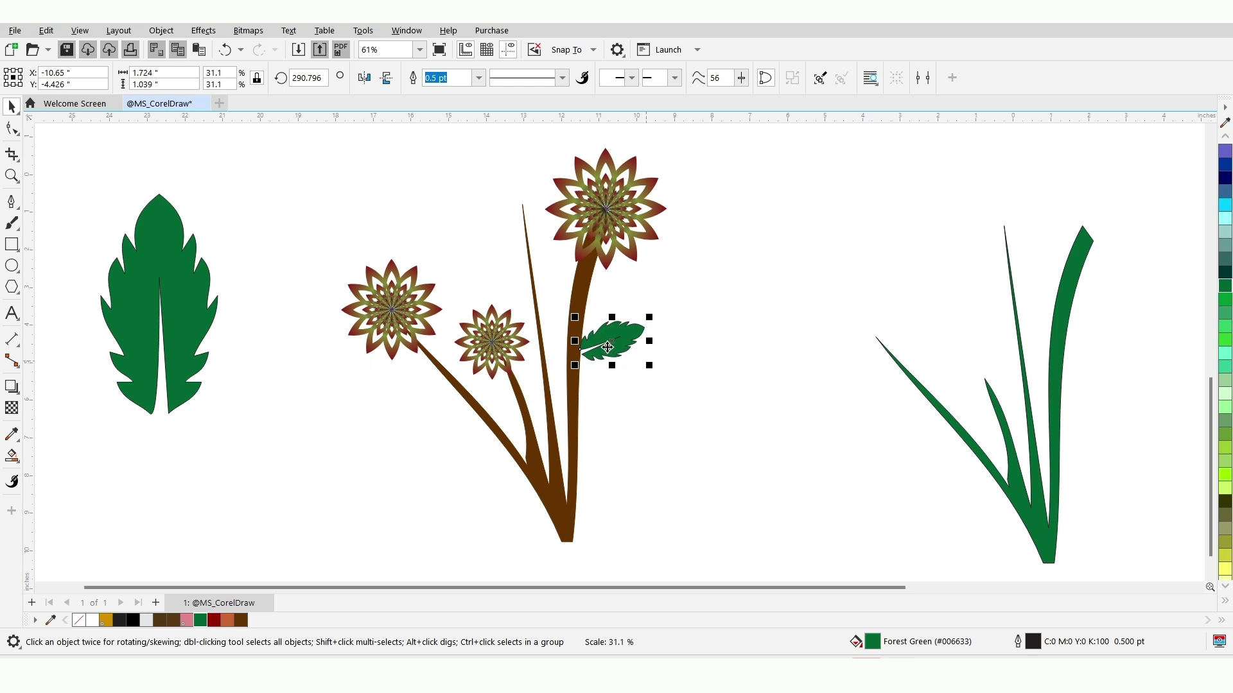
# - Move the thick stem's leaf higher and place a smaller copy on the opposite side, rotated to 244.303 degrees and scaled to 16.4%
pyautogui.click(594, 357)
pyautogui.click(575, 380)
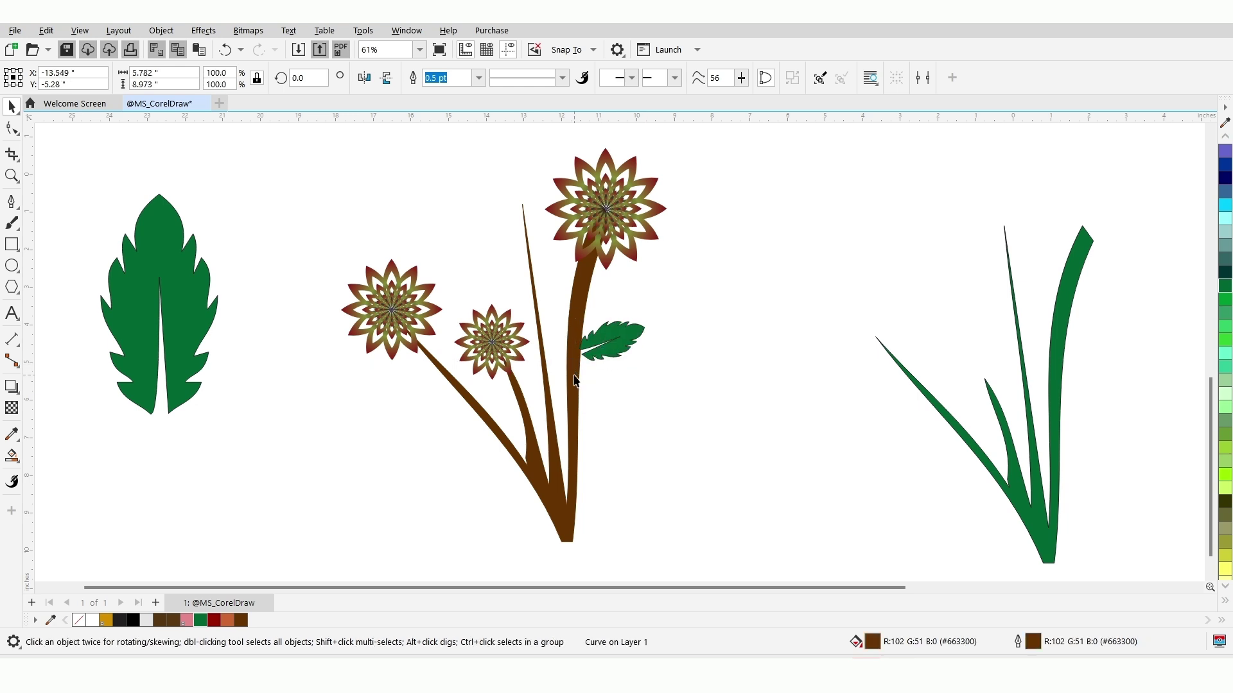
pyautogui.click(617, 354)
pyautogui.click(629, 360)
pyautogui.moveTo(617, 355); pyautogui.dragTo(590, 287)
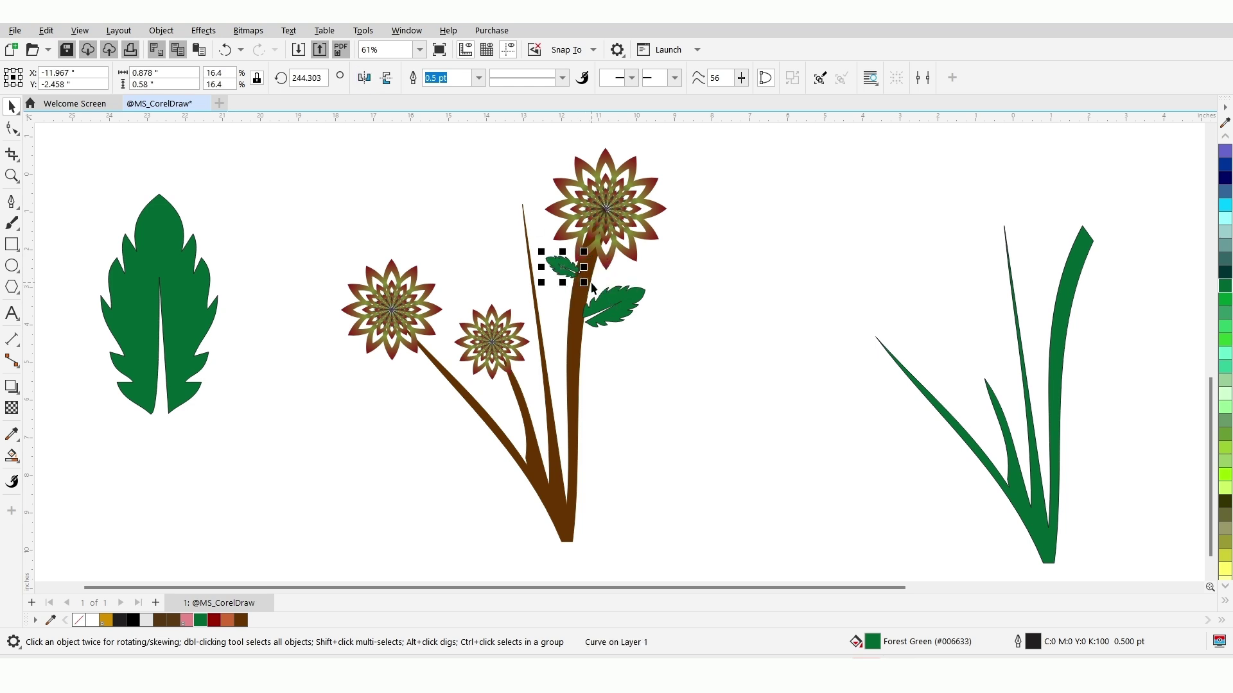
# - Place a copy of the leaf on the long leftmost stem, rotated to 82.516 degrees at 28.6% scale, and adjust its stacking order
pyautogui.click(650, 399)
pyautogui.moveTo(158, 327); pyautogui.dragTo(645, 436)
pyautogui.click(645, 436)
pyautogui.moveTo(578, 324); pyautogui.dragTo(683, 476)
pyautogui.moveTo(714, 393); pyautogui.dragTo(417, 405)
pyautogui.click(466, 421)
pyautogui.rightClick(454, 412)
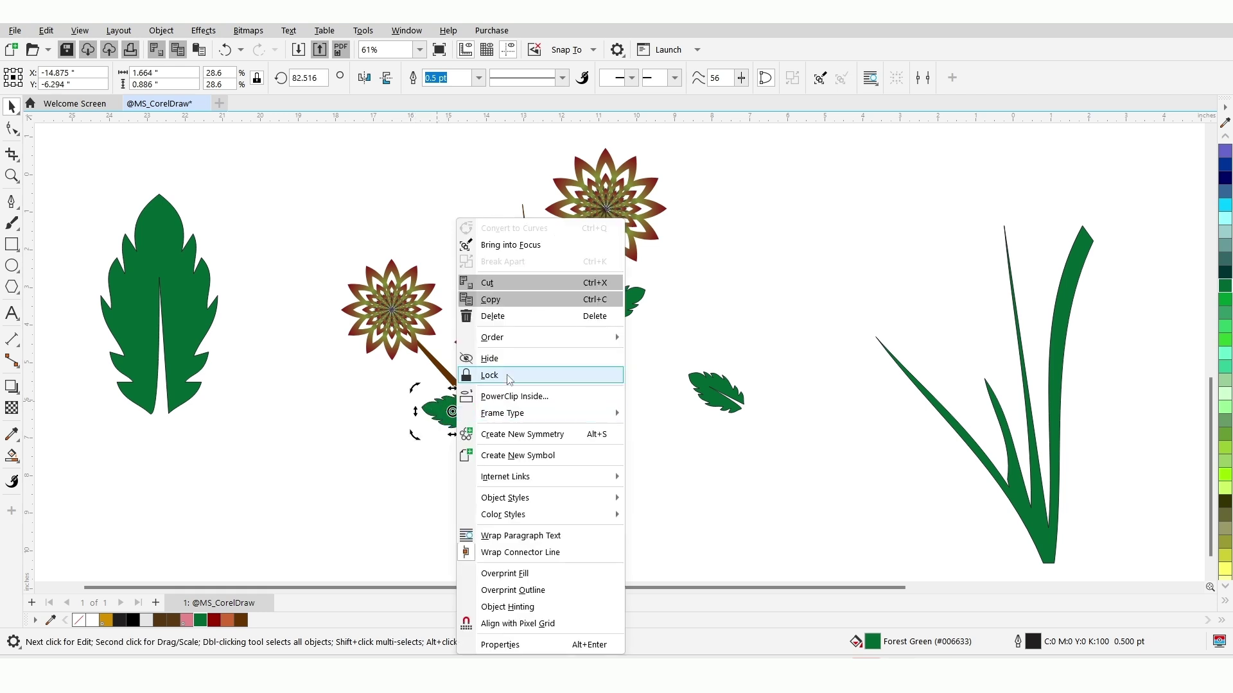
pyautogui.moveTo(496, 338)
pyautogui.click(687, 448)
pyautogui.click(476, 409)
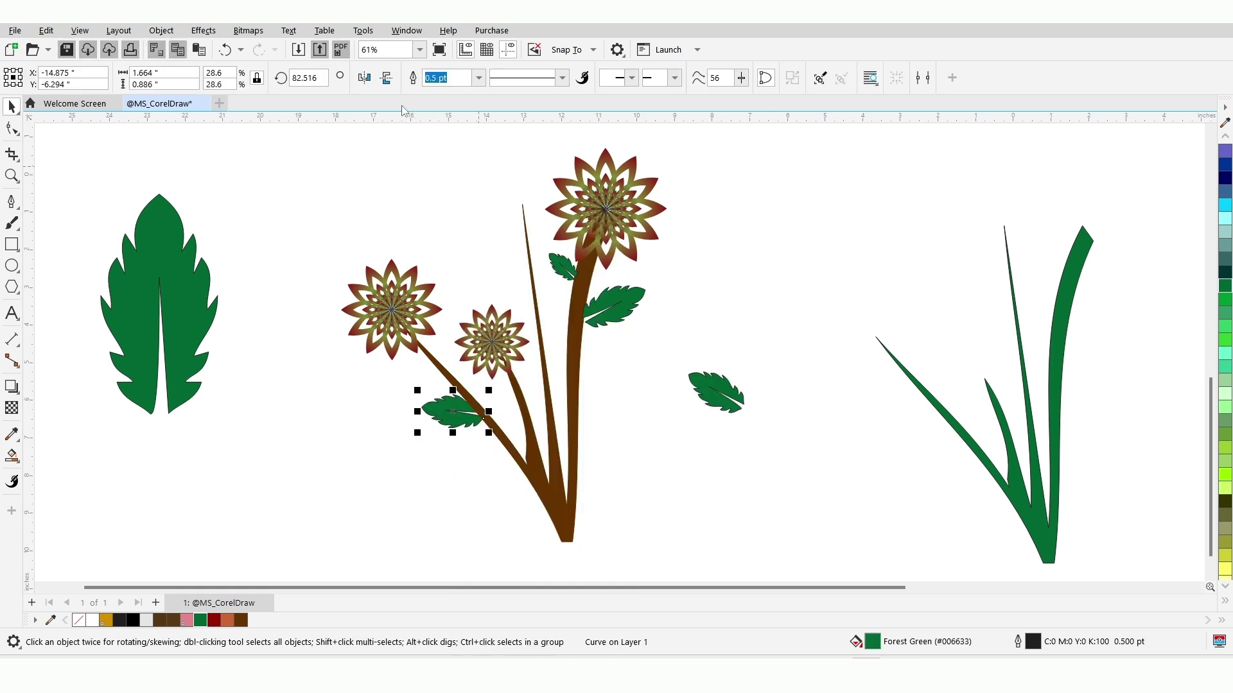
# - Place a slightly reduced leaf copy on the lower right side of the thick stem, rotated to 109.967 degrees
pyautogui.moveTo(457, 423); pyautogui.dragTo(642, 354)
pyautogui.click(604, 389)
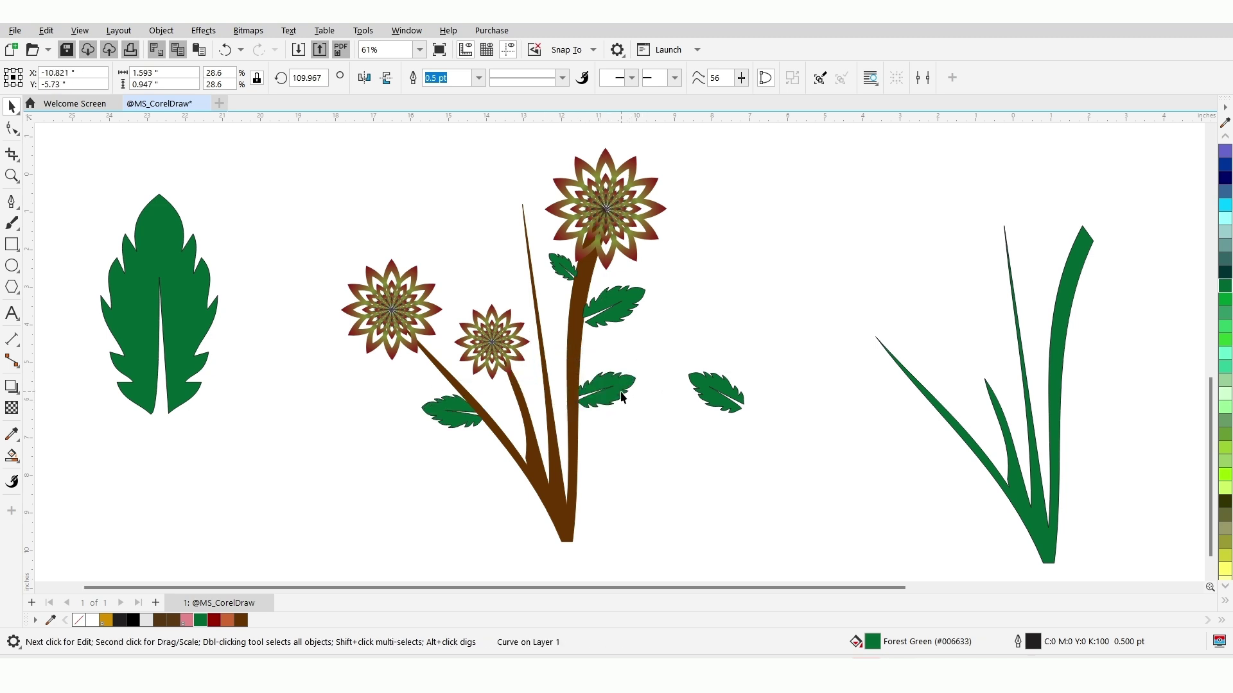
pyautogui.click(621, 395)
# - Place small leaf copies beside the leftmost stem and the short stem, the latter scaled to 12.4% and rotated to 349.807 degrees
pyautogui.moveTo(642, 413); pyautogui.dragTo(468, 350)
pyautogui.click(486, 342)
pyautogui.click(464, 355)
pyautogui.moveTo(461, 361); pyautogui.dragTo(512, 398)
pyautogui.click(409, 376)
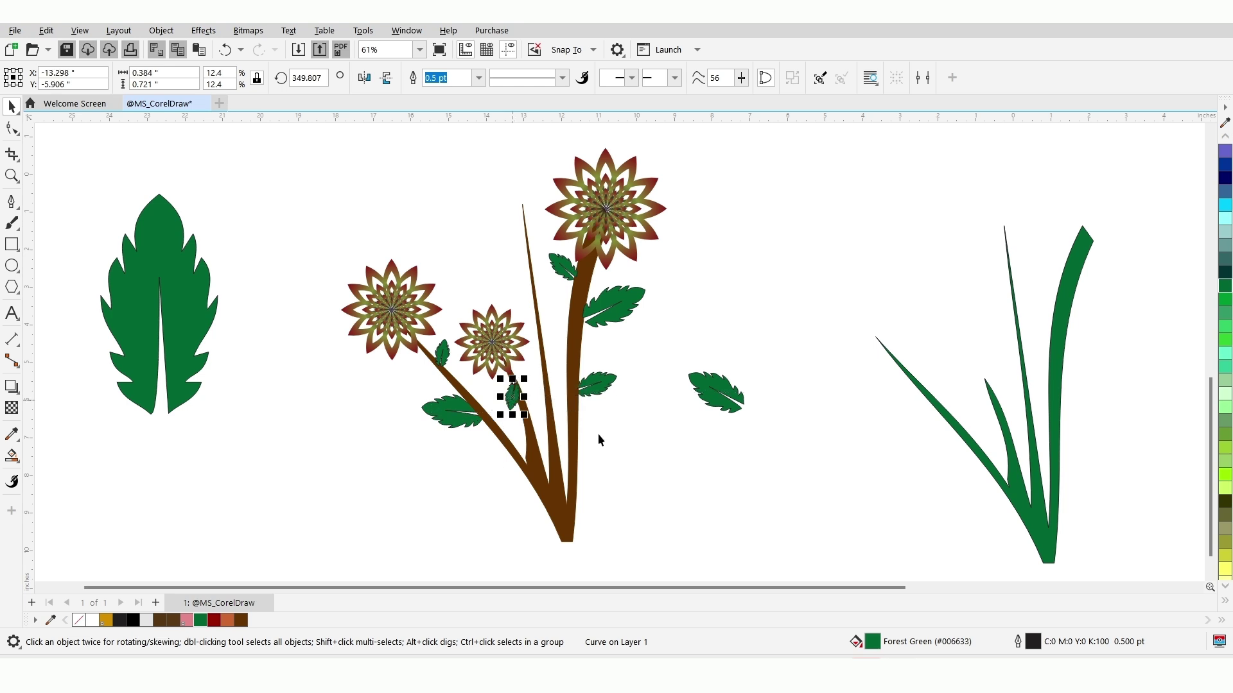
# - Place a reduced copy of the small flower on the tip of the thin upright stem
pyautogui.click(646, 425)
pyautogui.moveTo(485, 358); pyautogui.dragTo(519, 199)
pyautogui.click(649, 257)
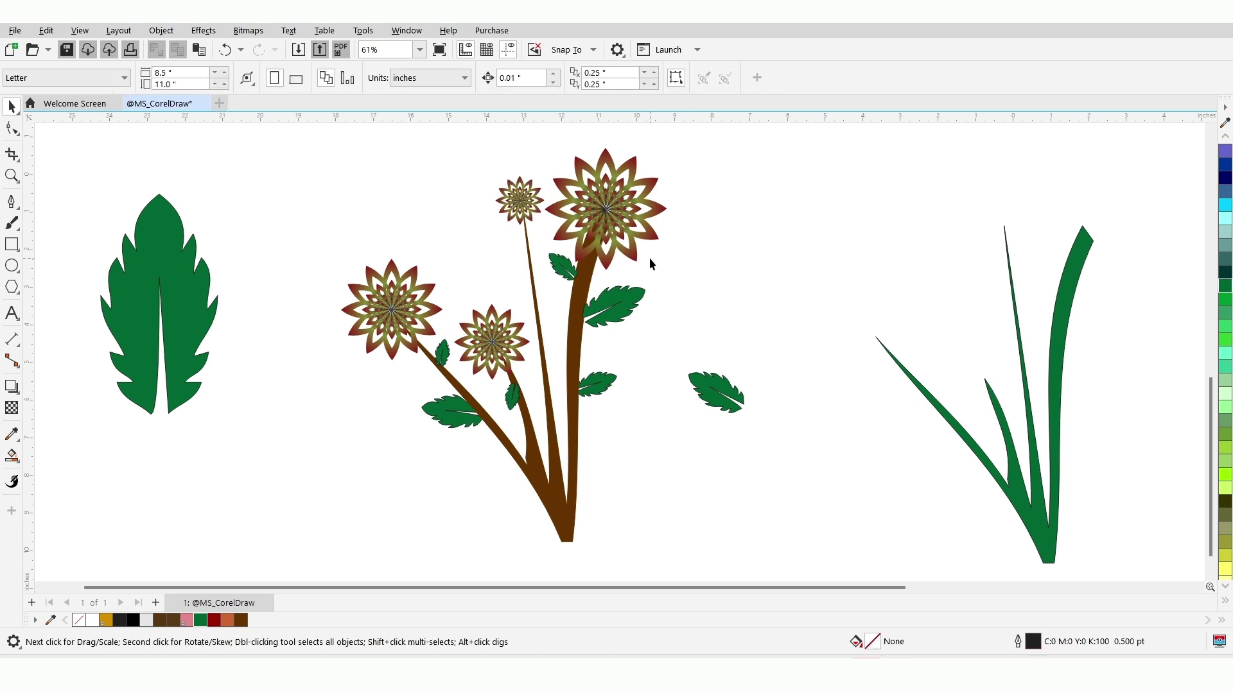
# - Place a tiny leaf under the thin stem's flower and an 8.0% copy right of the short stem, rotated to 143.041 degrees
pyautogui.click(196, 320)
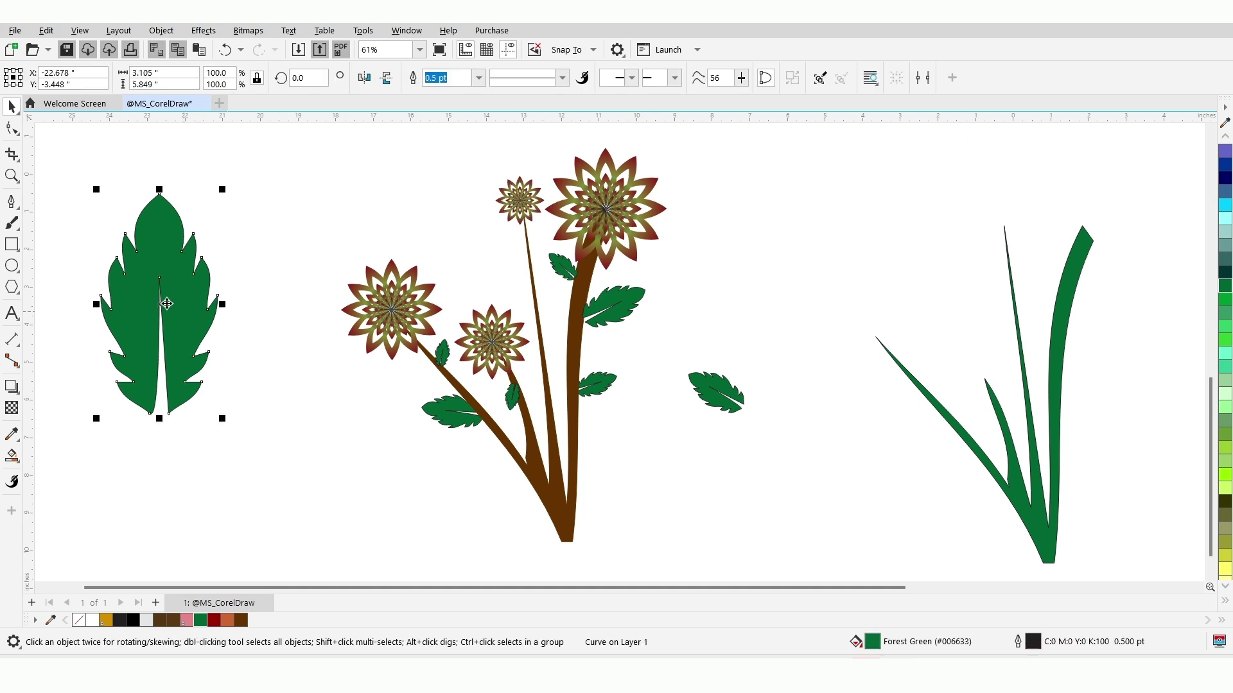
pyautogui.click(166, 303)
pyautogui.moveTo(97, 187); pyautogui.dragTo(31, 282)
pyautogui.moveTo(69, 388); pyautogui.dragTo(526, 299)
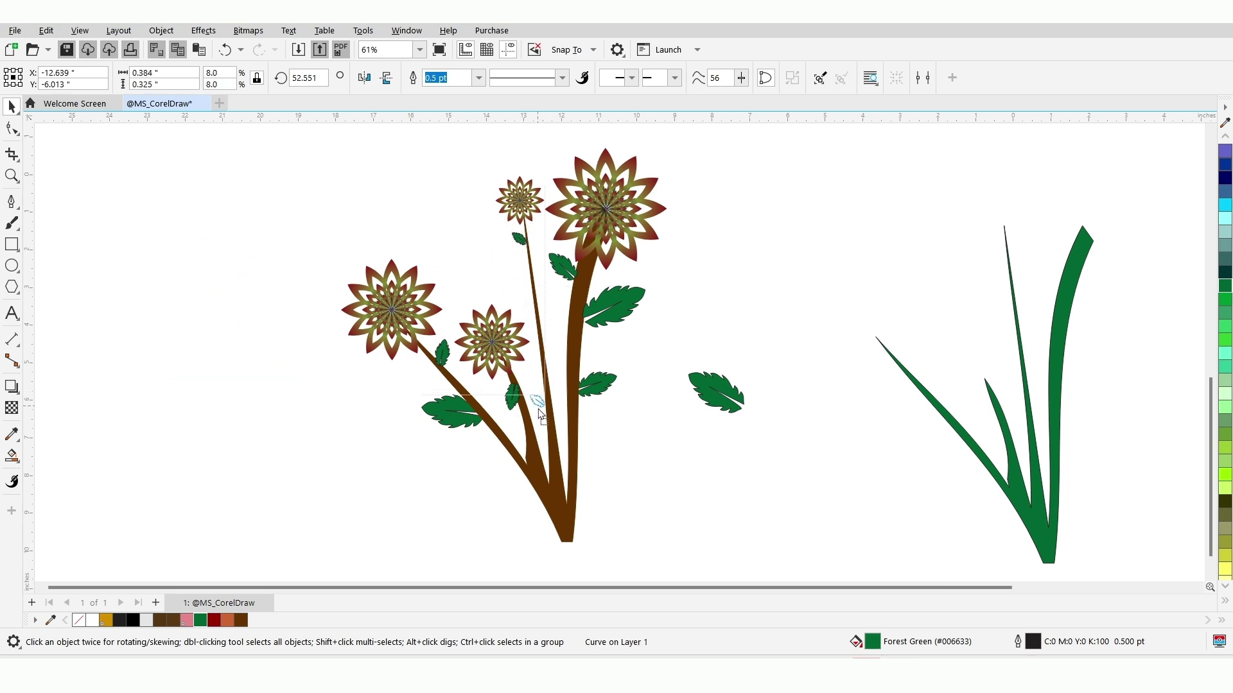
pyautogui.moveTo(541, 415)
pyautogui.mouseDown()
pyautogui.moveTo(533, 387)
pyautogui.moveTo(540, 409)
pyautogui.moveTo(549, 390)
pyautogui.moveTo(548, 409)
pyautogui.mouseUp()
pyautogui.click(539, 409)
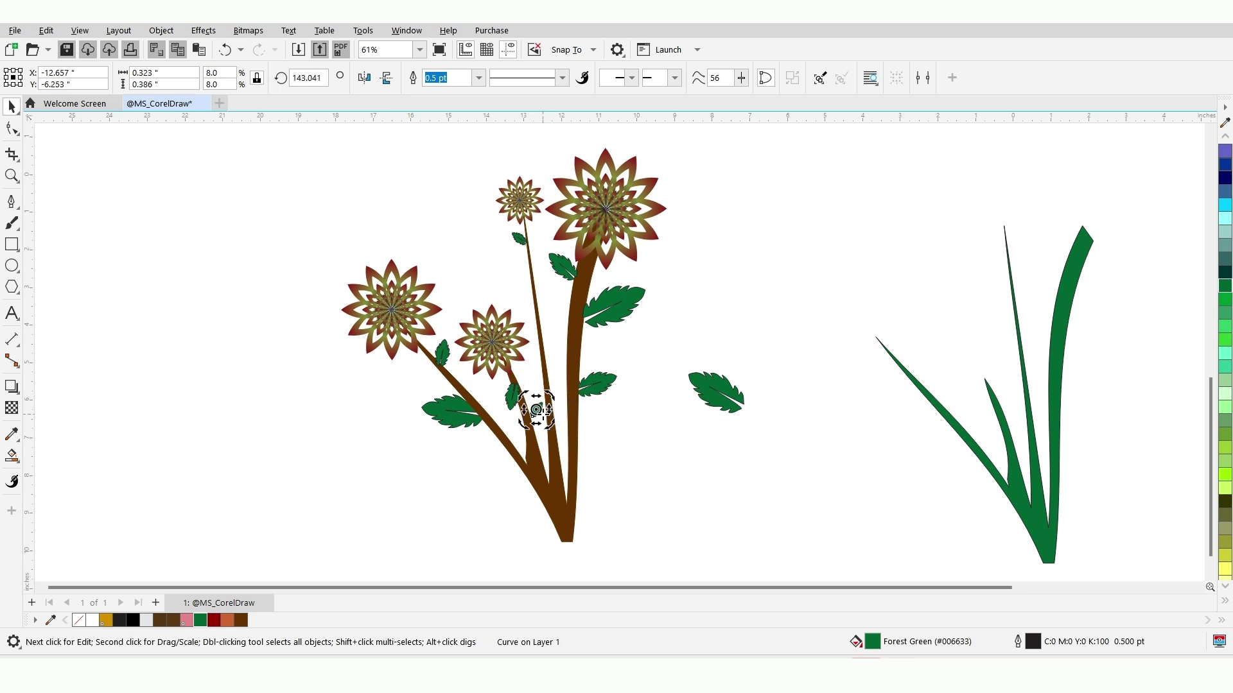
# - Adjust the stacking order of the small leaf left of the short stem and shift the leaf slightly left
pyautogui.click(652, 444)
pyautogui.rightClick(516, 399)
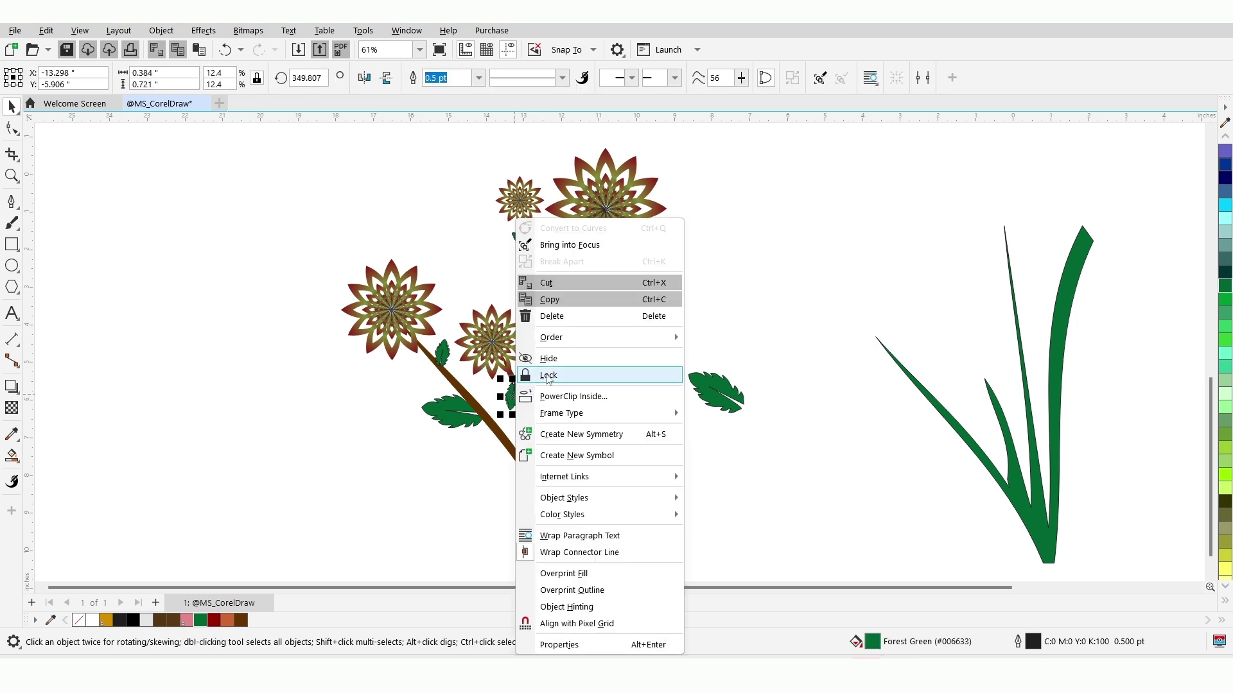
pyautogui.moveTo(565, 336)
pyautogui.click(745, 378)
pyautogui.click(493, 389)
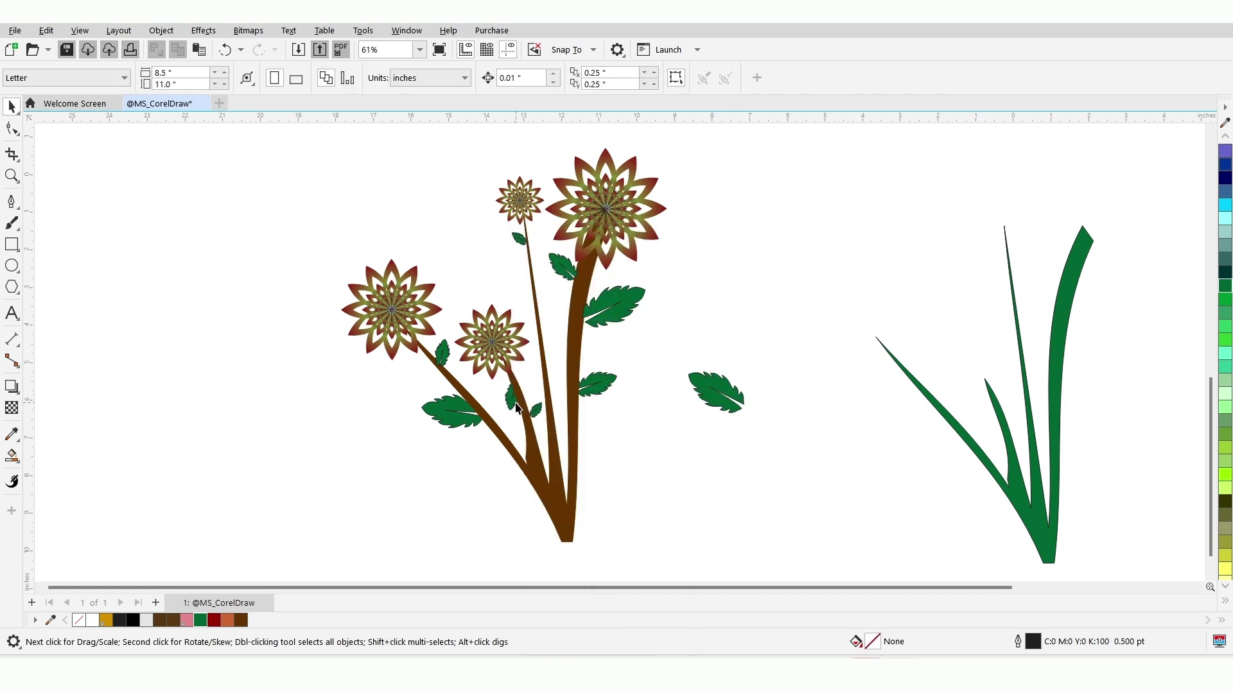
pyautogui.click(516, 406)
pyautogui.click(514, 402)
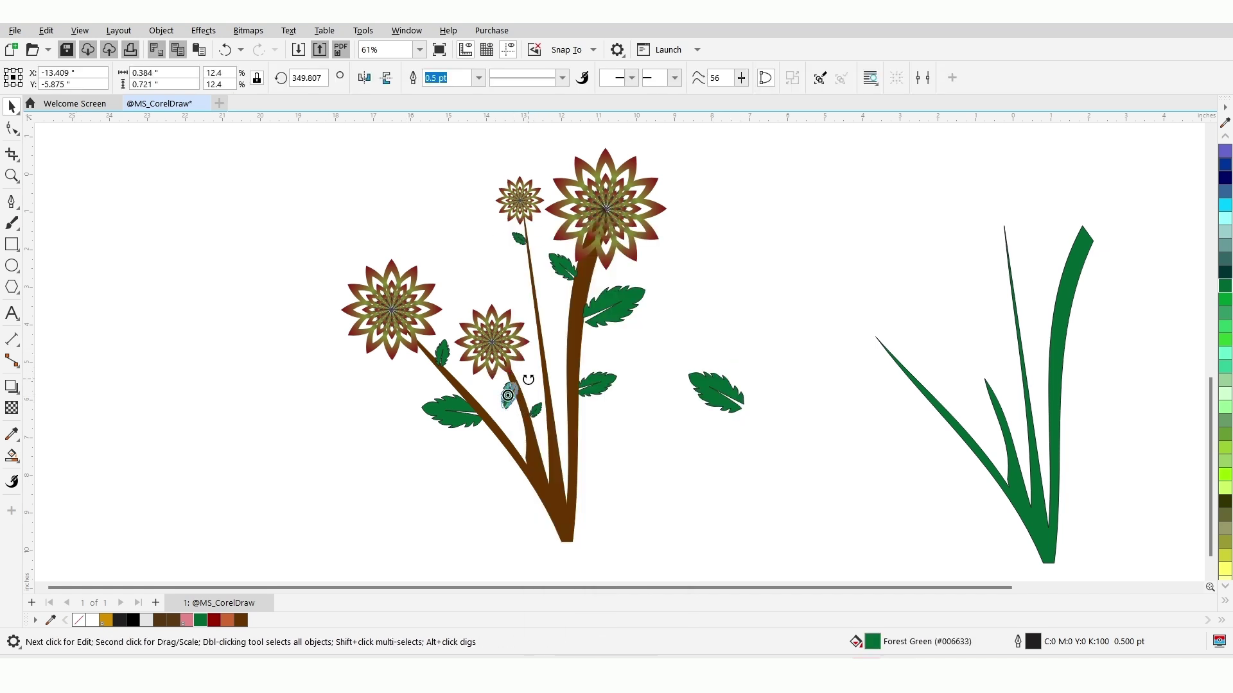
pyautogui.click(690, 196)
# - Seat the spare leaf on the left side of the thin upright stem, scaled to 26.0% and rotated to 59.029 degrees
pyautogui.moveTo(624, 314); pyautogui.dragTo(551, 316)
pyautogui.rightClick(526, 298)
pyautogui.click(547, 317)
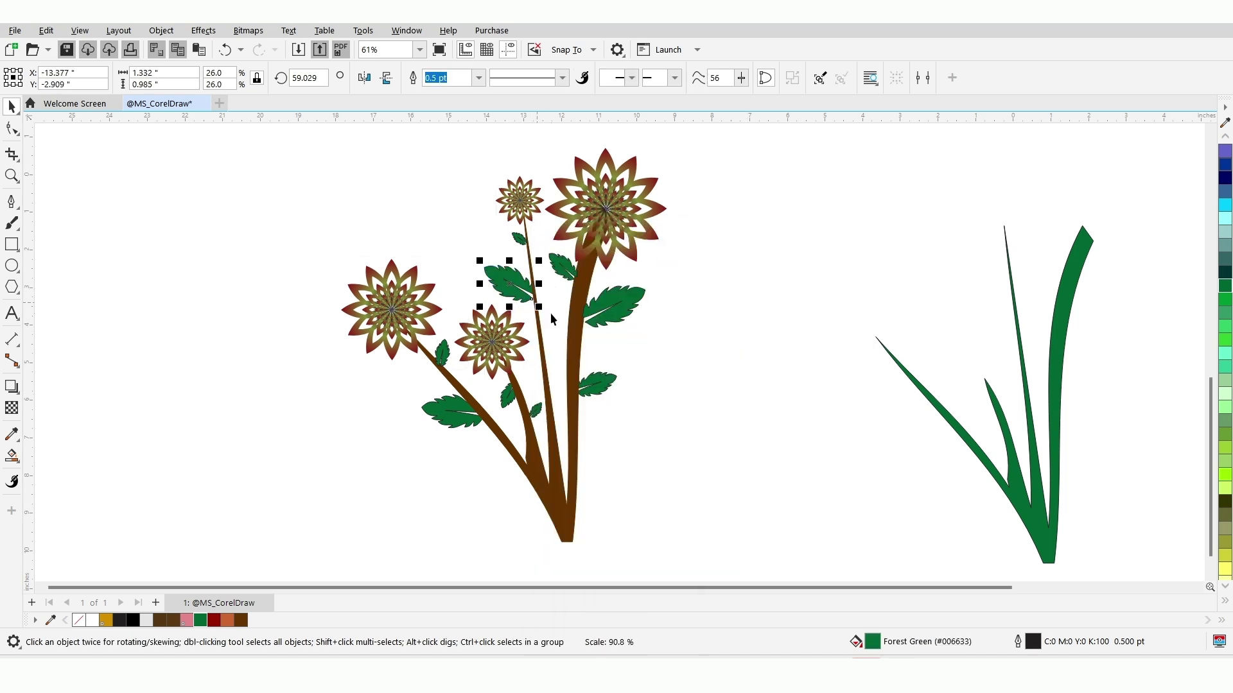
pyautogui.click(694, 384)
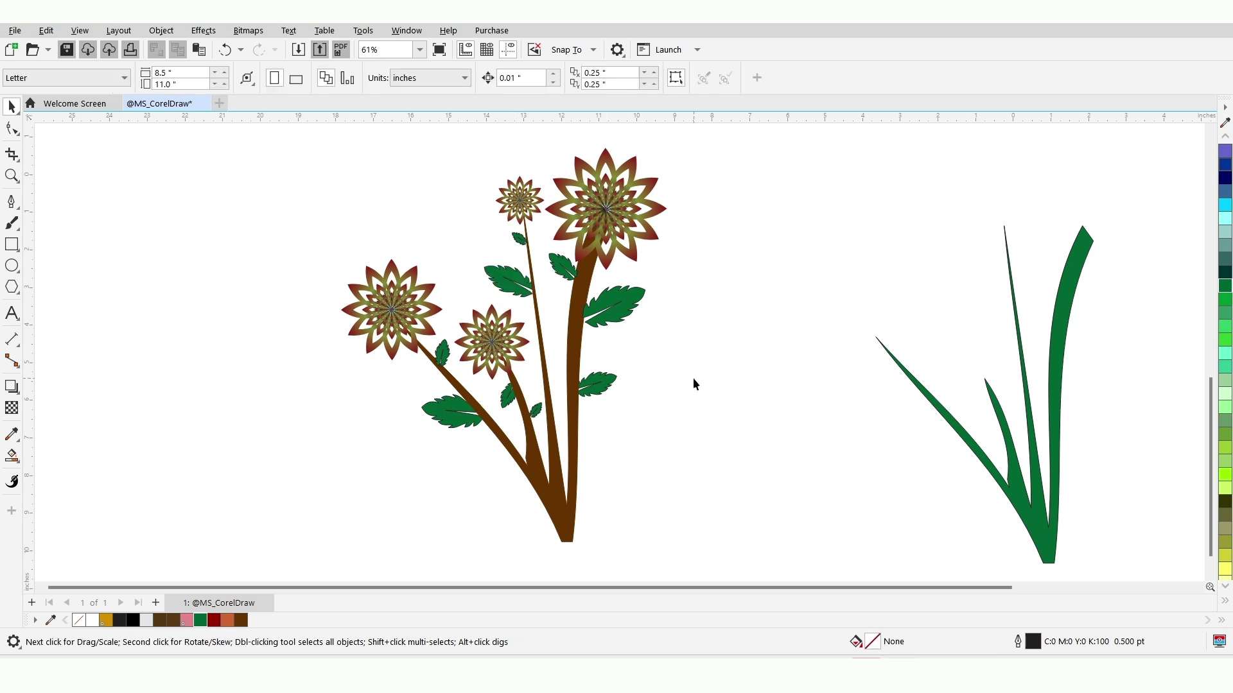
# - Place a copy of the tiny leaf on the right side of the thin upright stem
pyautogui.moveTo(537, 411); pyautogui.dragTo(542, 273)
pyautogui.click(718, 364)
pyautogui.rightClick(540, 269)
pyautogui.moveTo(537, 266); pyautogui.dragTo(536, 268)
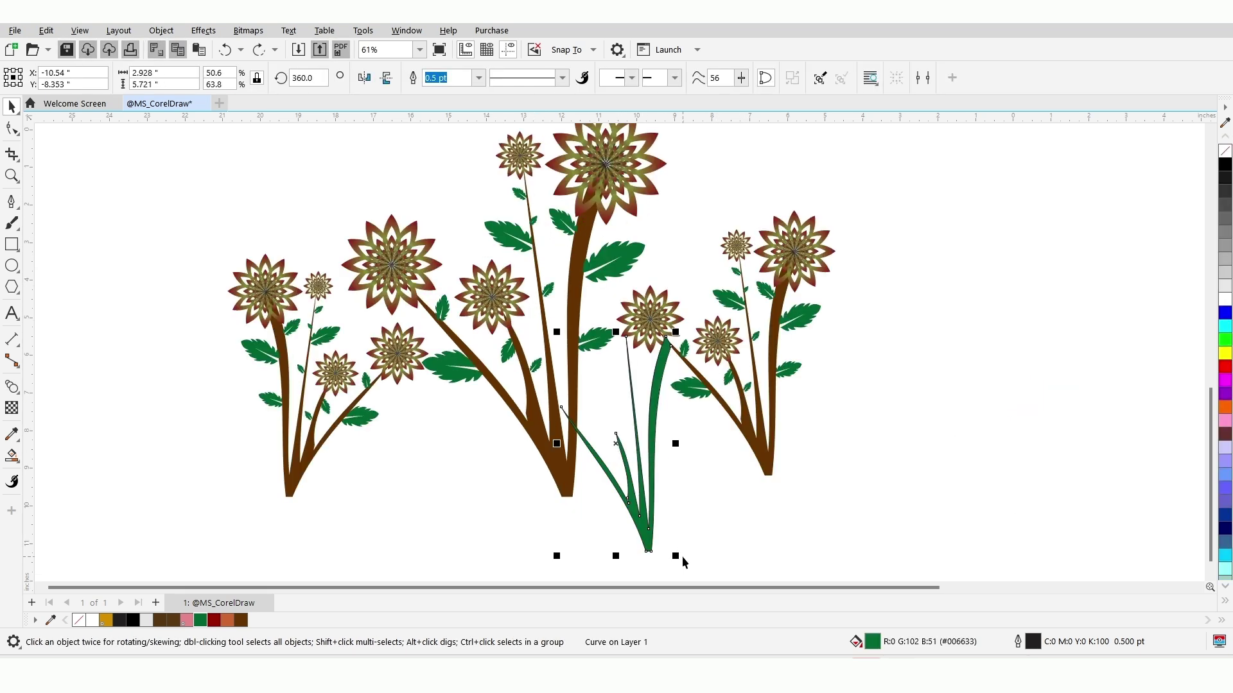
# - Shrink the green blades to 1.968 by 3.845 in, place them left of the left plant and copy them beyond the right plant
pyautogui.moveTo(678, 558); pyautogui.dragTo(230, 502)
pyautogui.click(626, 466)
pyautogui.moveTo(216, 453); pyautogui.dragTo(841, 447)
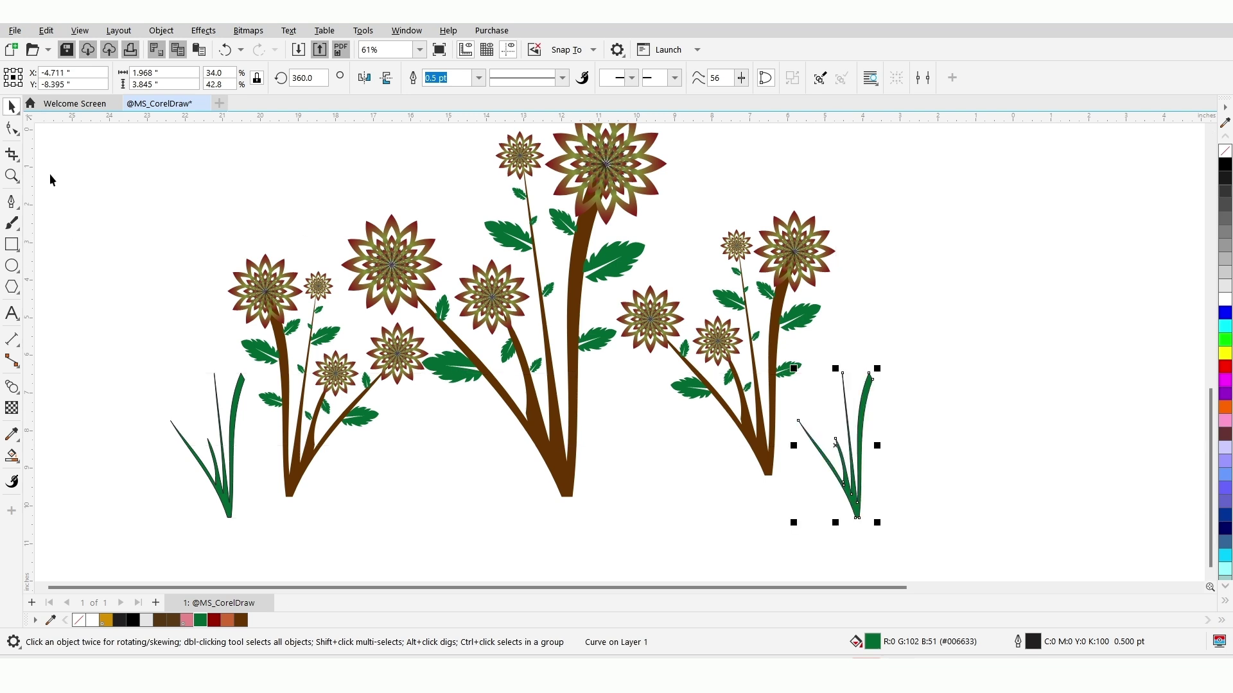
# - Mirror the right-hand green blades horizontally and move them slightly right, clear of the right plant
pyautogui.click(370, 83)
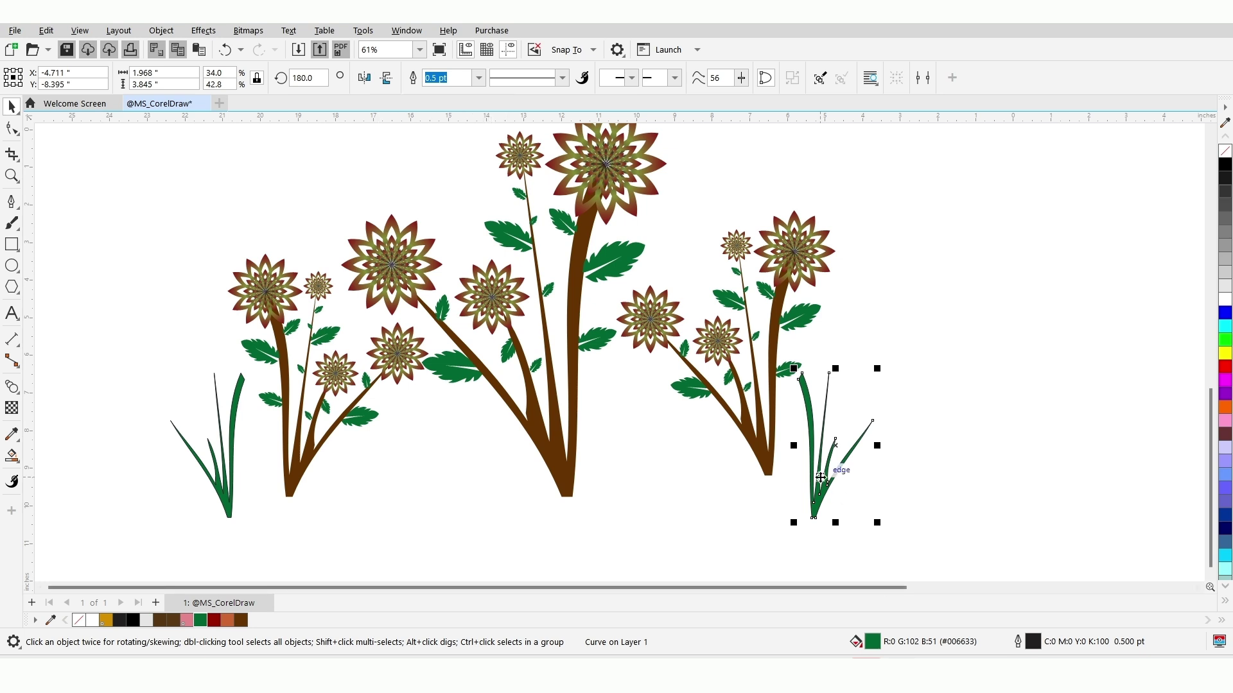
pyautogui.moveTo(833, 446); pyautogui.dragTo(860, 452)
pyautogui.click(632, 495)
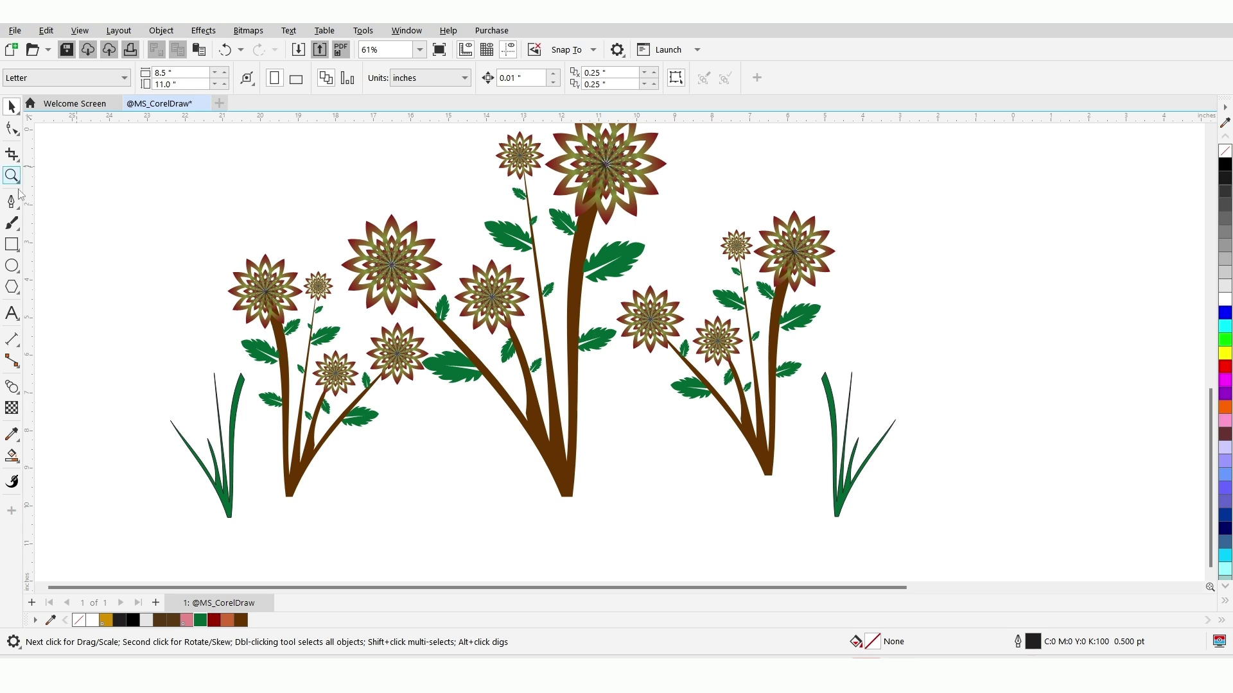
# - Spray a strip of dry grass from the Artistic Media Plants category along the base of all the plants
pyautogui.click(21, 232)
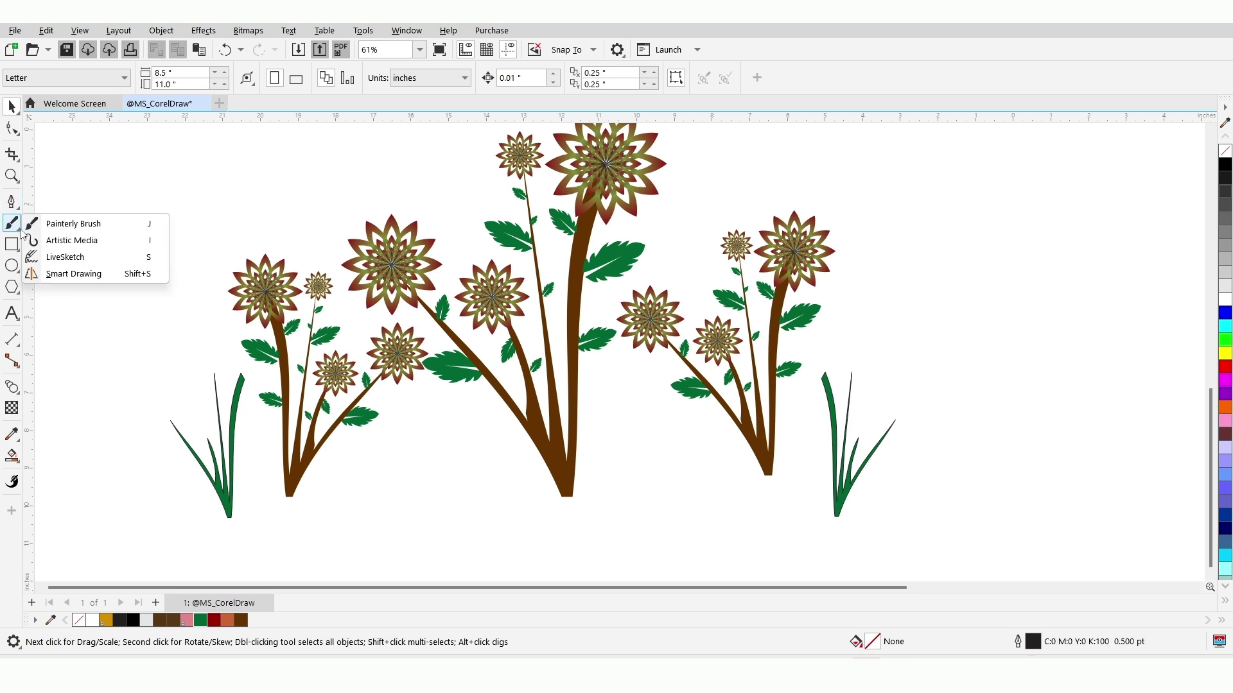
pyautogui.click(71, 240)
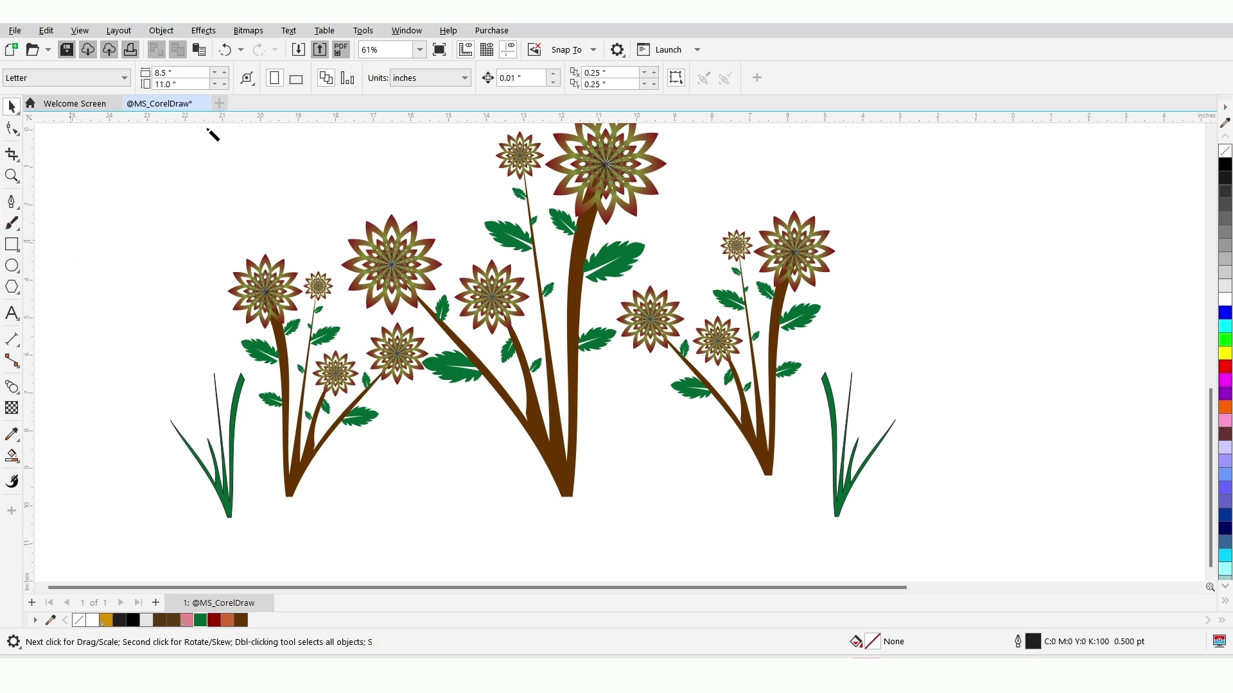
pyautogui.click(239, 79)
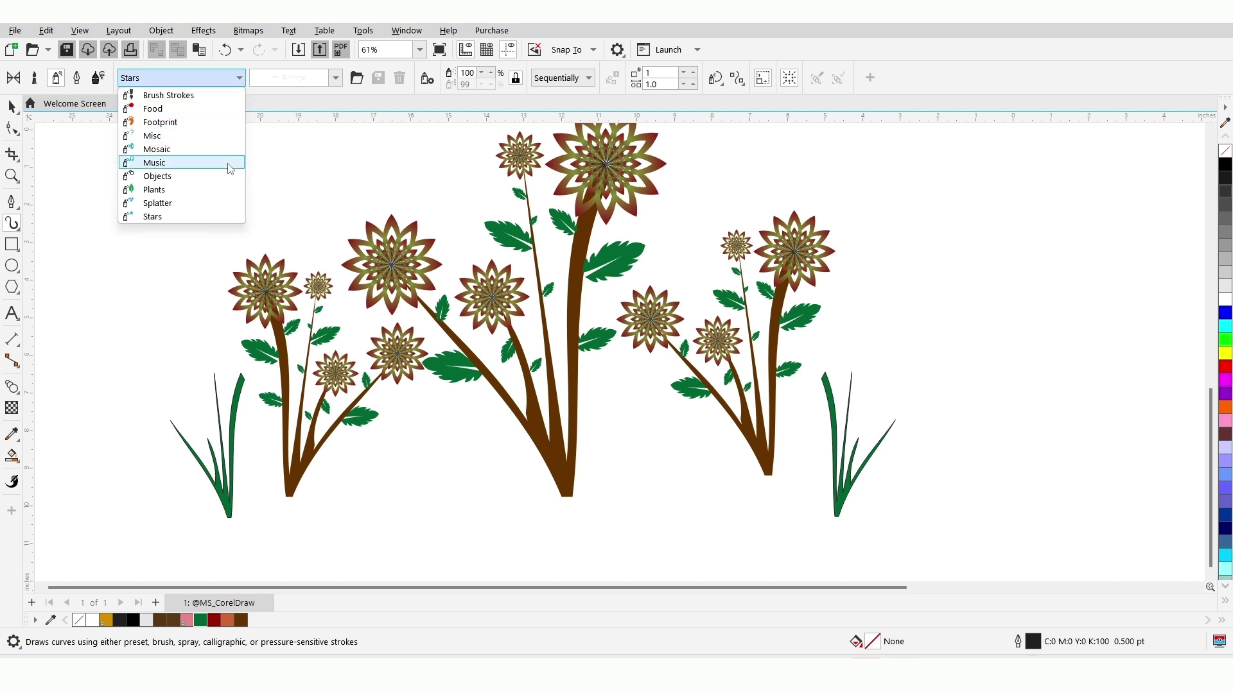
pyautogui.click(230, 189)
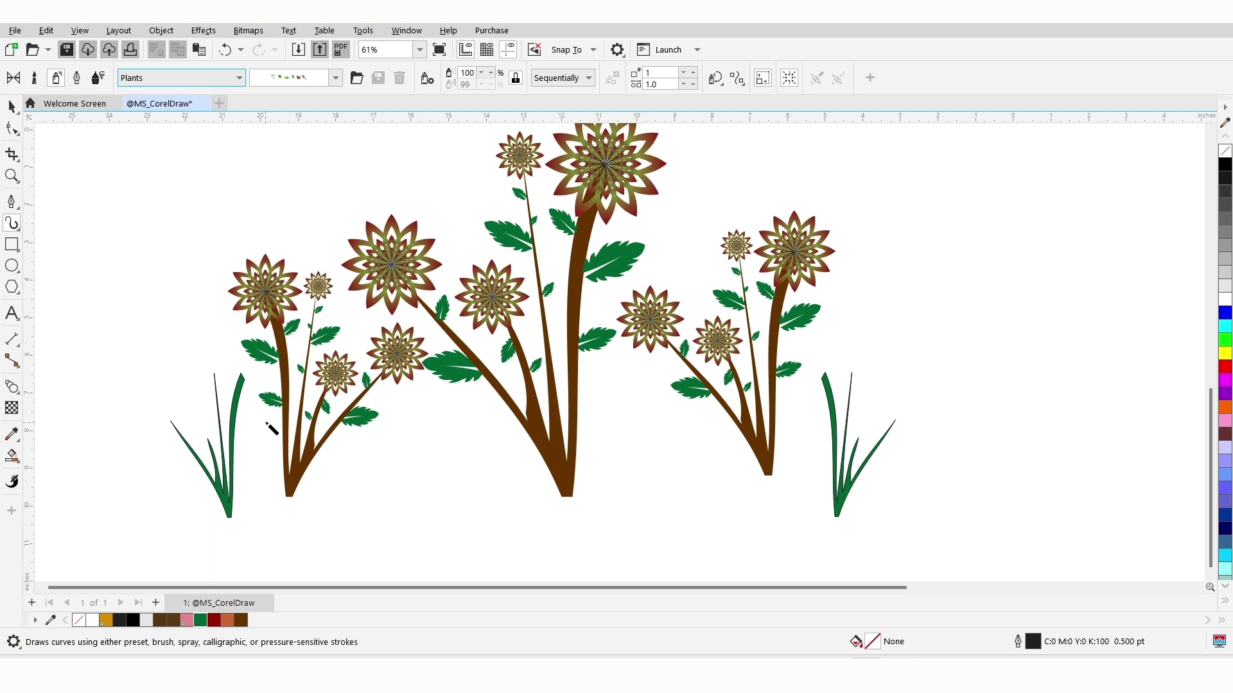
pyautogui.click(335, 78)
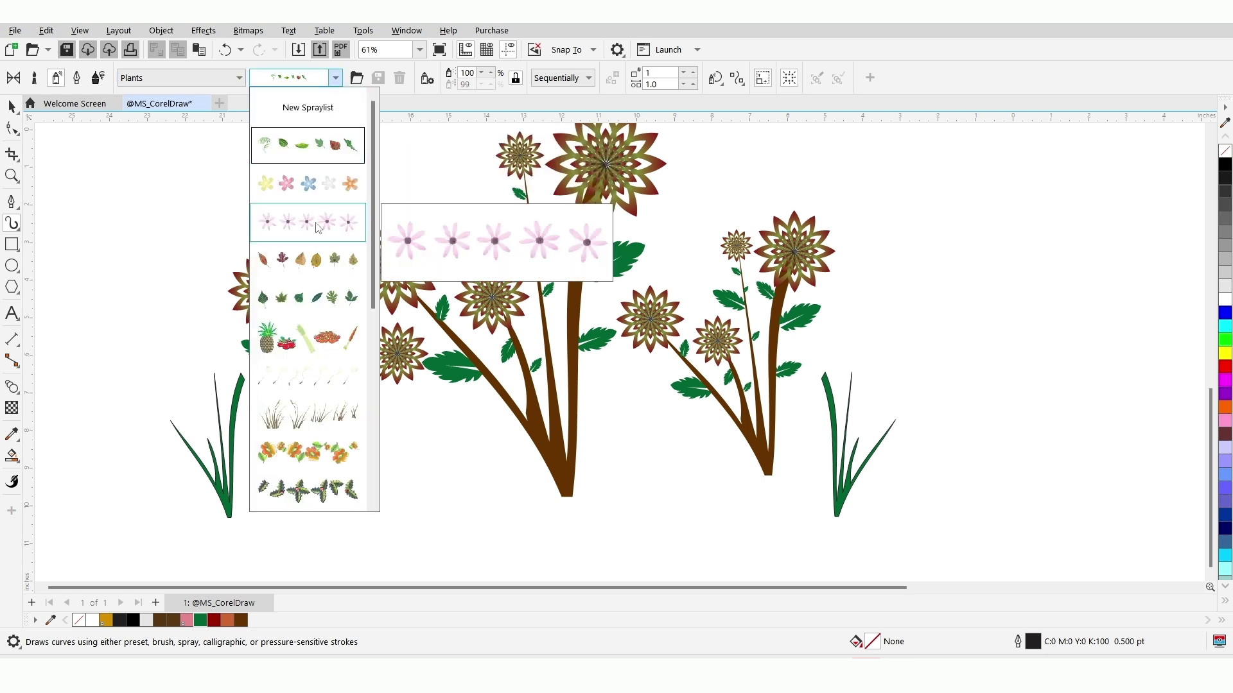
pyautogui.click(309, 426)
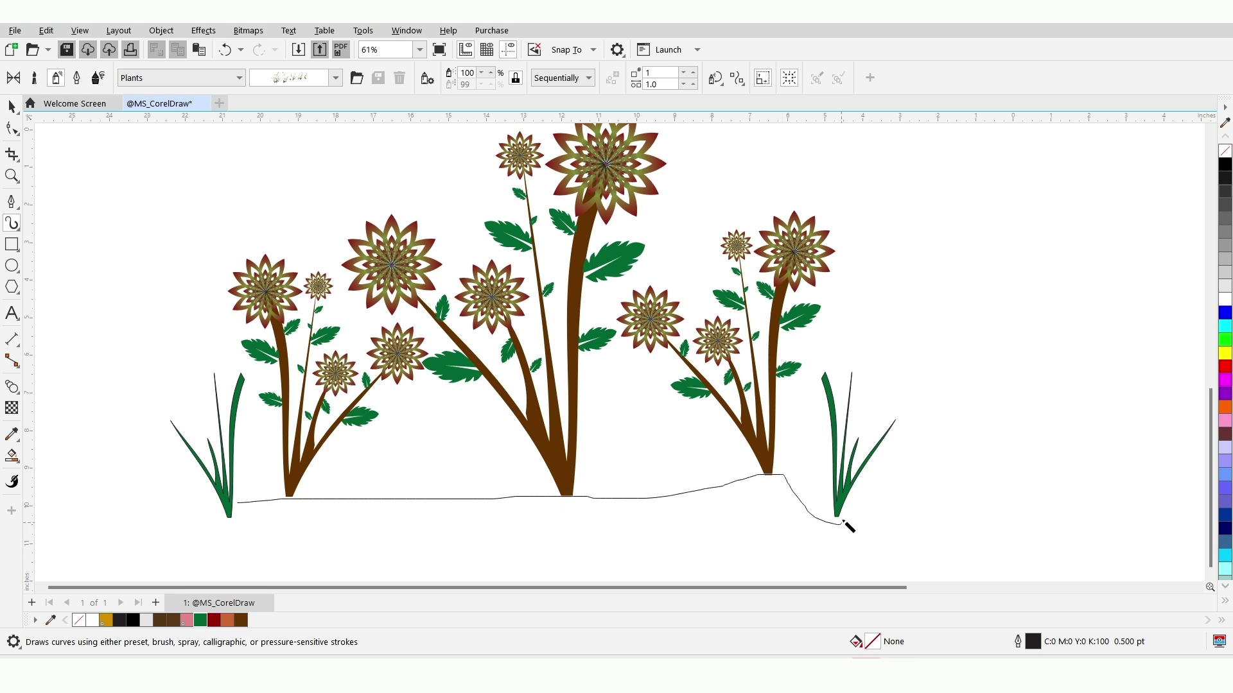
pyautogui.moveTo(884, 519); pyautogui.dragTo(885, 518)
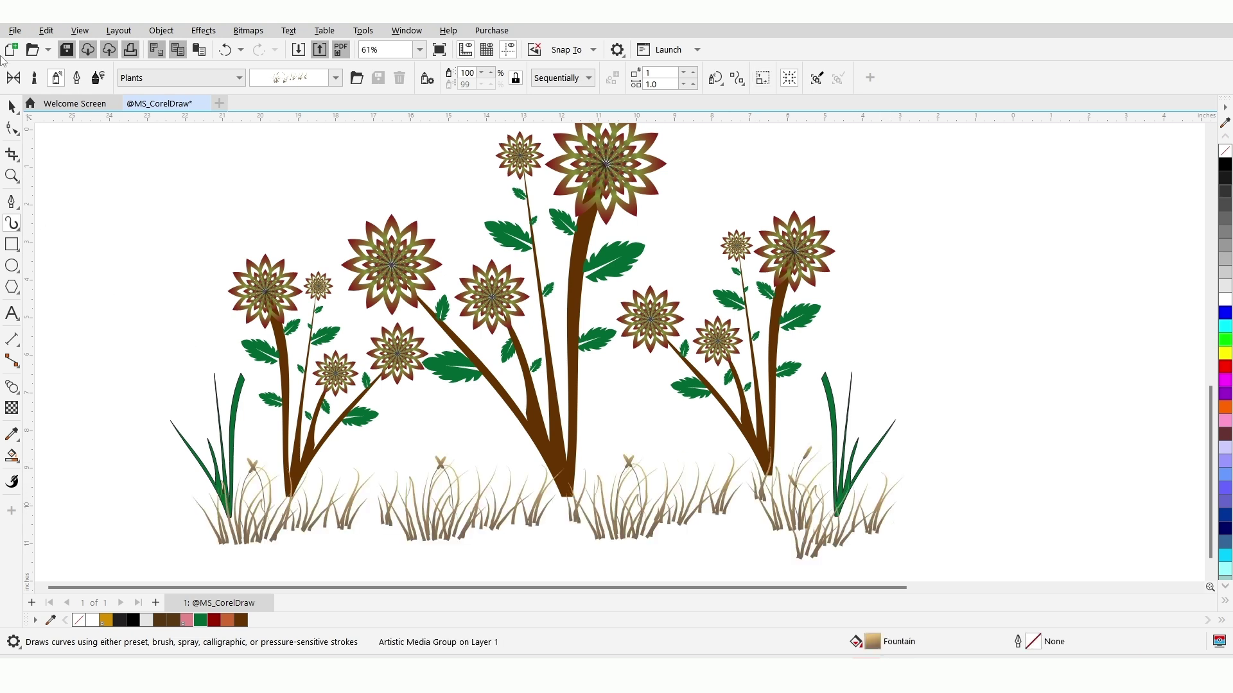
pyautogui.press('space')
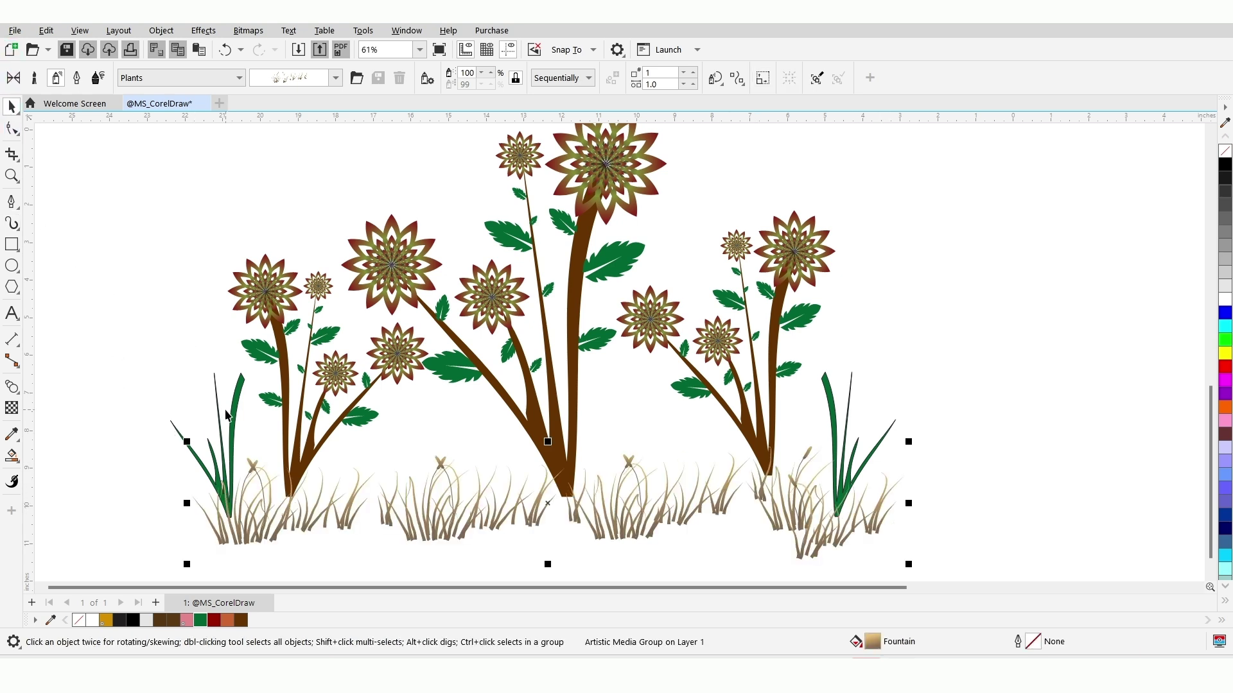
# - Place a 1.447 by 2.826 in copy of the green blades between the left and middle plants and send it to the page's back
pyautogui.click(226, 412)
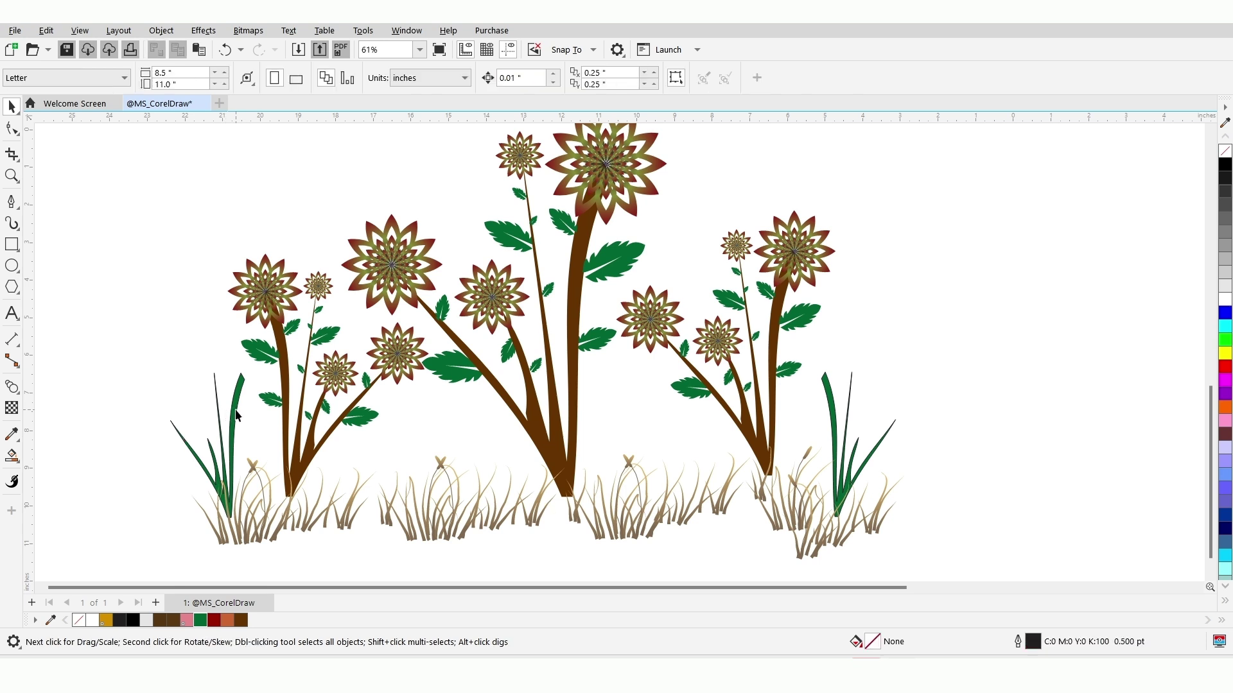
pyautogui.moveTo(236, 414); pyautogui.dragTo(434, 443)
pyautogui.moveTo(446, 554); pyautogui.dragTo(423, 512)
pyautogui.rightClick(409, 464)
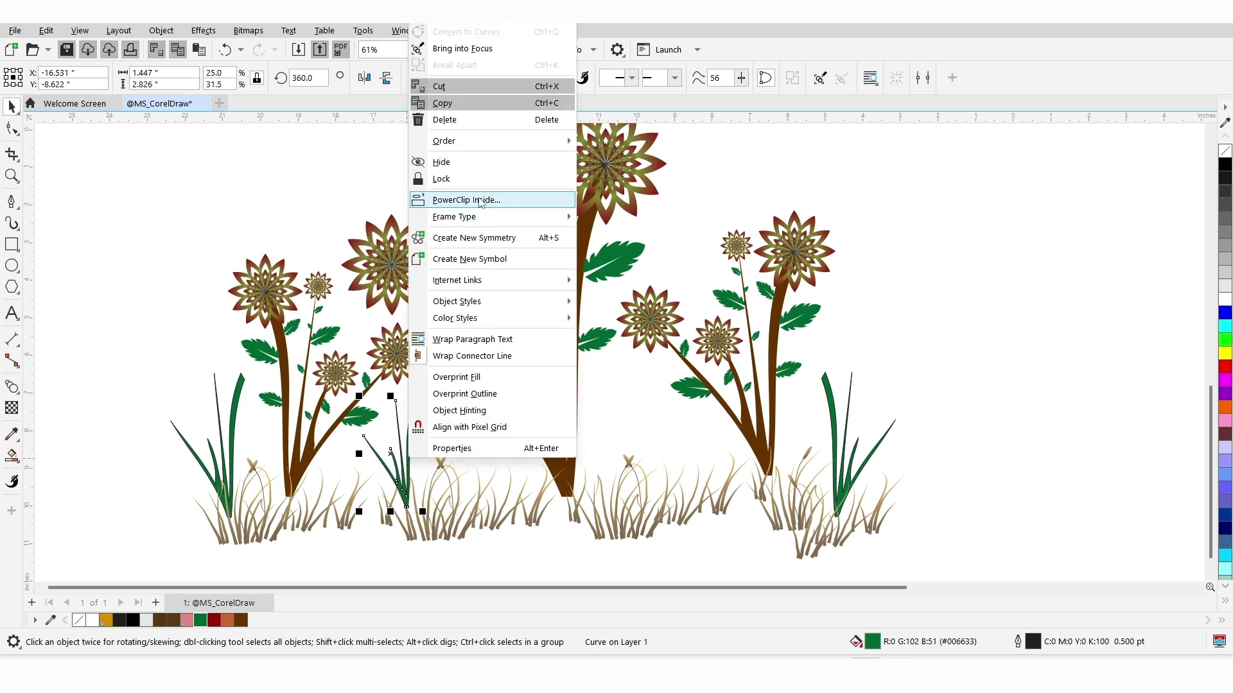
pyautogui.moveTo(478, 145)
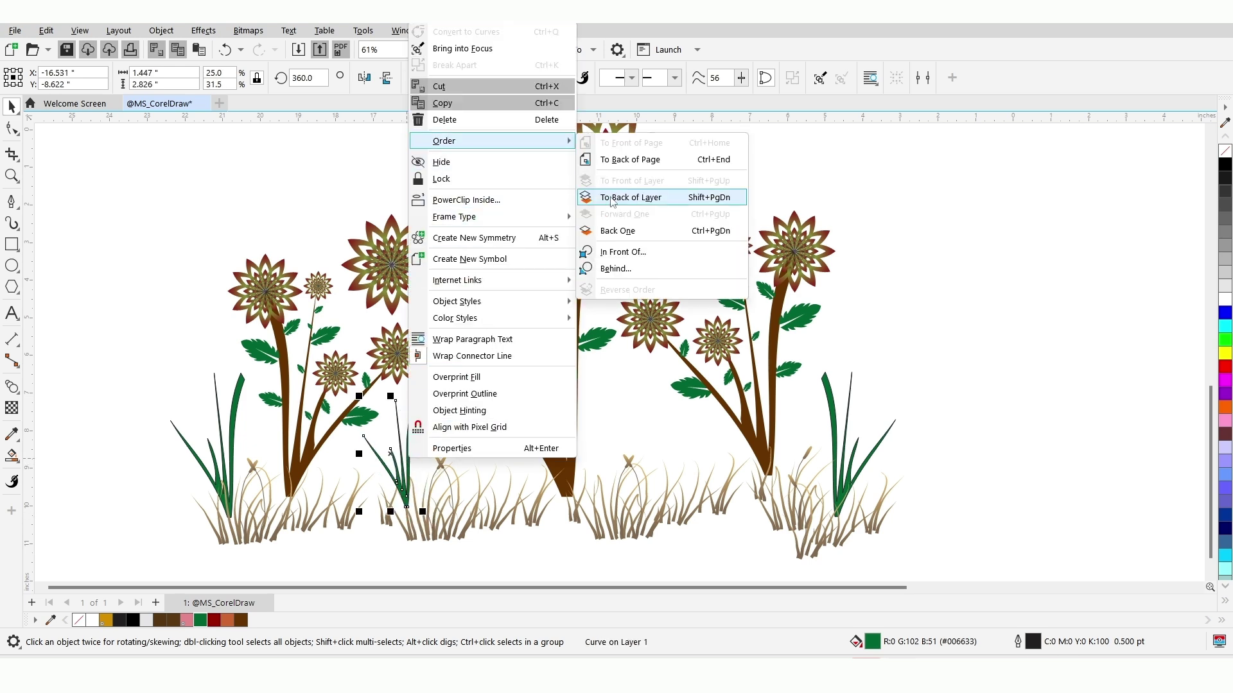
pyautogui.click(614, 160)
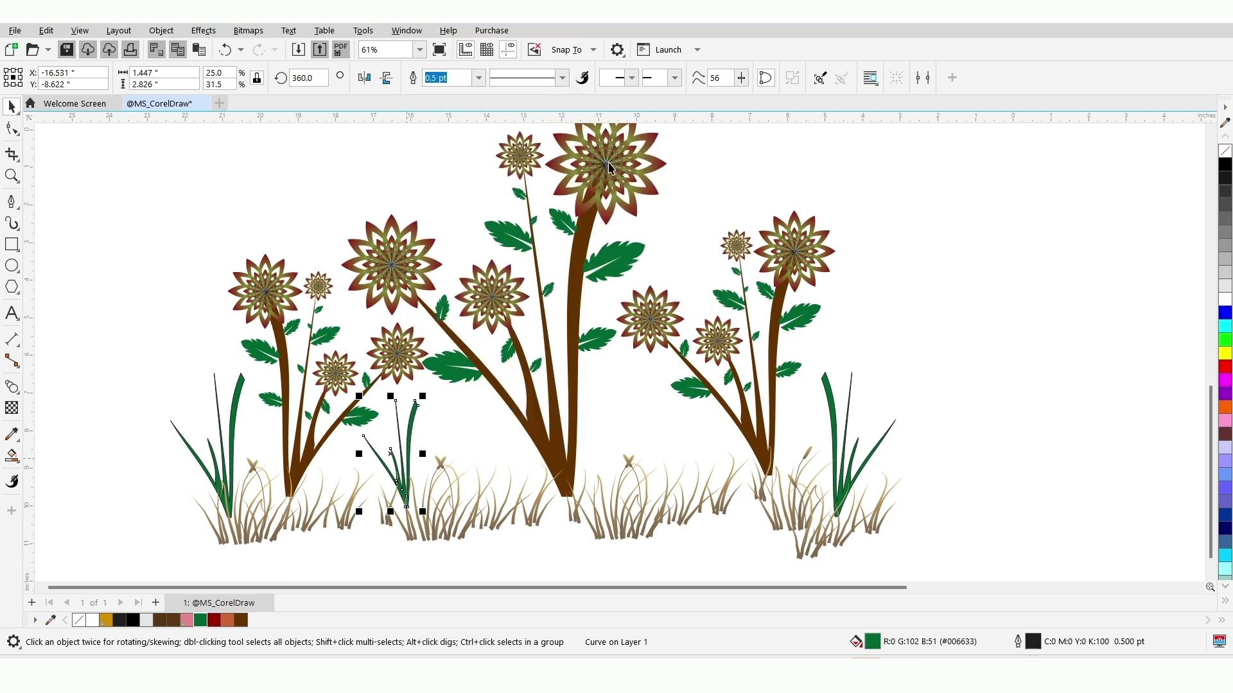
pyautogui.click(145, 304)
# - Place a copy of the small green blades between the middle and right plants
pyautogui.click(409, 454)
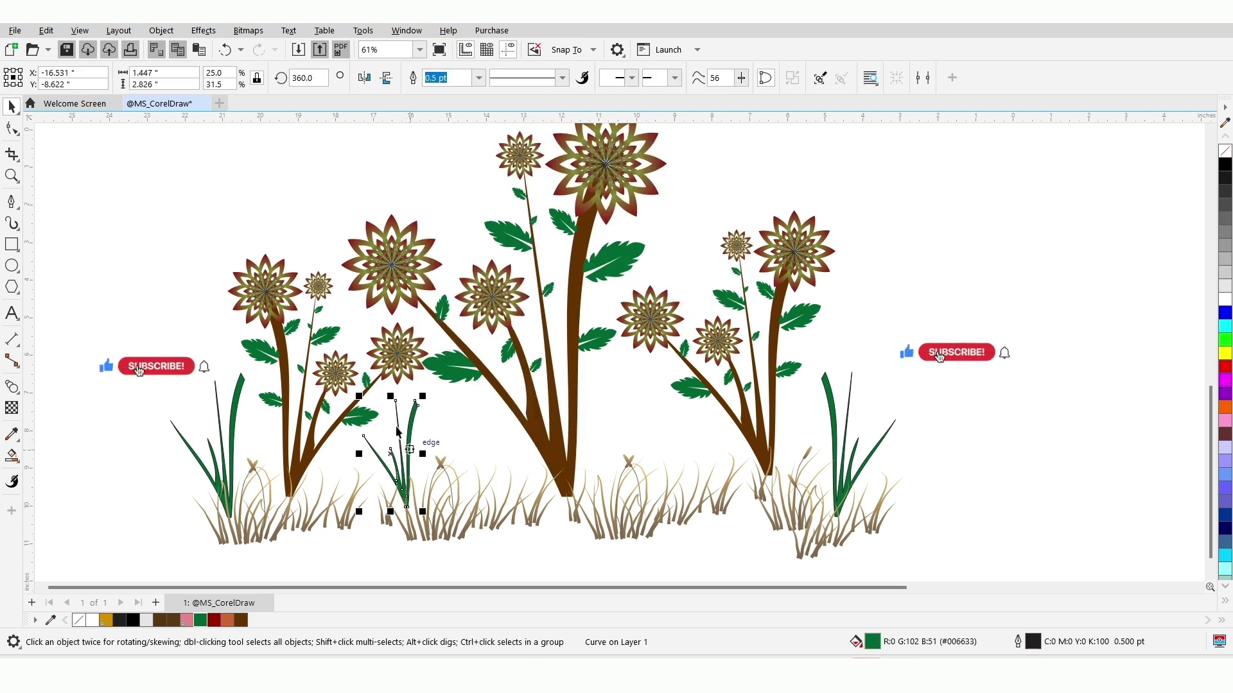
pyautogui.click(360, 400)
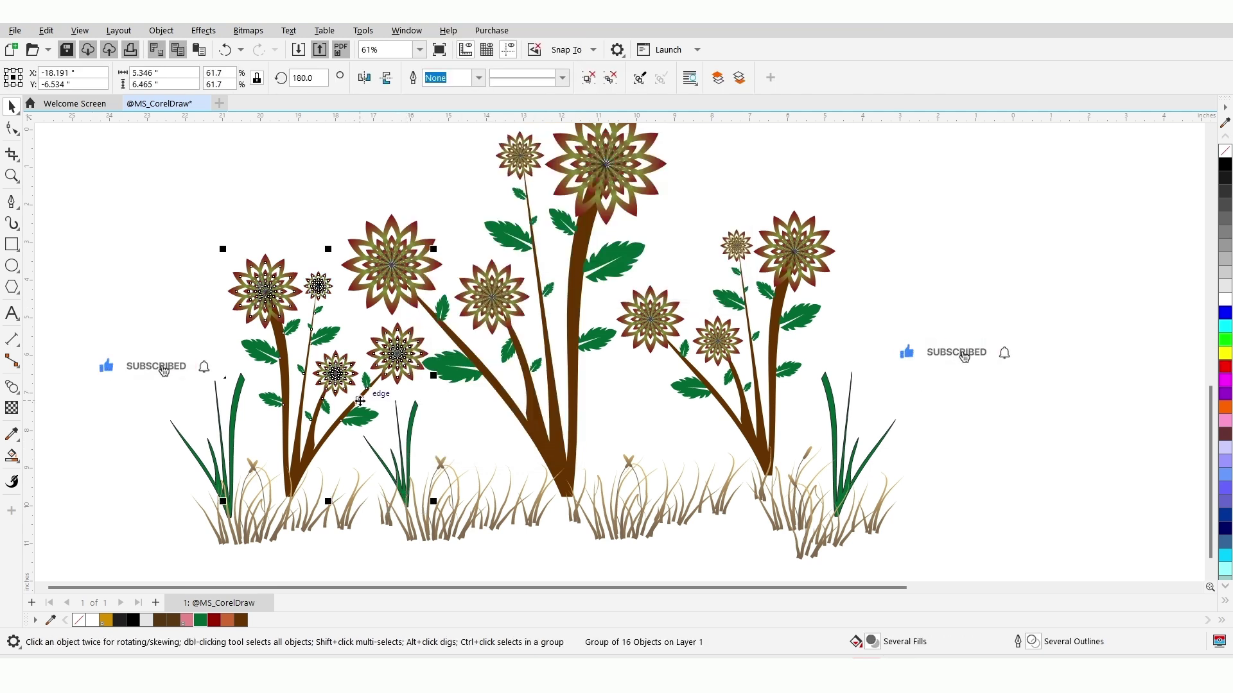
pyautogui.click(411, 462)
pyautogui.moveTo(357, 396); pyautogui.dragTo(623, 416)
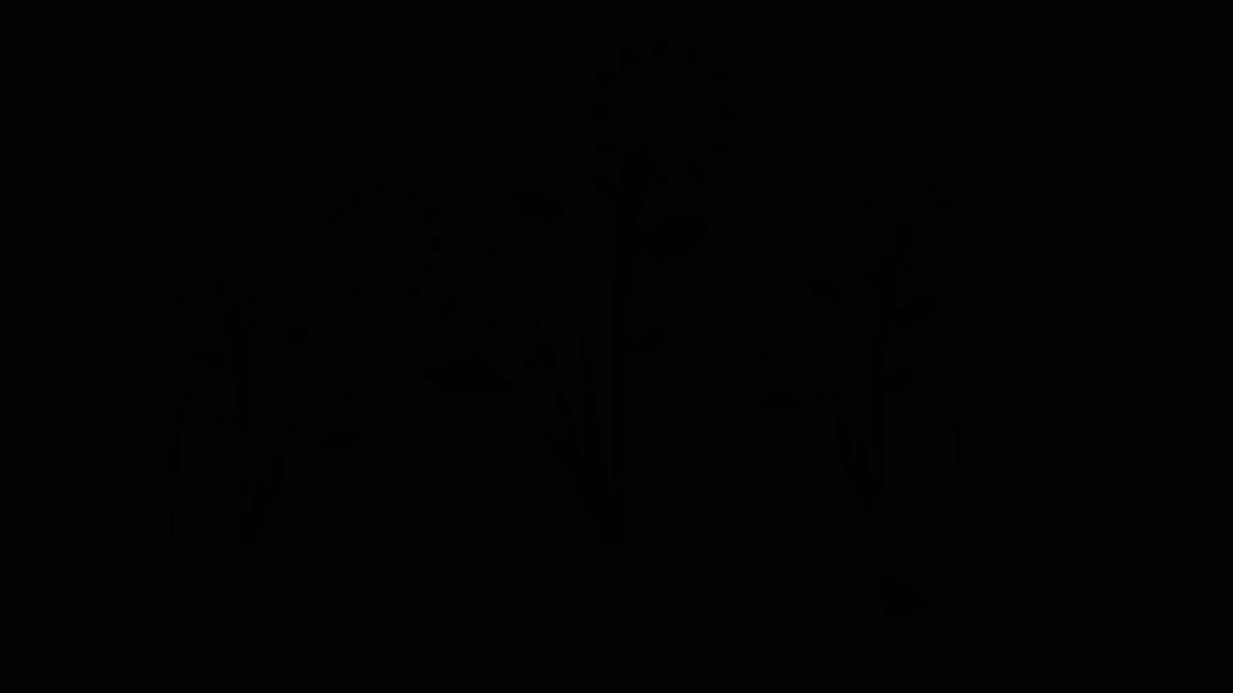